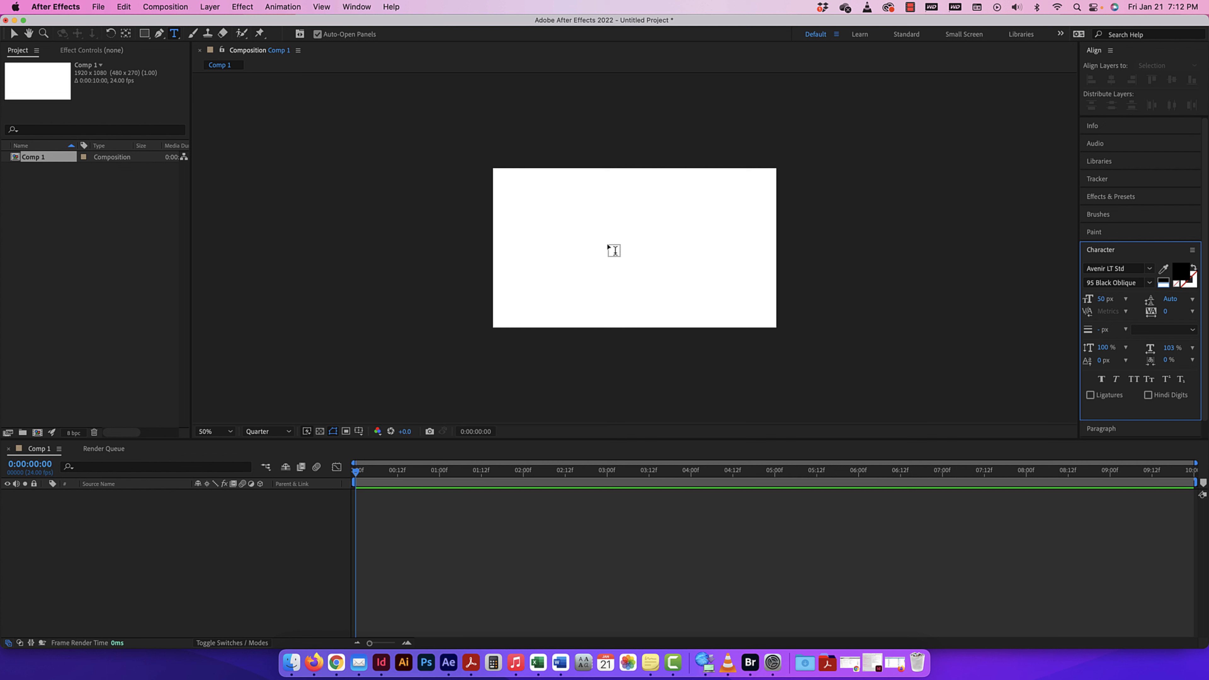
Add a text layer reading HELLO MY FRIEND in the middle of the composition
{"action": "left_click", "coordinate": [609, 243]}
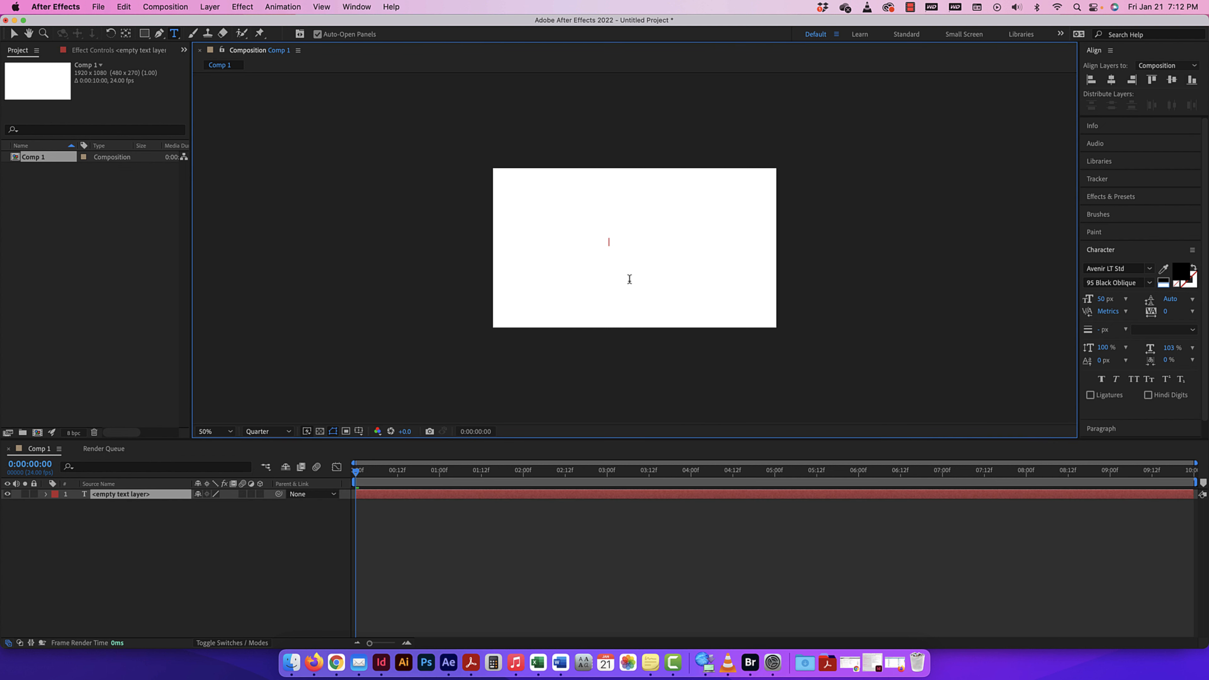
{"action": "type", "text": "HELLO MY FREIND"}
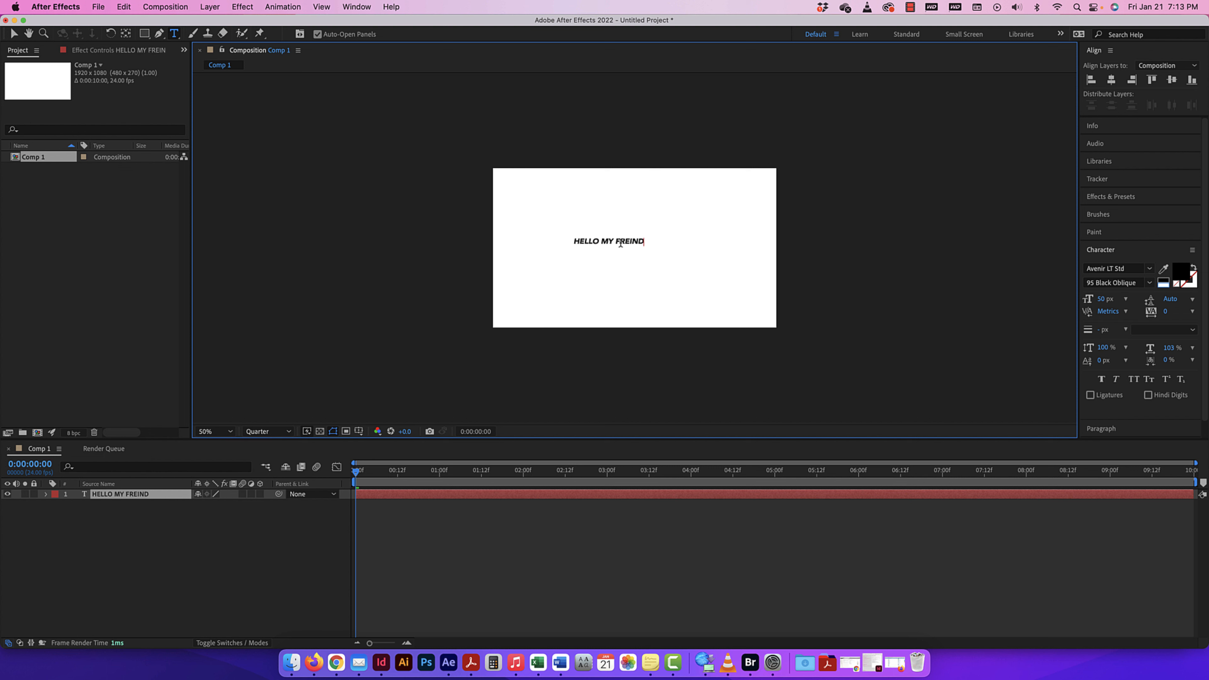
{"action": "key", "text": "BackSpace"}
{"action": "key", "text": "BackSpace"}
{"action": "type", "text": "ie"}
{"action": "key", "text": "BackSpace"}
{"action": "type", "text": "IE"}
Scale the HELLO MY FRIEND text up until it spans most of the composition's width, and deselect it
{"action": "left_click", "coordinate": [14, 33]}
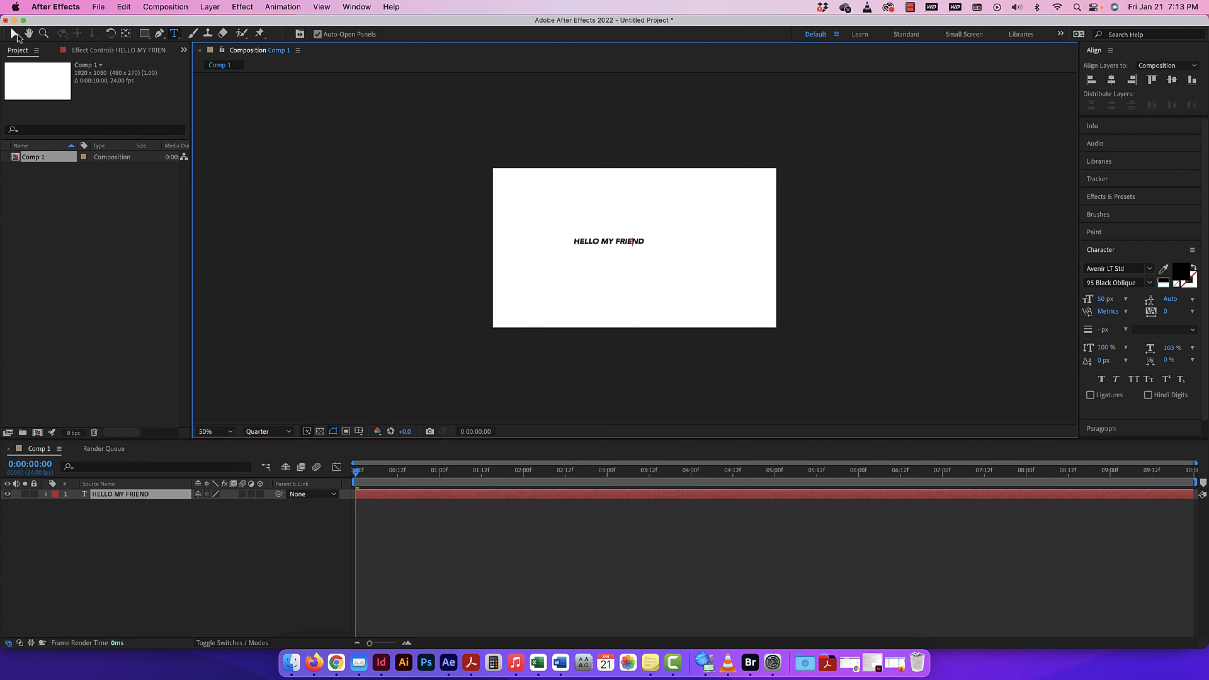
{"action": "left_click", "coordinate": [645, 236]}
{"action": "left_click", "coordinate": [643, 239]}
{"action": "left_click_drag", "start_coordinate": [645, 245], "coordinate": [685, 237]}
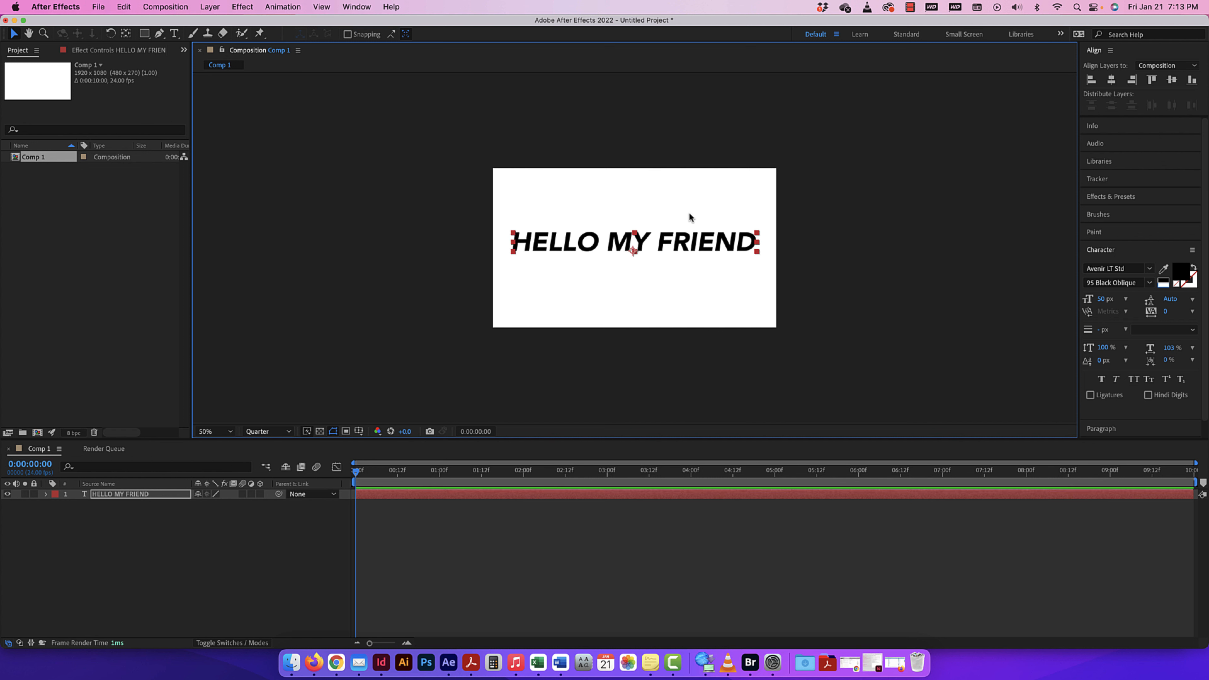
{"action": "left_click", "coordinate": [690, 214]}
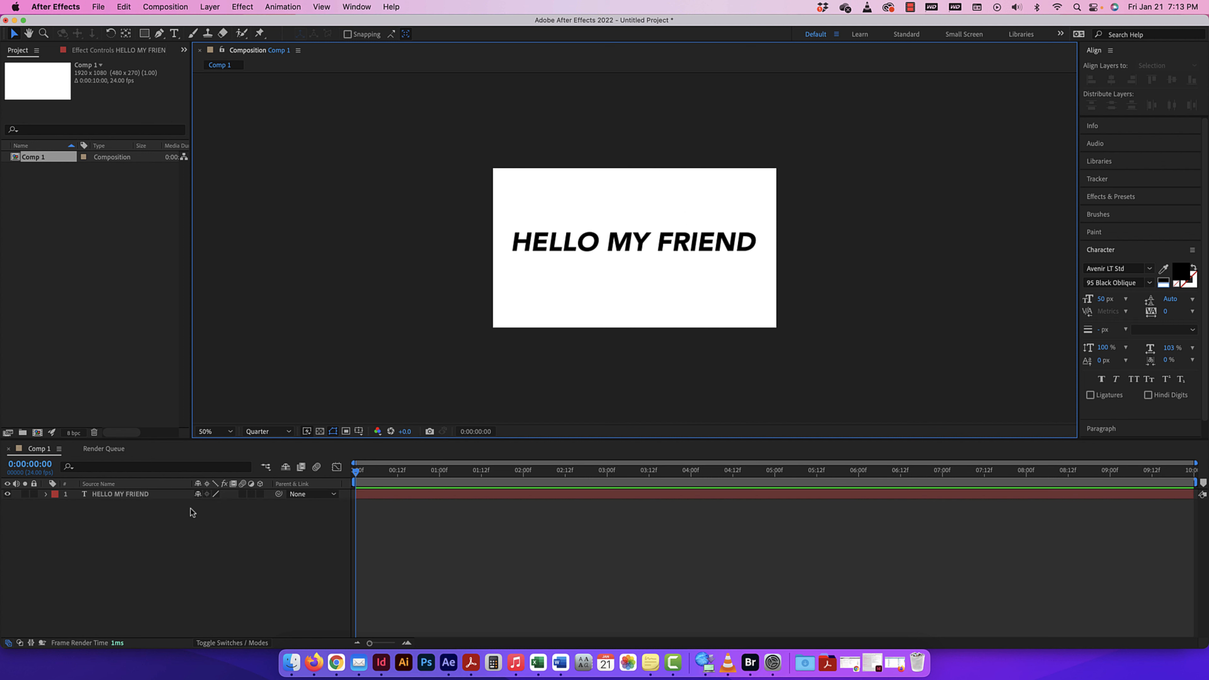
Set the composition preview resolution to Full and move the text slightly down to the centre of the frame
{"action": "left_click", "coordinate": [257, 431]}
{"action": "left_click", "coordinate": [261, 456]}
{"action": "left_click_drag", "start_coordinate": [660, 238], "coordinate": [659, 244]}
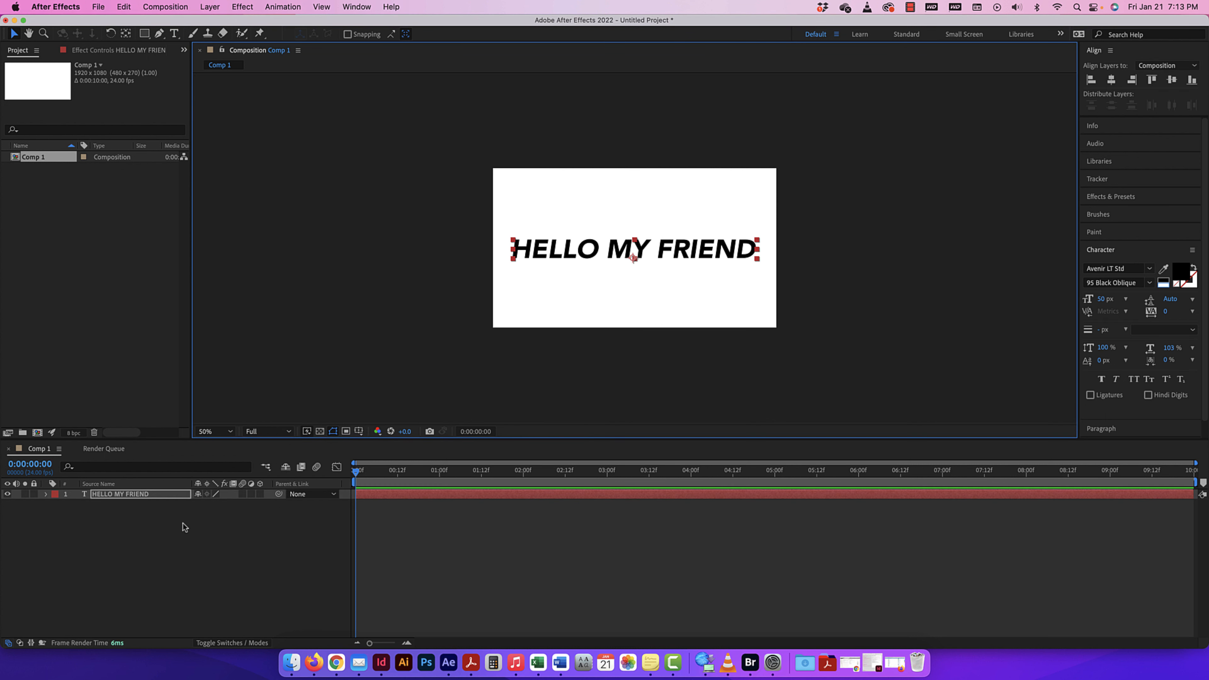
Add a Position text animator to the text layer and set its Position to 0.0, 186.0, pushing the letters below the frame
{"action": "left_click", "coordinate": [45, 494]}
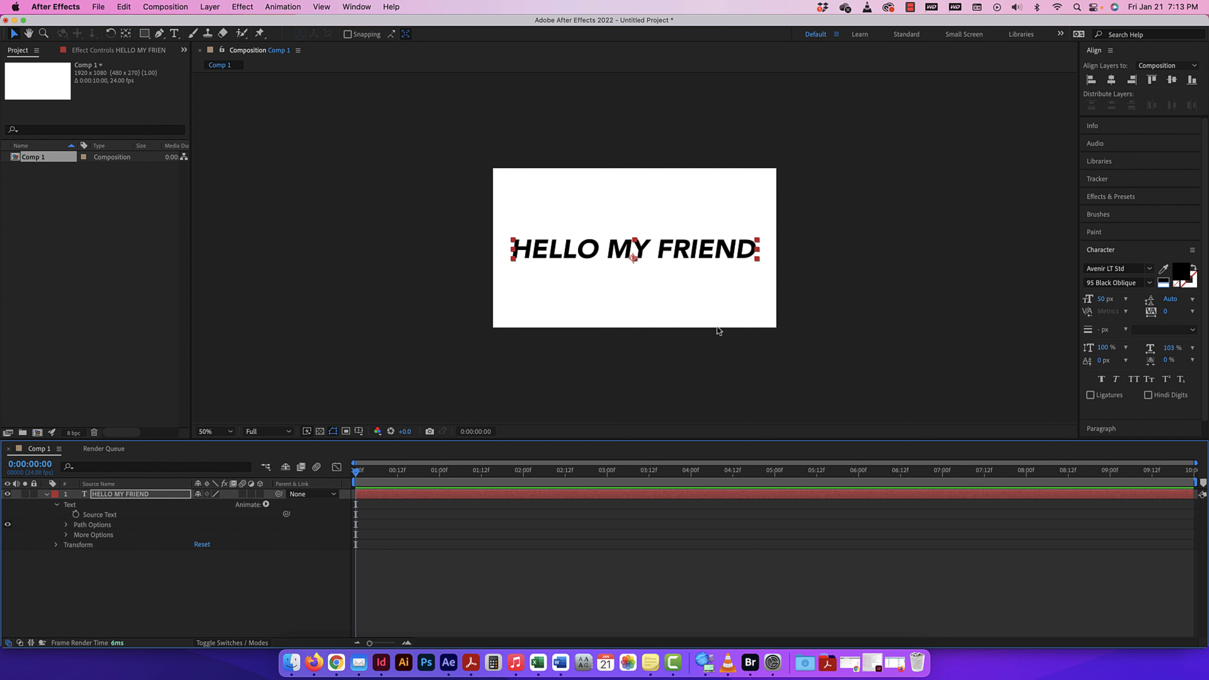
{"action": "left_click", "coordinate": [266, 505]}
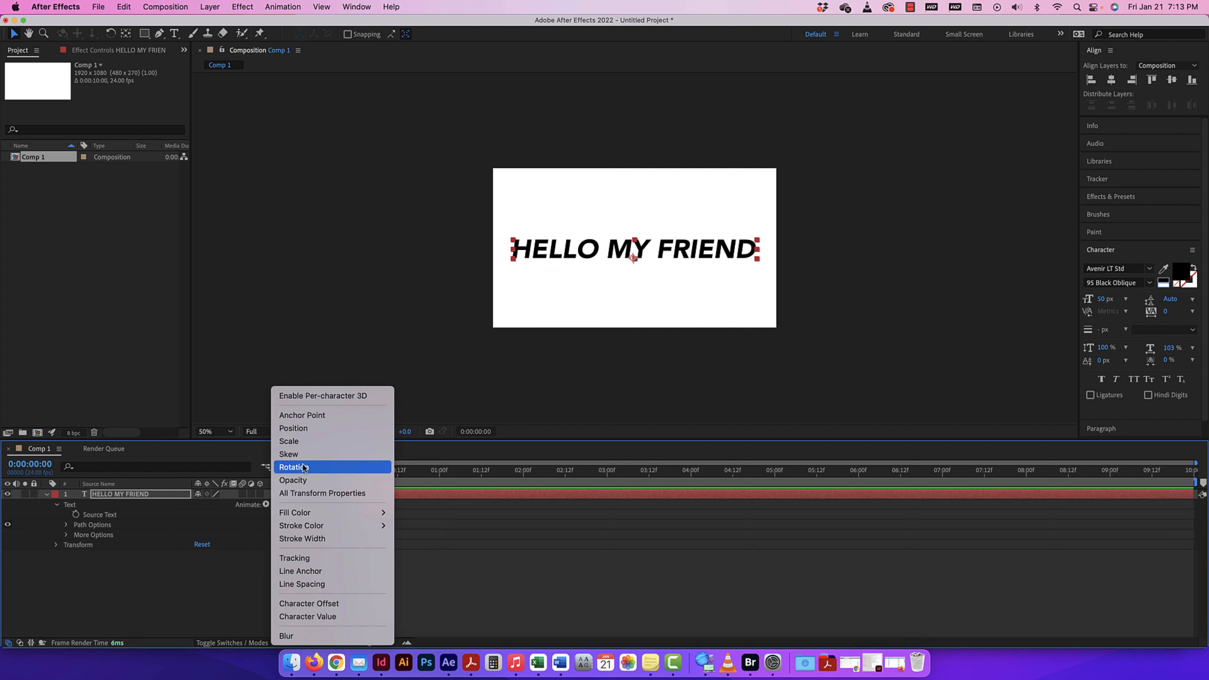
{"action": "left_click", "coordinate": [293, 427]}
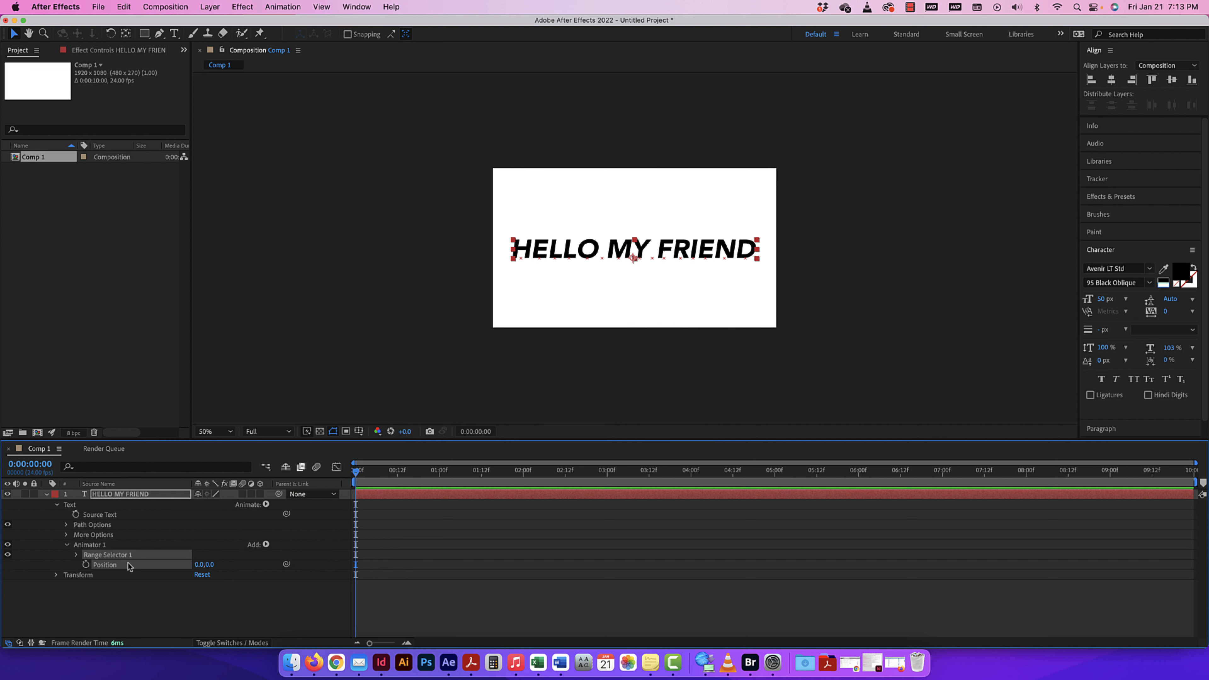
{"action": "left_click", "coordinate": [76, 556]}
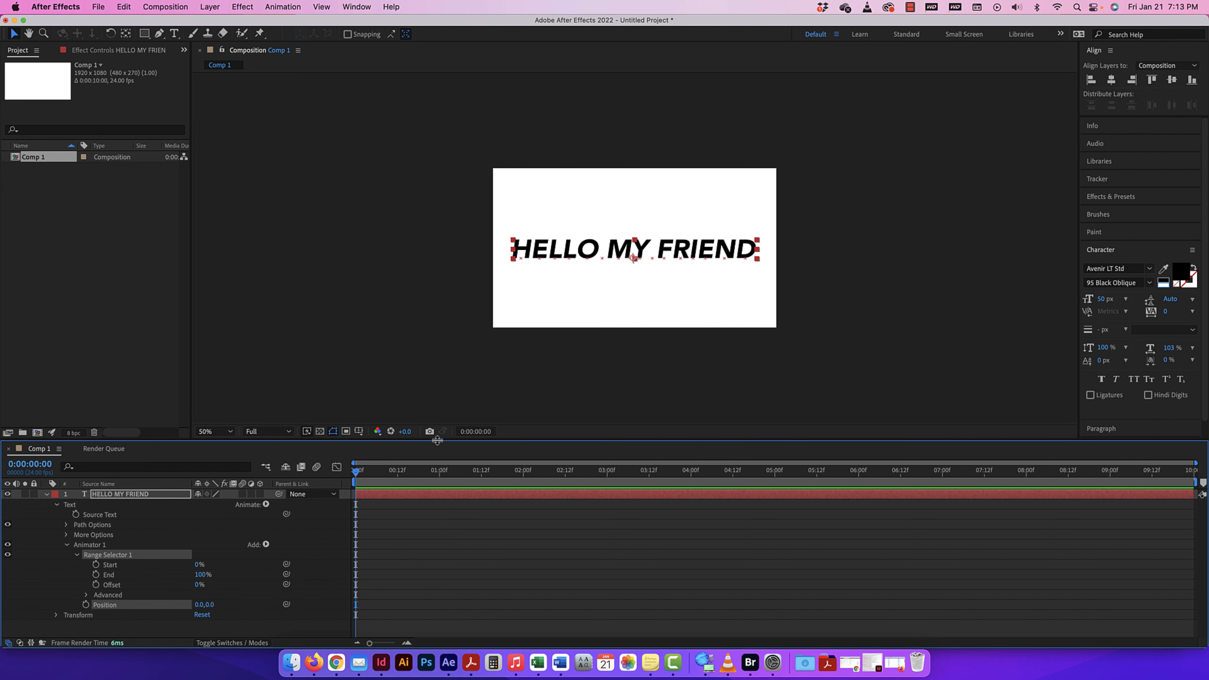
{"action": "left_click_drag", "start_coordinate": [438, 441], "coordinate": [437, 328]}
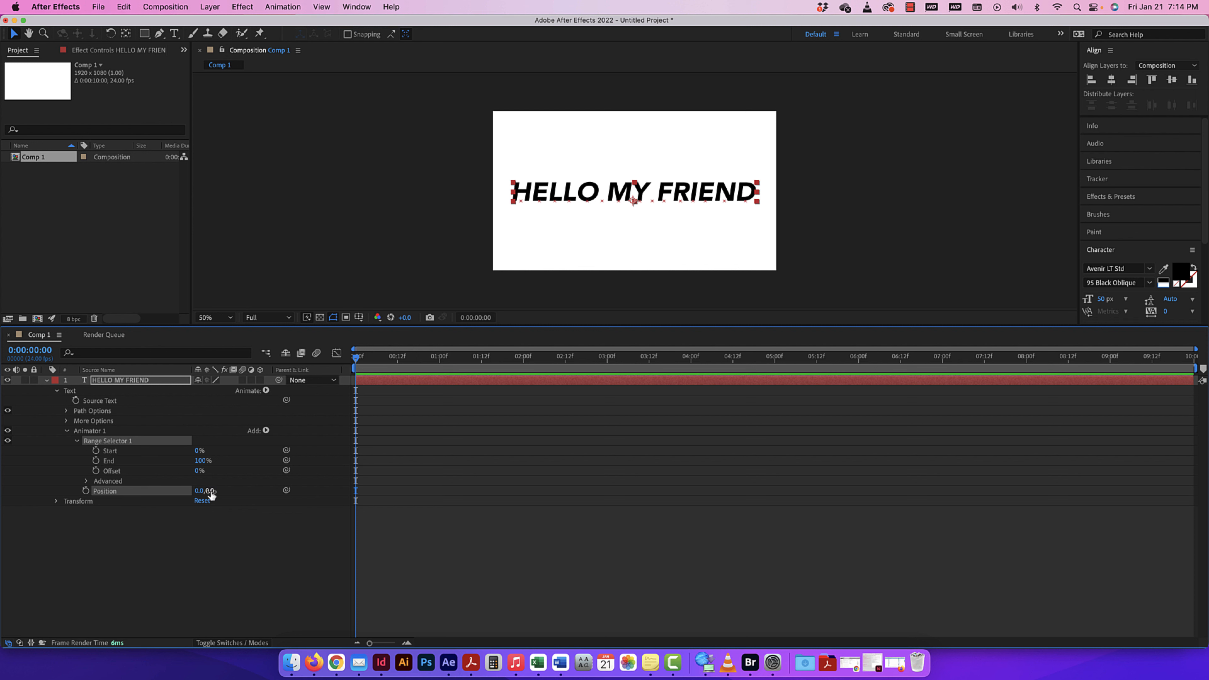
{"action": "left_click_drag", "start_coordinate": [208, 491], "coordinate": [321, 490]}
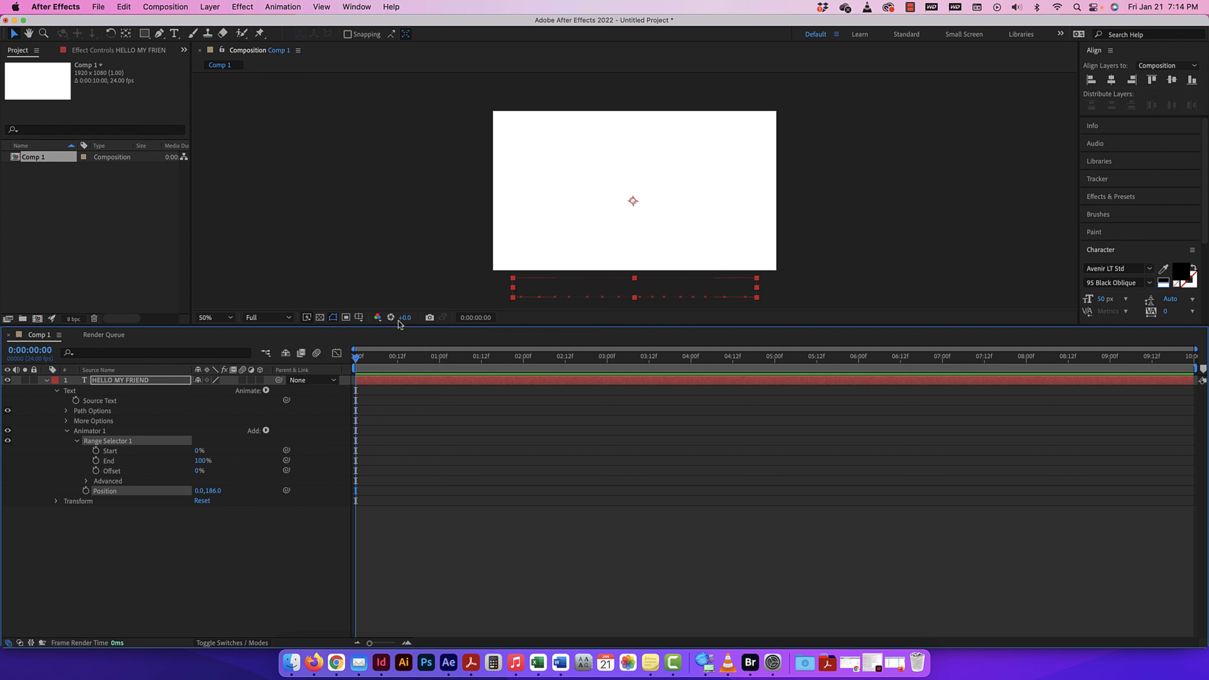
Keyframe the Range Selector's Start from 0% at 0:00 to 100% at 1:12 and preview the animation
{"action": "left_click", "coordinate": [96, 451]}
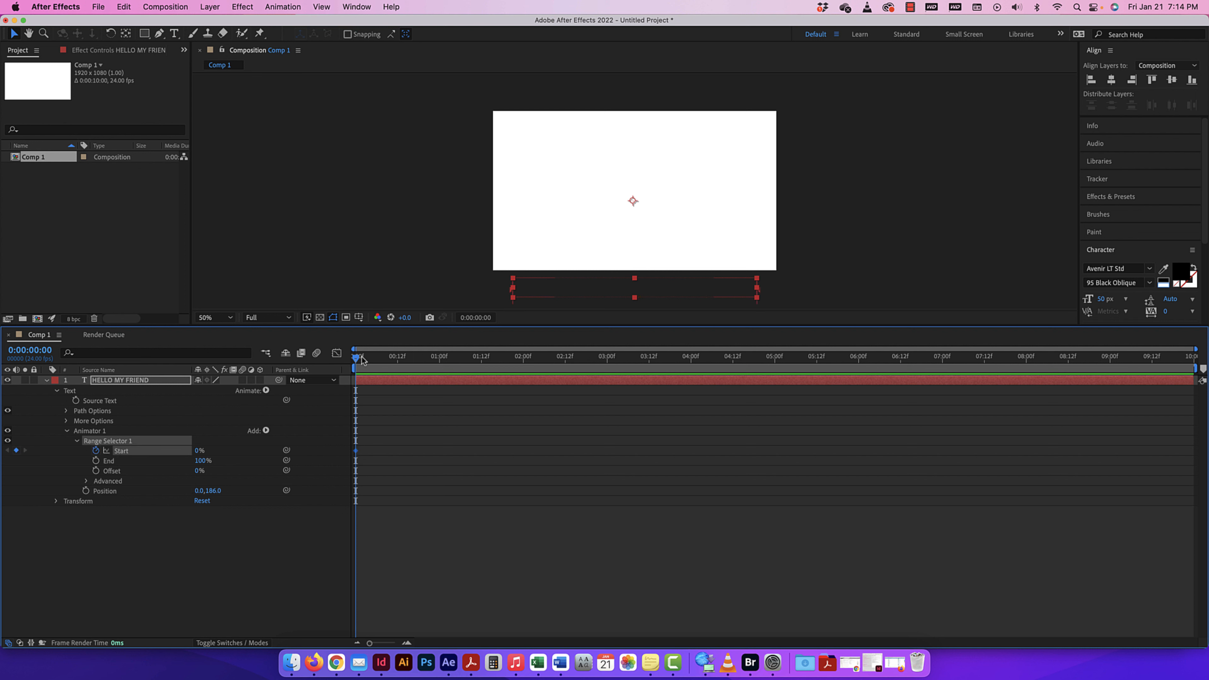
{"action": "left_click_drag", "start_coordinate": [362, 357], "coordinate": [484, 357]}
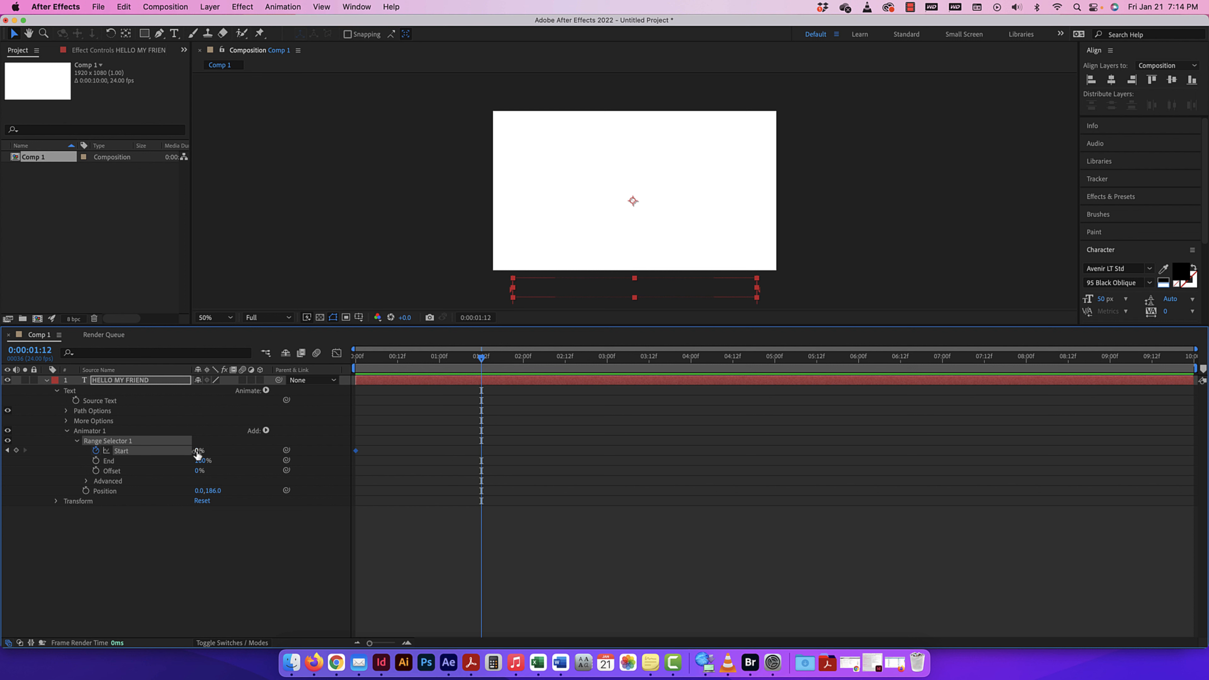
{"action": "left_click_drag", "start_coordinate": [197, 452], "coordinate": [310, 358]}
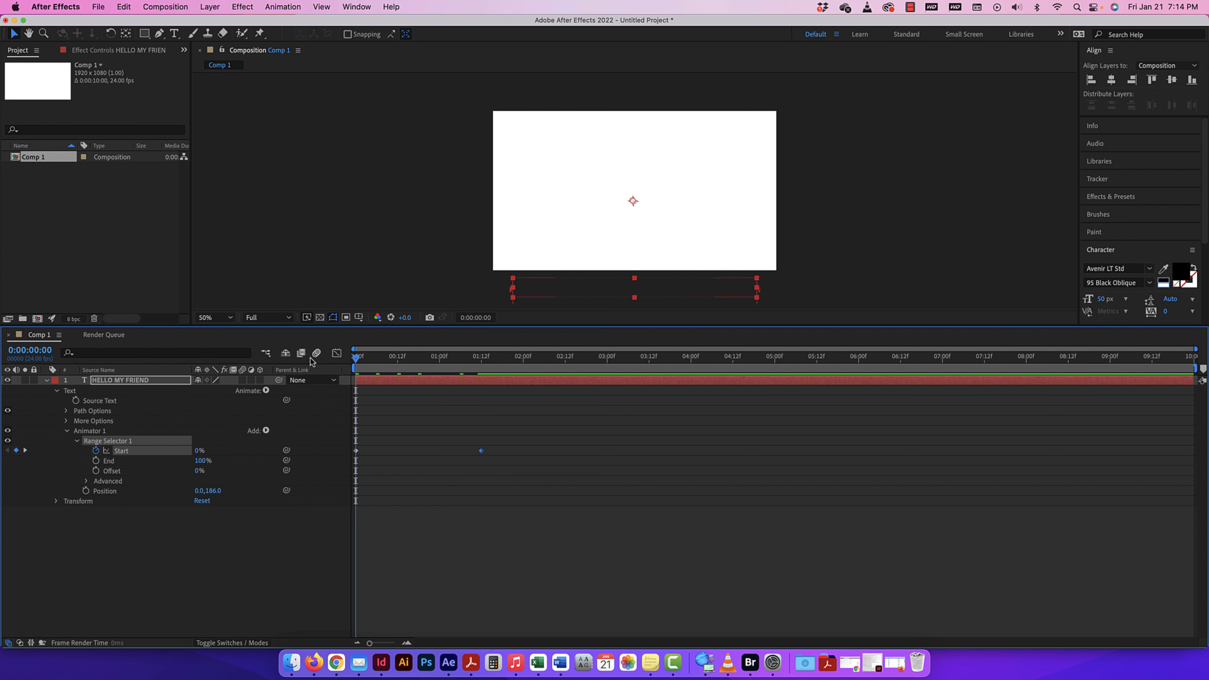
{"action": "key", "text": "space"}
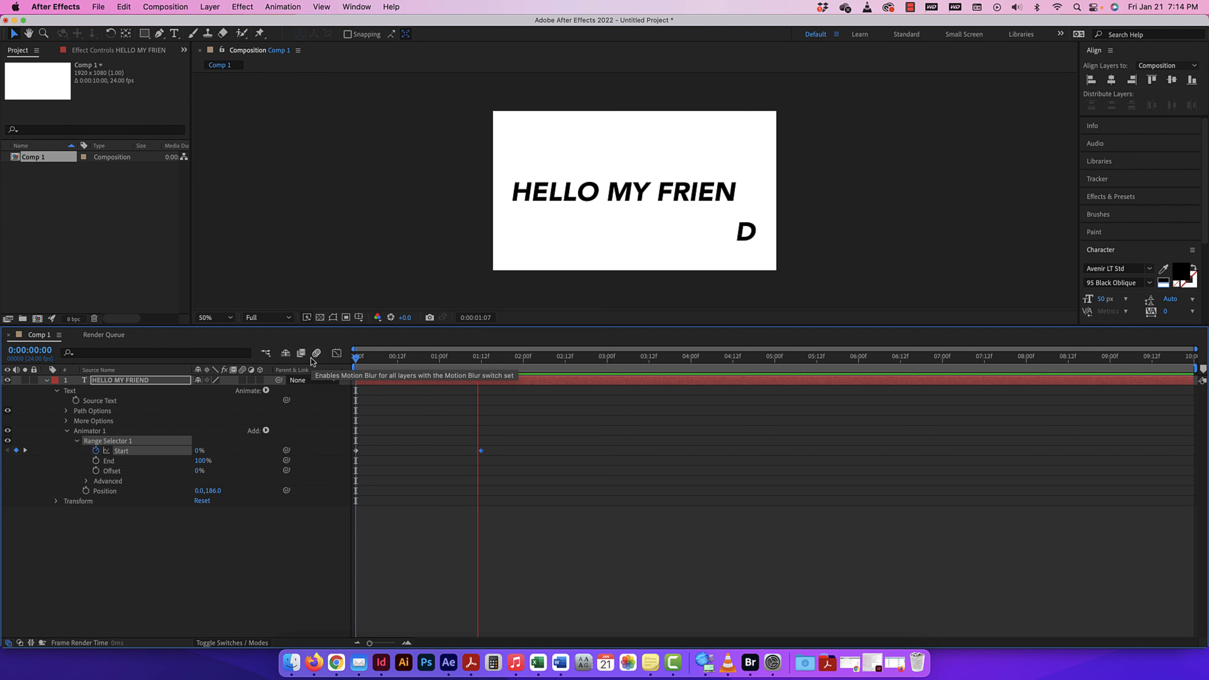
{"action": "key", "text": "space"}
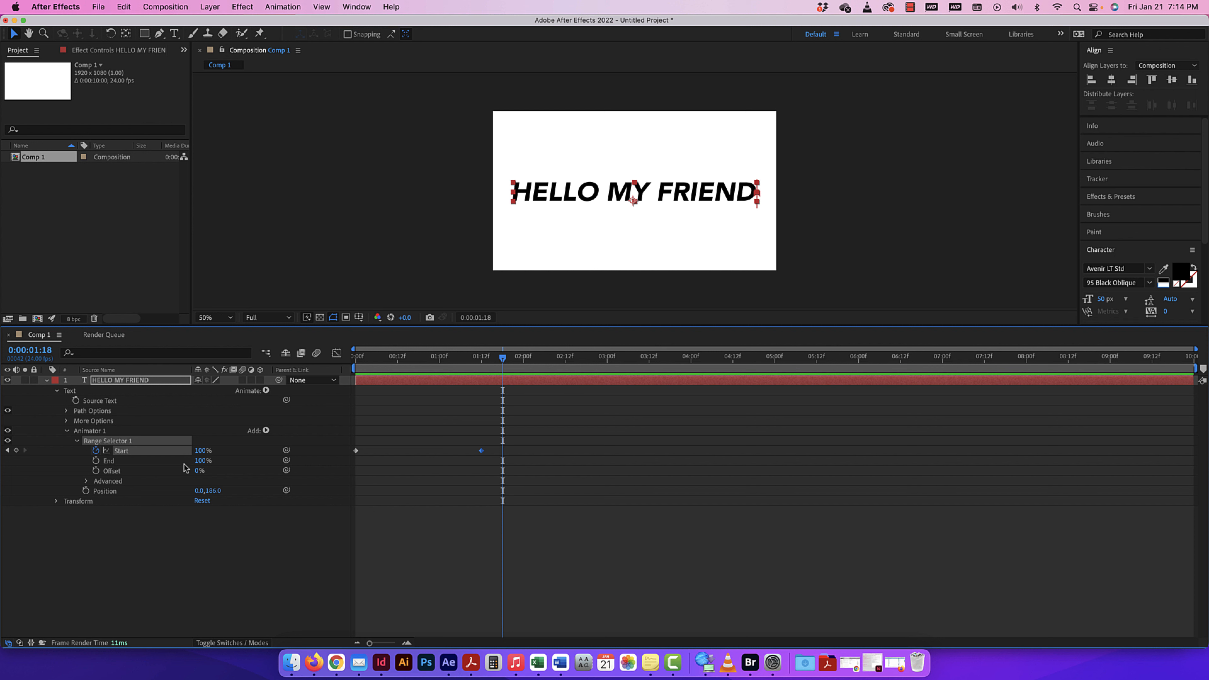
Remove the Start keyframes, keyframe End from 100% at 0:00 to 1% at 1:12, and preview the animation
{"action": "left_click", "coordinate": [96, 451]}
{"action": "left_click_drag", "start_coordinate": [503, 358], "coordinate": [356, 358]}
{"action": "left_click", "coordinate": [96, 460]}
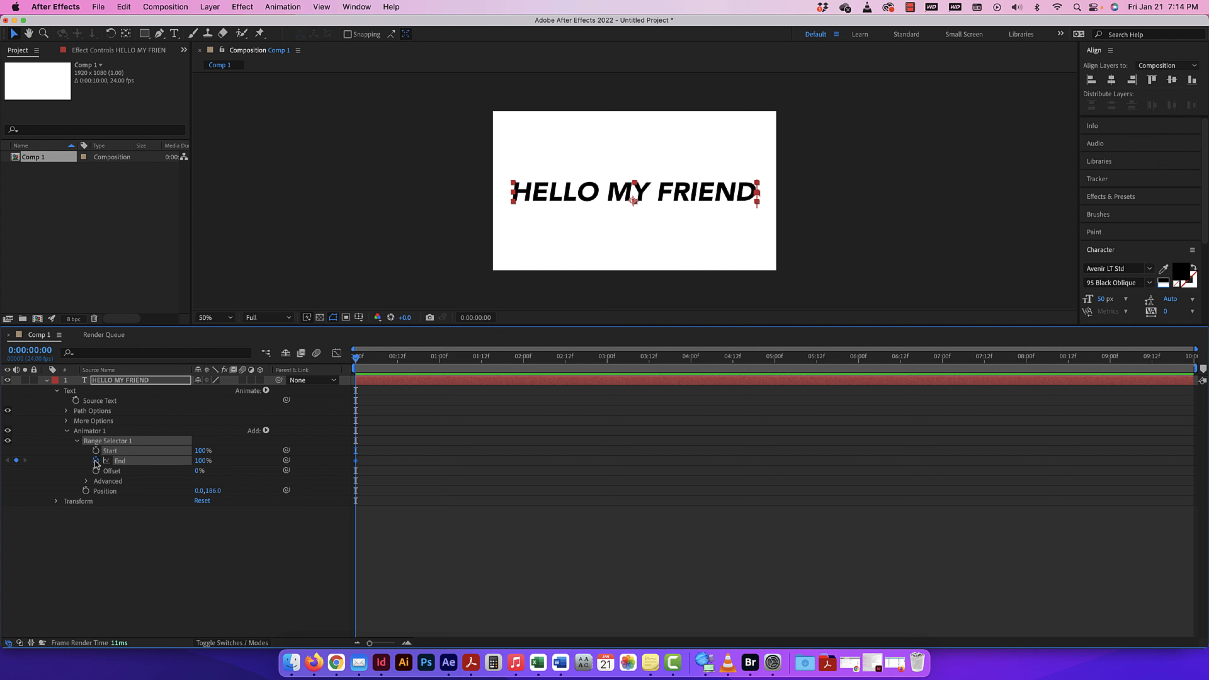
{"action": "left_click_drag", "start_coordinate": [355, 360], "coordinate": [481, 358]}
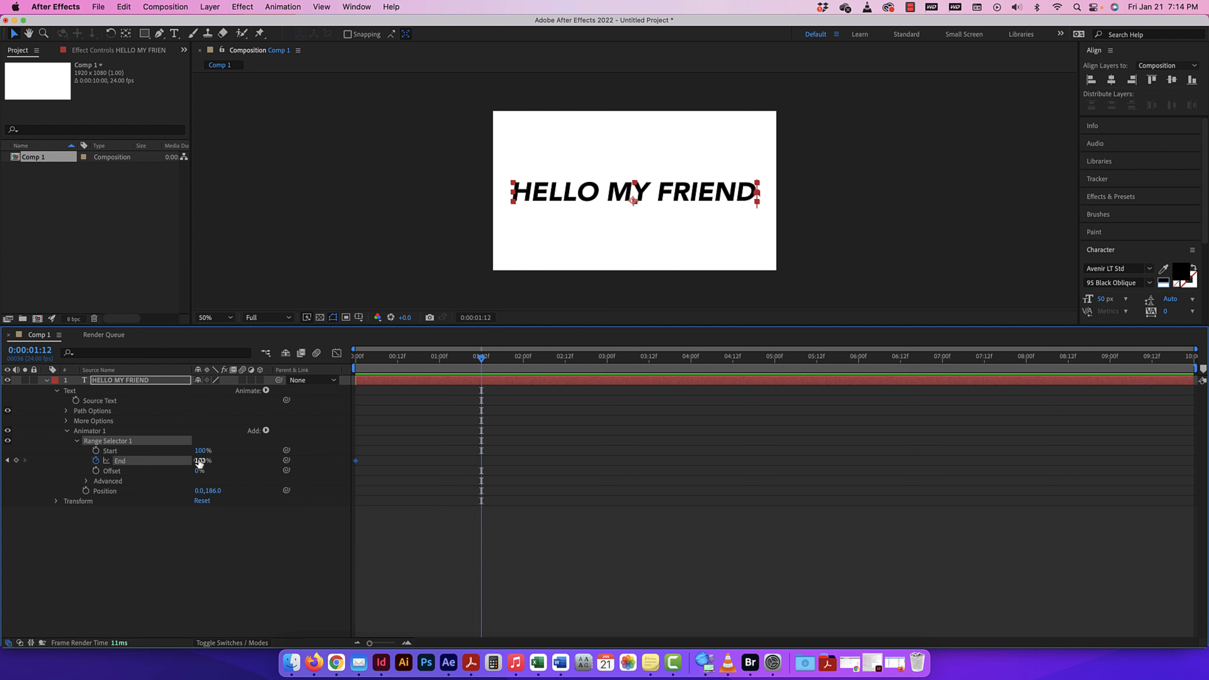
{"action": "left_click_drag", "start_coordinate": [199, 462], "coordinate": [109, 459]}
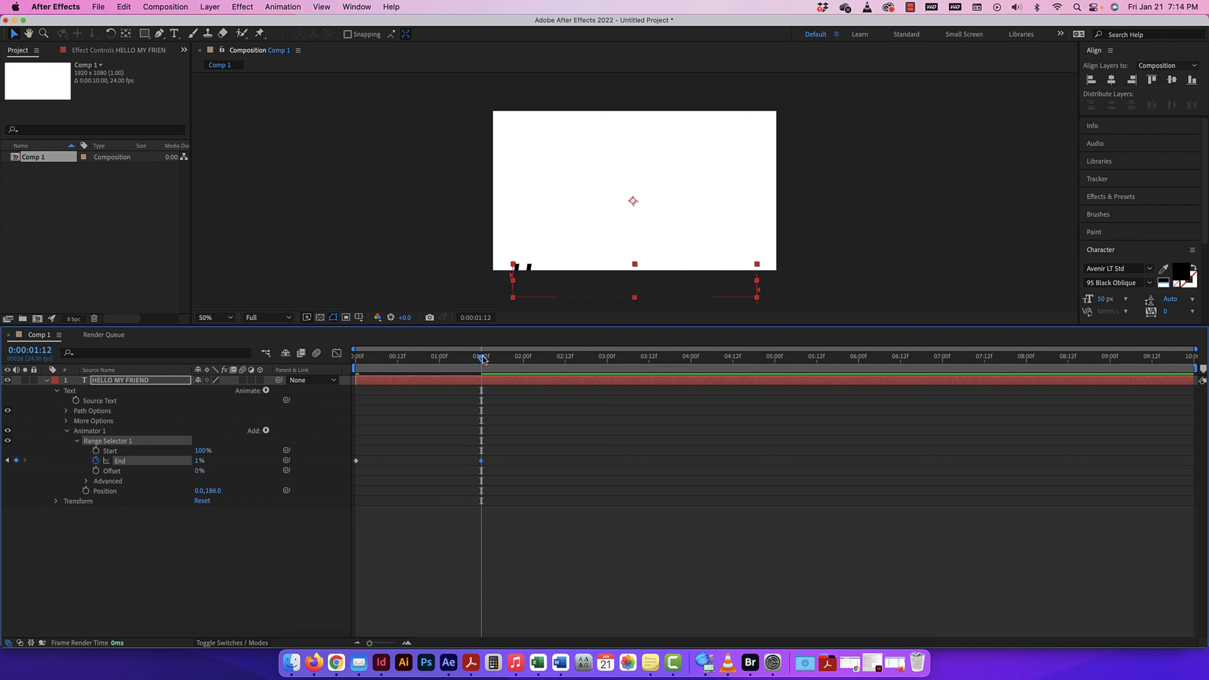
{"action": "key", "text": "Home"}
{"action": "key", "text": "space"}
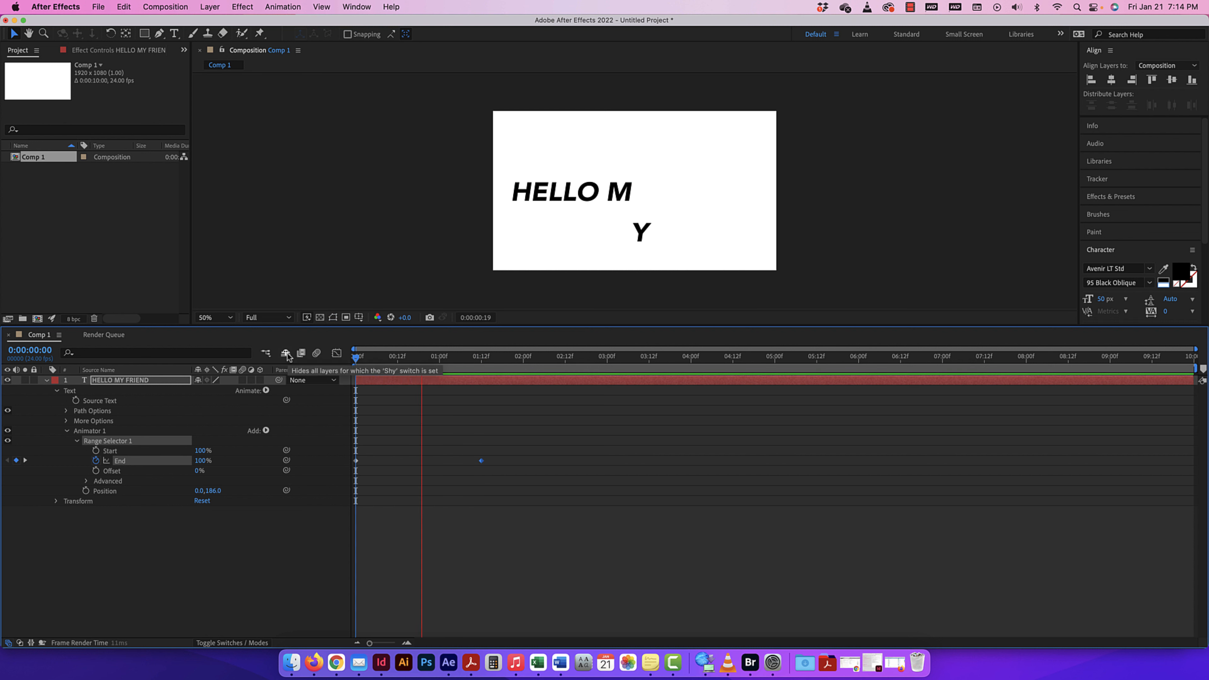
{"action": "key", "text": "space"}
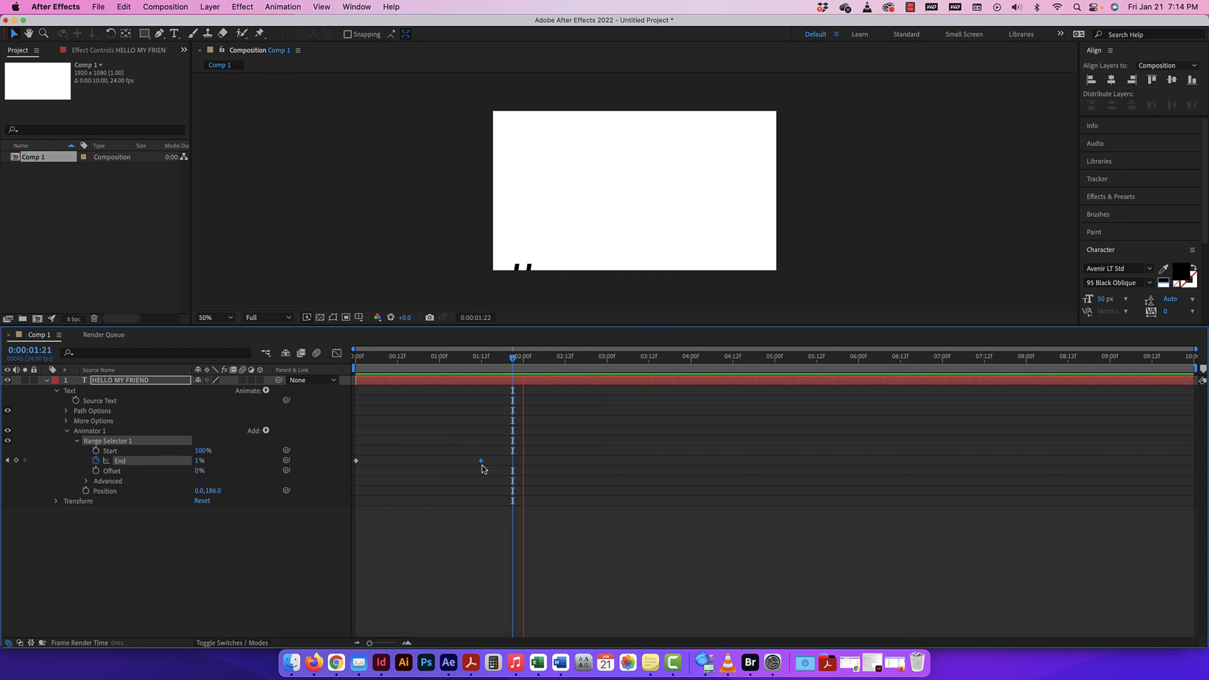
Shift the second End keyframe to 1:15, set its value to 0%, and preview the animation from the start
{"action": "left_click_drag", "start_coordinate": [481, 461], "coordinate": [492, 461]}
{"action": "left_click", "coordinate": [602, 358]}
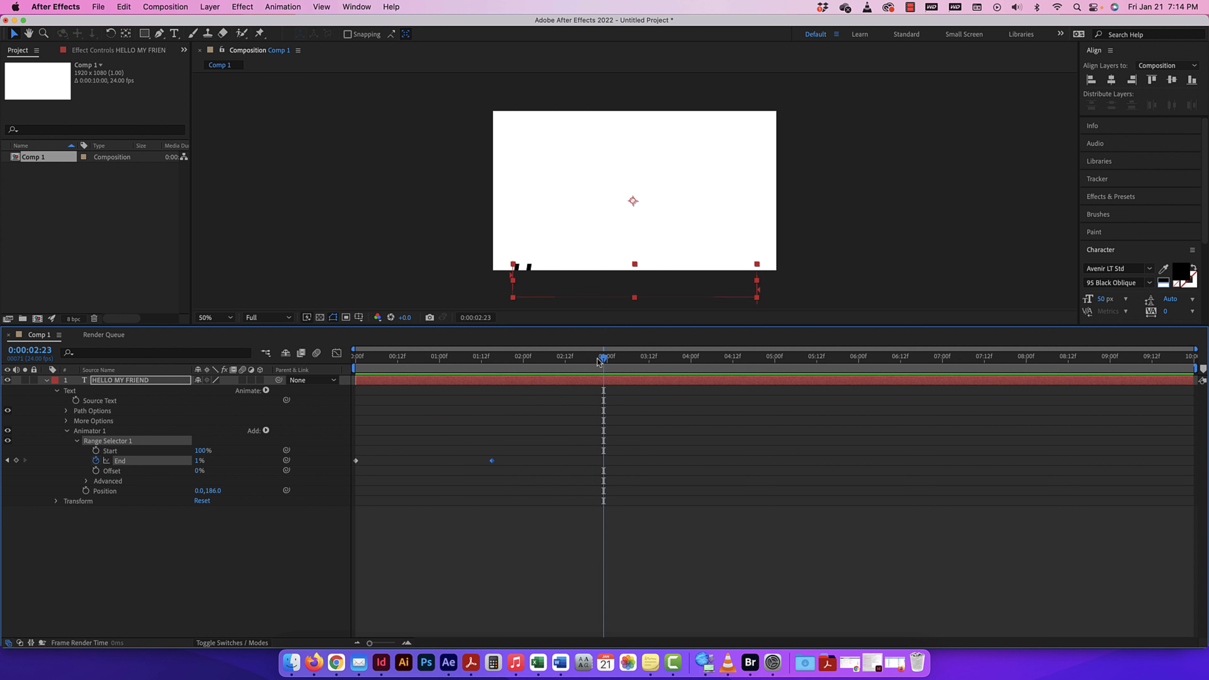
{"action": "left_click_drag", "start_coordinate": [598, 362], "coordinate": [492, 379]}
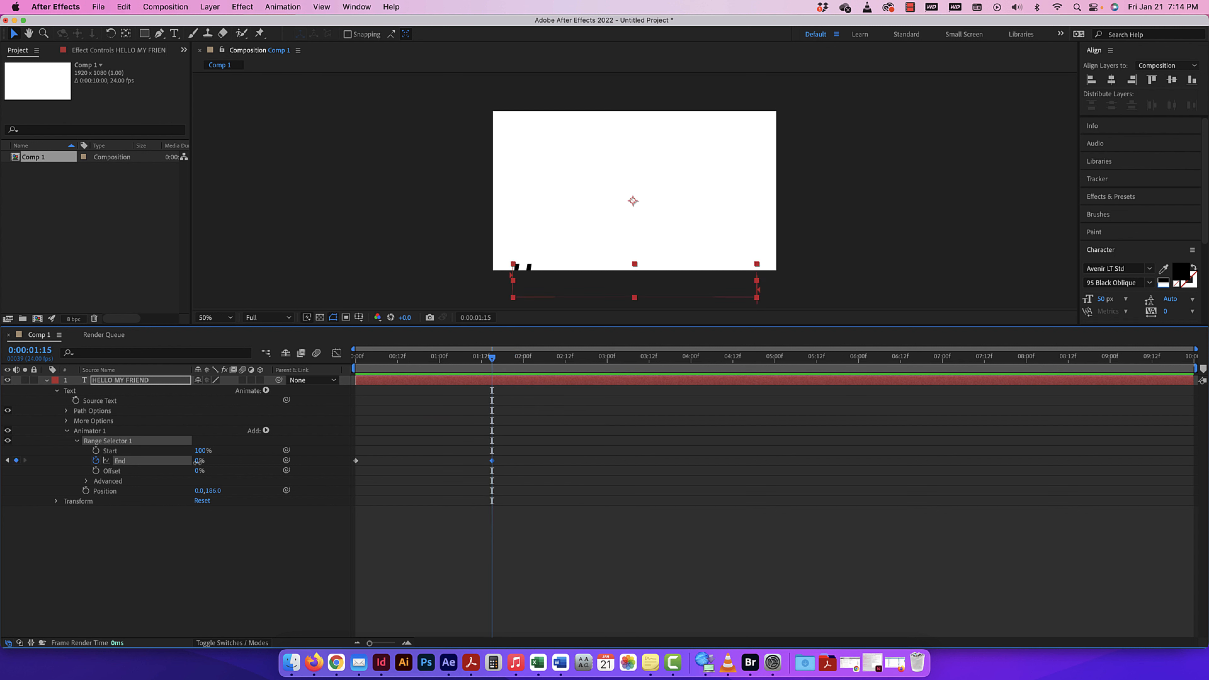
{"action": "left_click_drag", "start_coordinate": [197, 461], "coordinate": [188, 463]}
{"action": "left_click_drag", "start_coordinate": [493, 360], "coordinate": [285, 358]}
{"action": "key", "text": "space"}
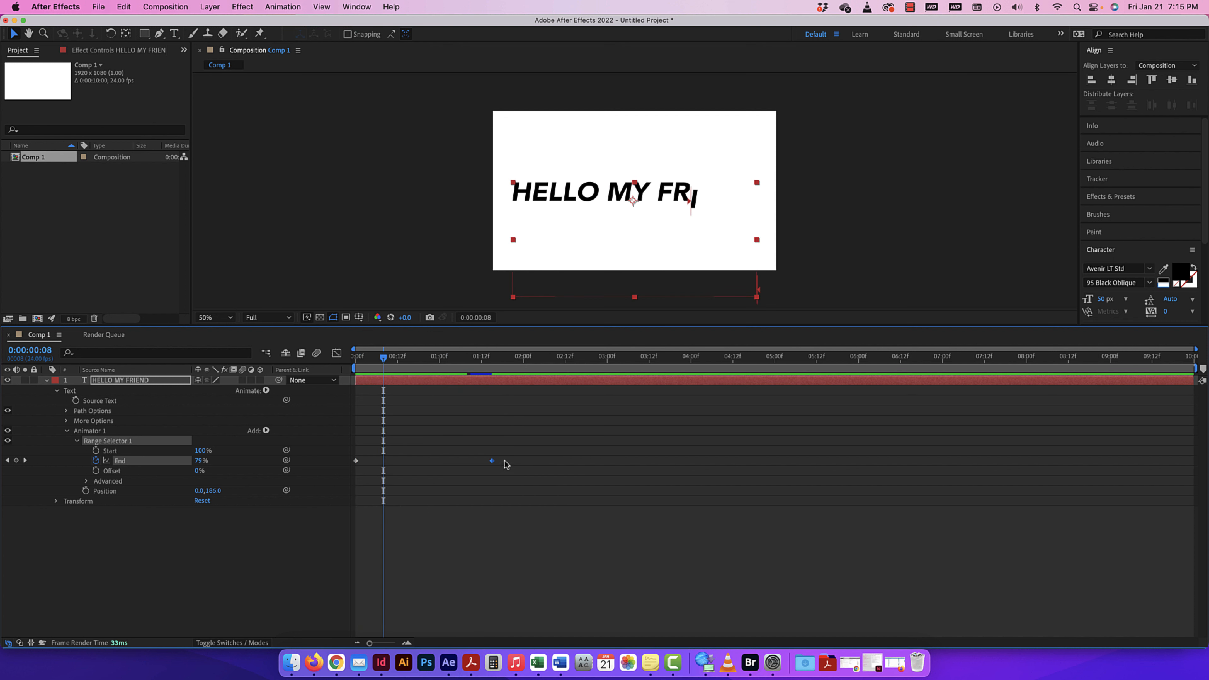
Delete both End keyframes and narrow the Range Selector to Start 38% and End 50%
{"action": "left_click_drag", "start_coordinate": [501, 458], "coordinate": [337, 481]}
{"action": "key", "text": "Delete"}
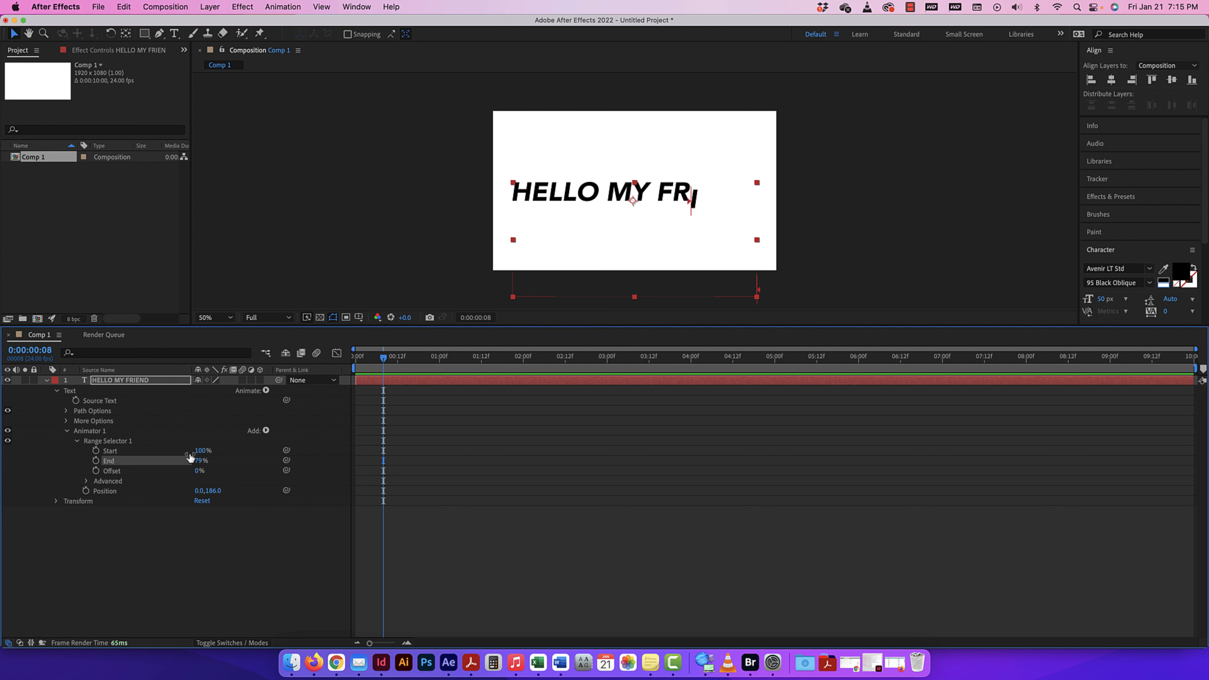
{"action": "left_click_drag", "start_coordinate": [201, 451], "coordinate": [166, 456]}
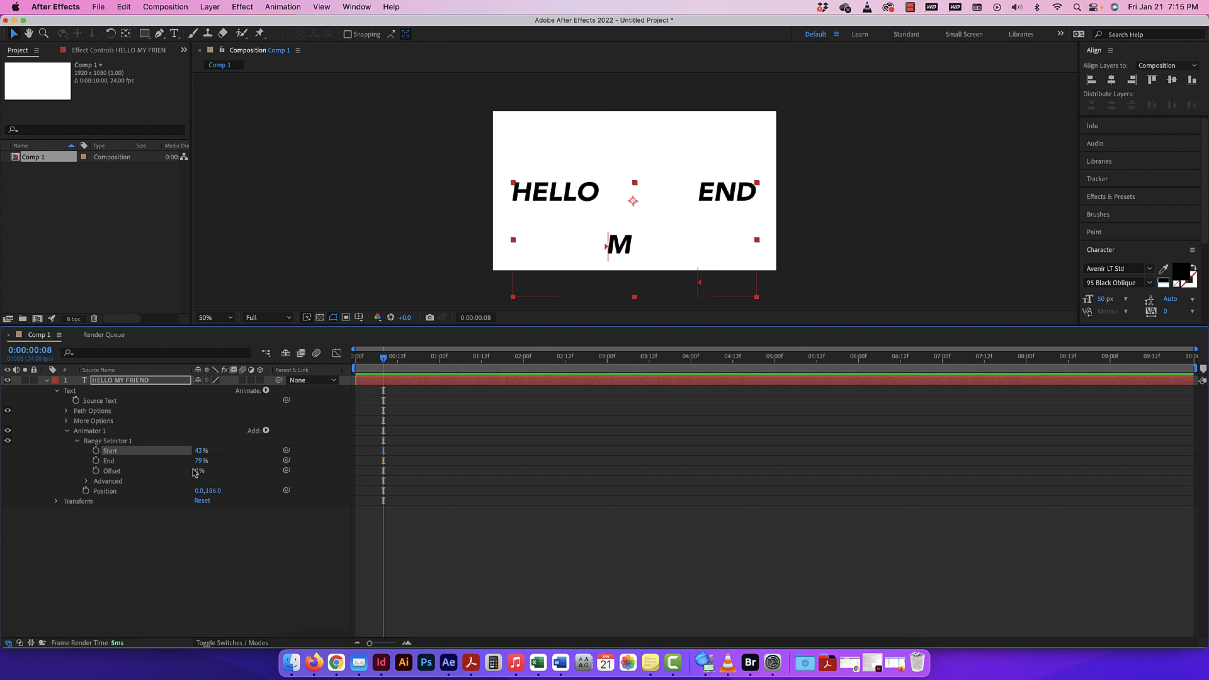
{"action": "left_click_drag", "start_coordinate": [198, 451], "coordinate": [194, 451]}
{"action": "left_click_drag", "start_coordinate": [198, 461], "coordinate": [187, 462]}
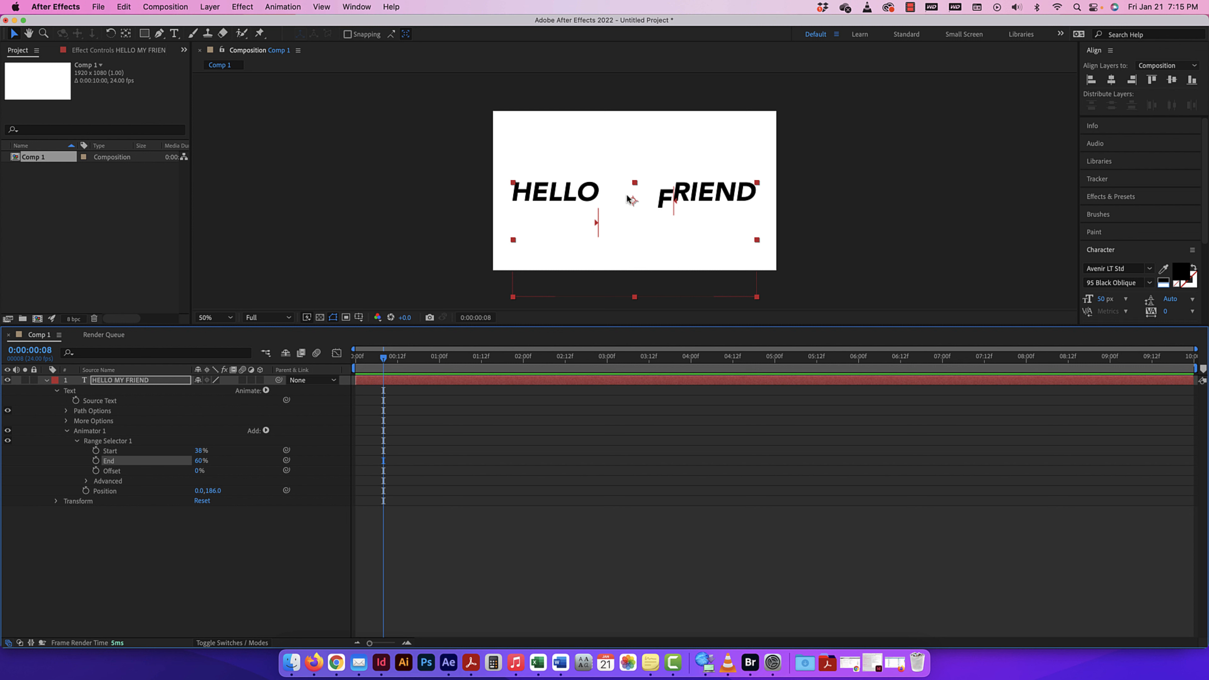
{"action": "left_click_drag", "start_coordinate": [199, 460], "coordinate": [193, 460]}
Keyframe the Range Selector's Offset from 0% at 0:00 to about 68% at 1:12
{"action": "left_click_drag", "start_coordinate": [384, 358], "coordinate": [353, 363]}
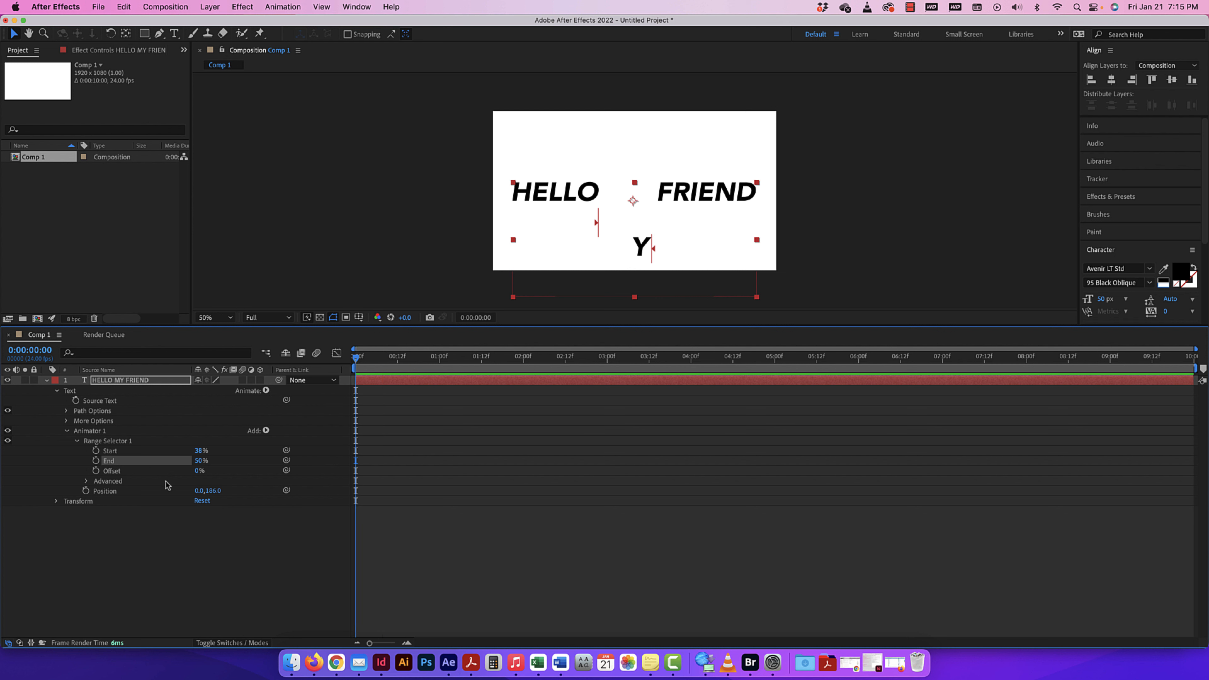
{"action": "left_click", "coordinate": [97, 471]}
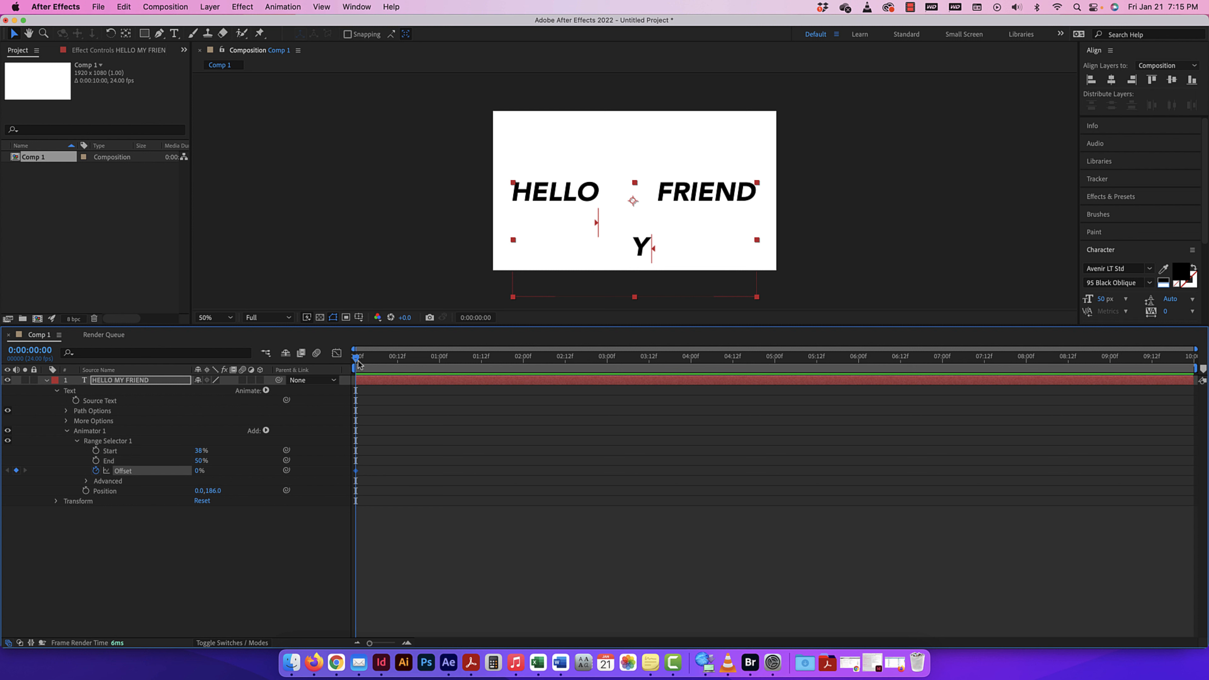
{"action": "left_click_drag", "start_coordinate": [358, 364], "coordinate": [483, 359]}
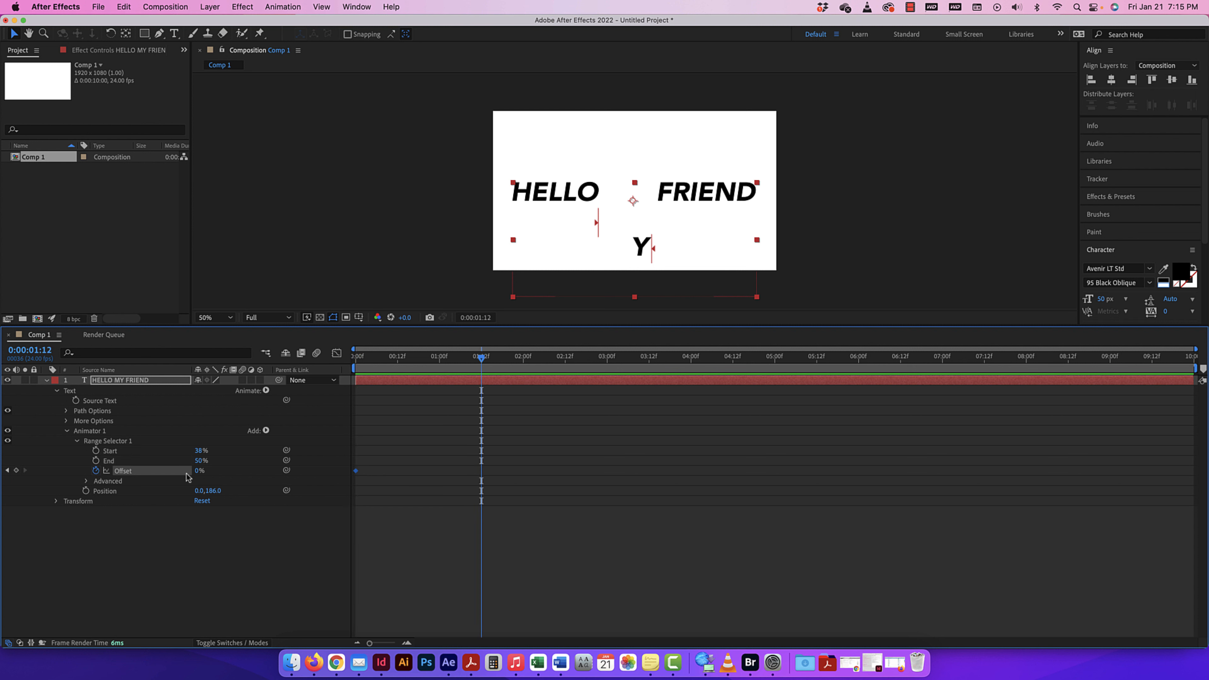
{"action": "left_click_drag", "start_coordinate": [199, 471], "coordinate": [233, 469]}
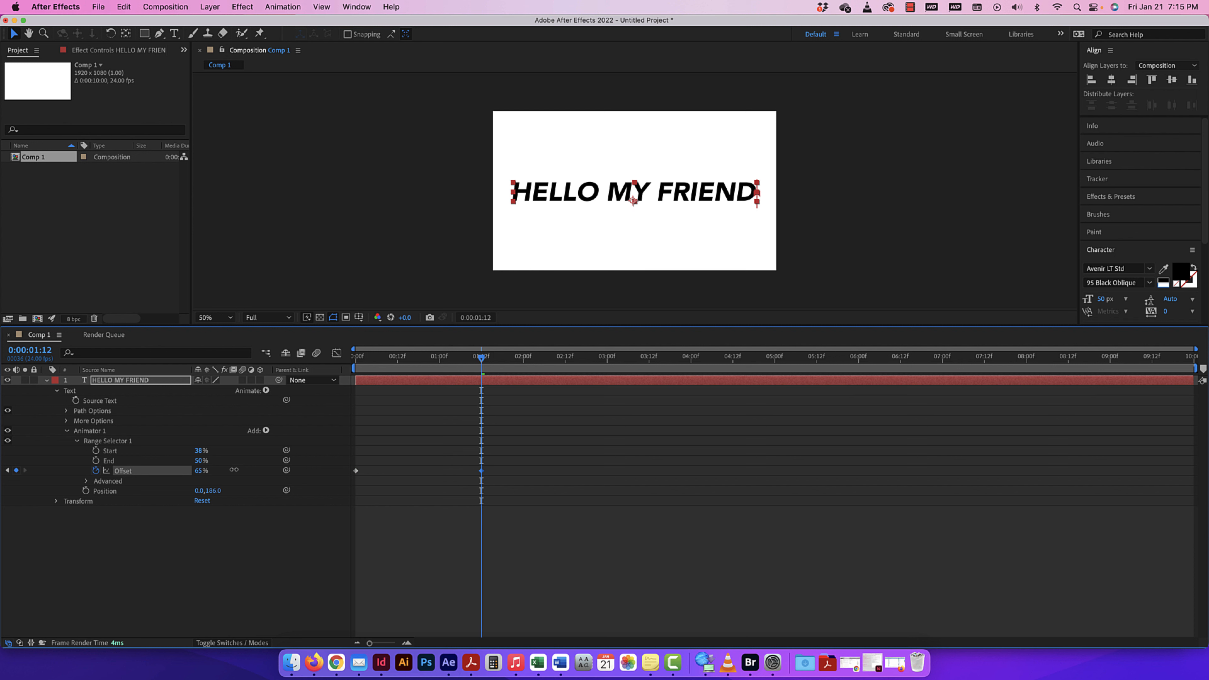
{"action": "left_click_drag", "start_coordinate": [199, 471], "coordinate": [203, 471]}
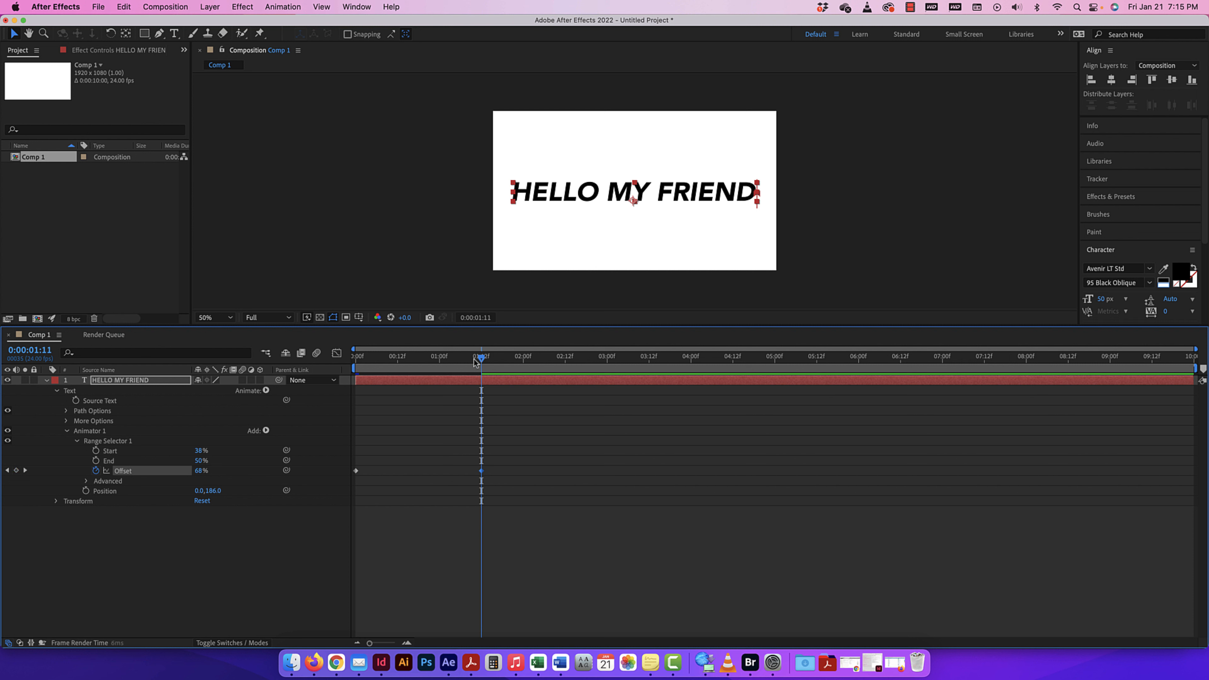
Set the Offset keyframe at 0:00 to about -57% and preview the animation
{"action": "left_click_drag", "start_coordinate": [474, 360], "coordinate": [354, 360]}
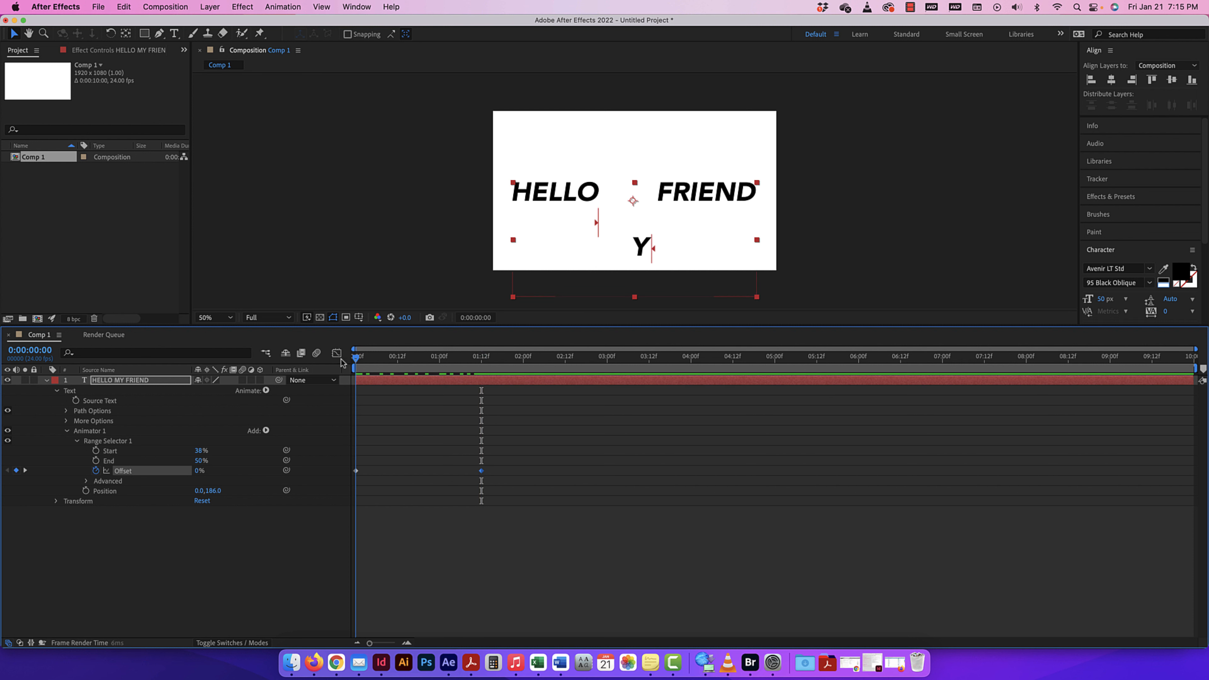
{"action": "left_click", "coordinate": [356, 470]}
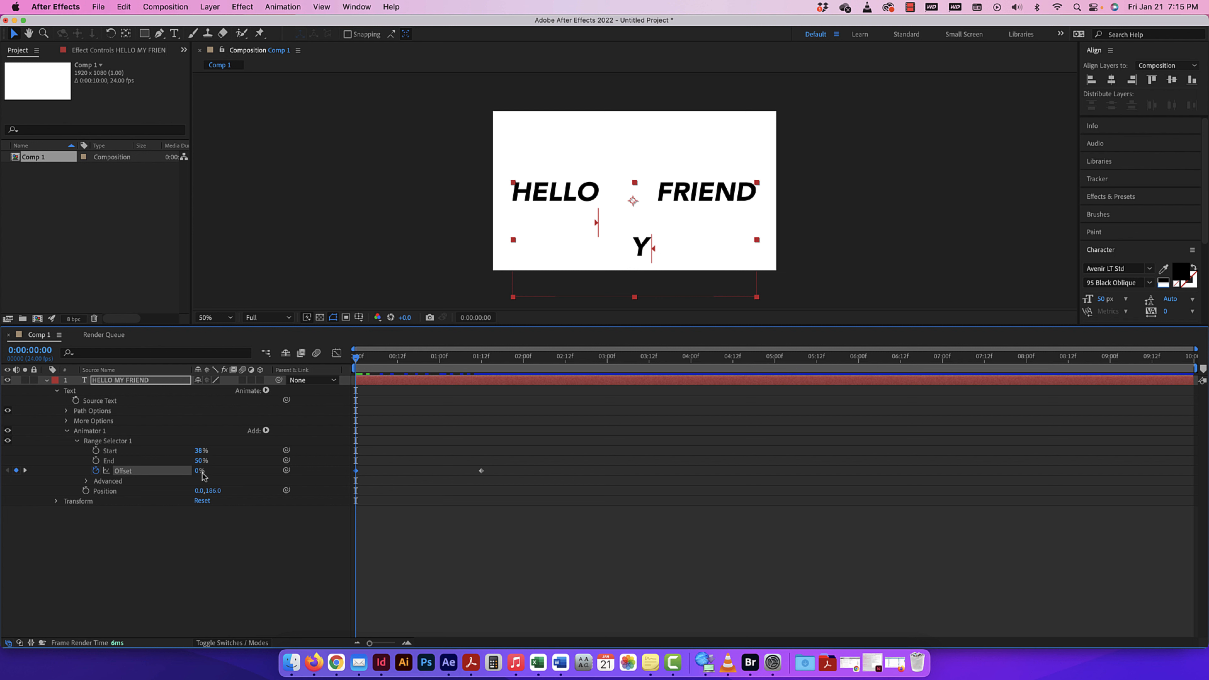
{"action": "left_click_drag", "start_coordinate": [199, 472], "coordinate": [165, 473]}
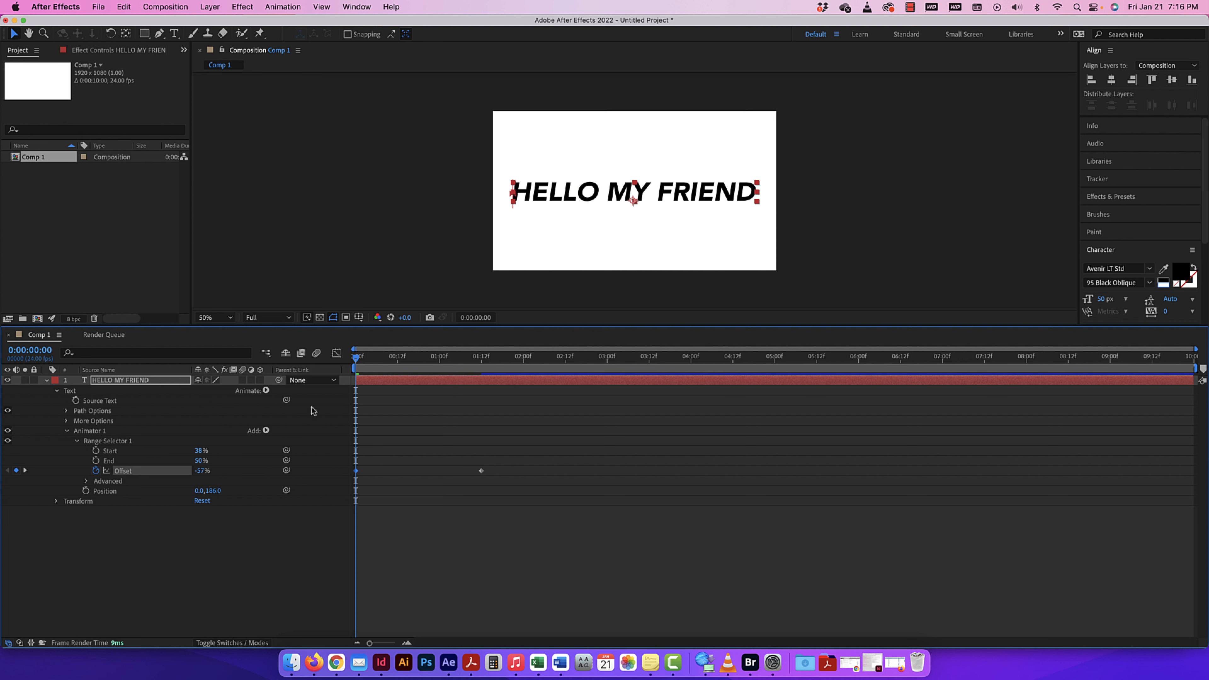
{"action": "key", "text": "space"}
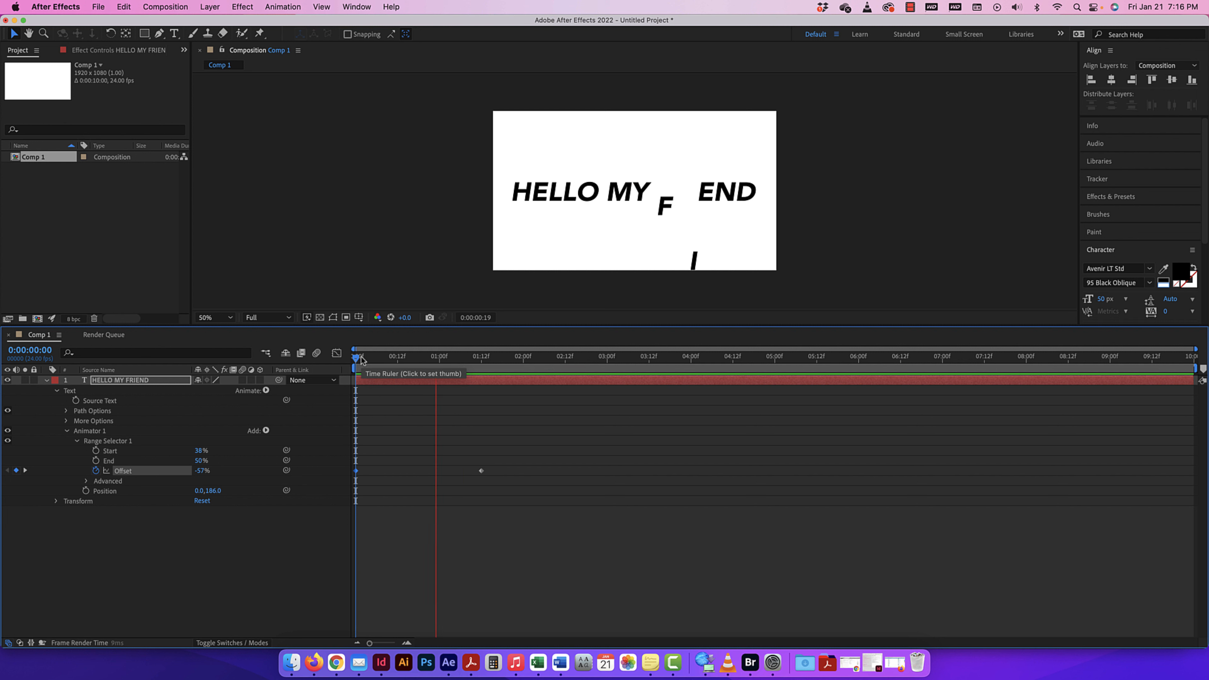
{"action": "key", "text": "space"}
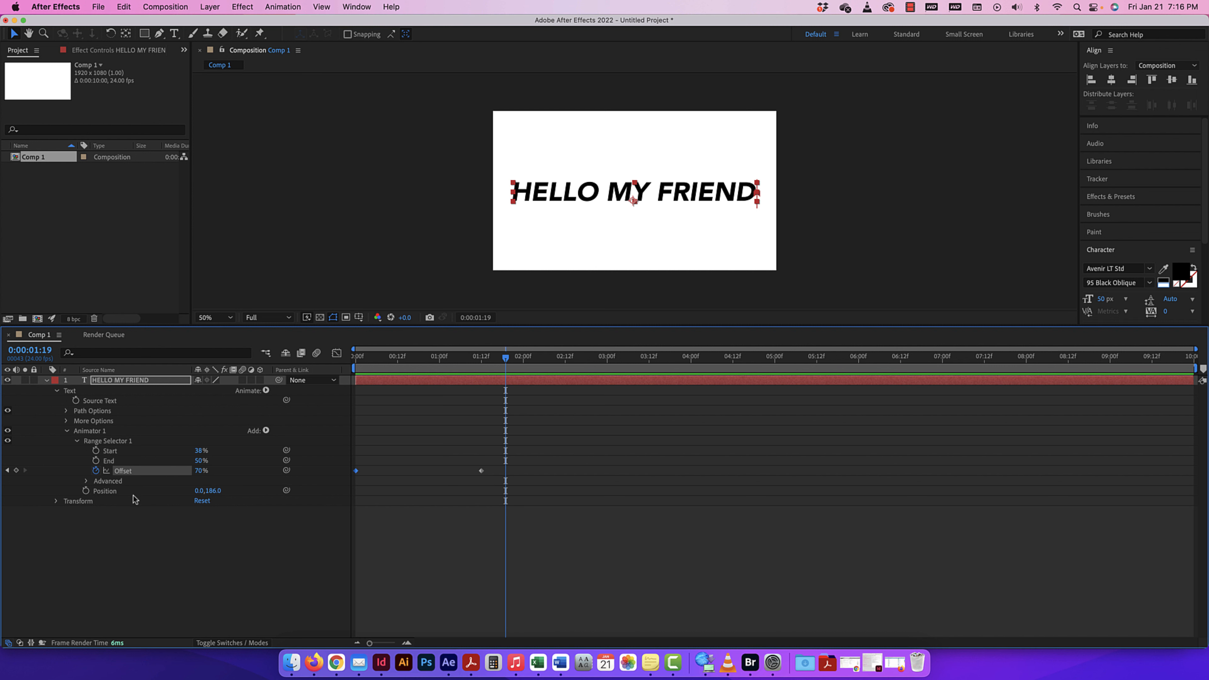
Add an Opacity property to Animator 1, set it to 0%, and scrub the animation near the start
{"action": "left_click", "coordinate": [265, 431]}
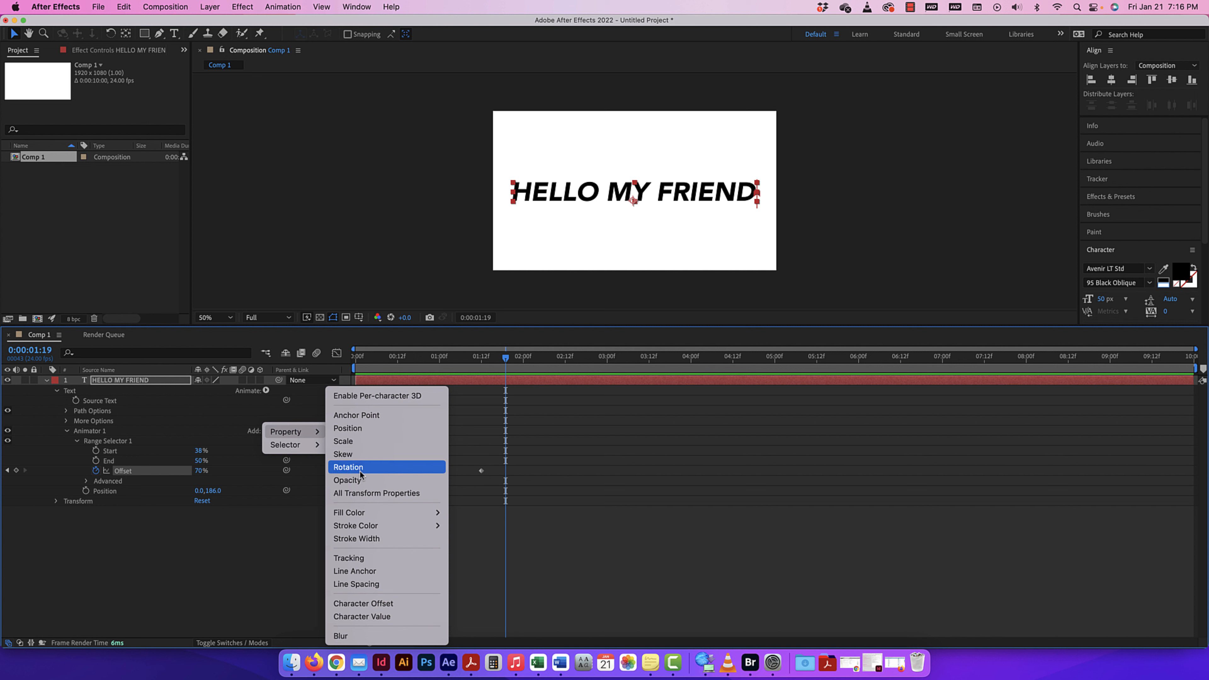
{"action": "left_click", "coordinate": [366, 480]}
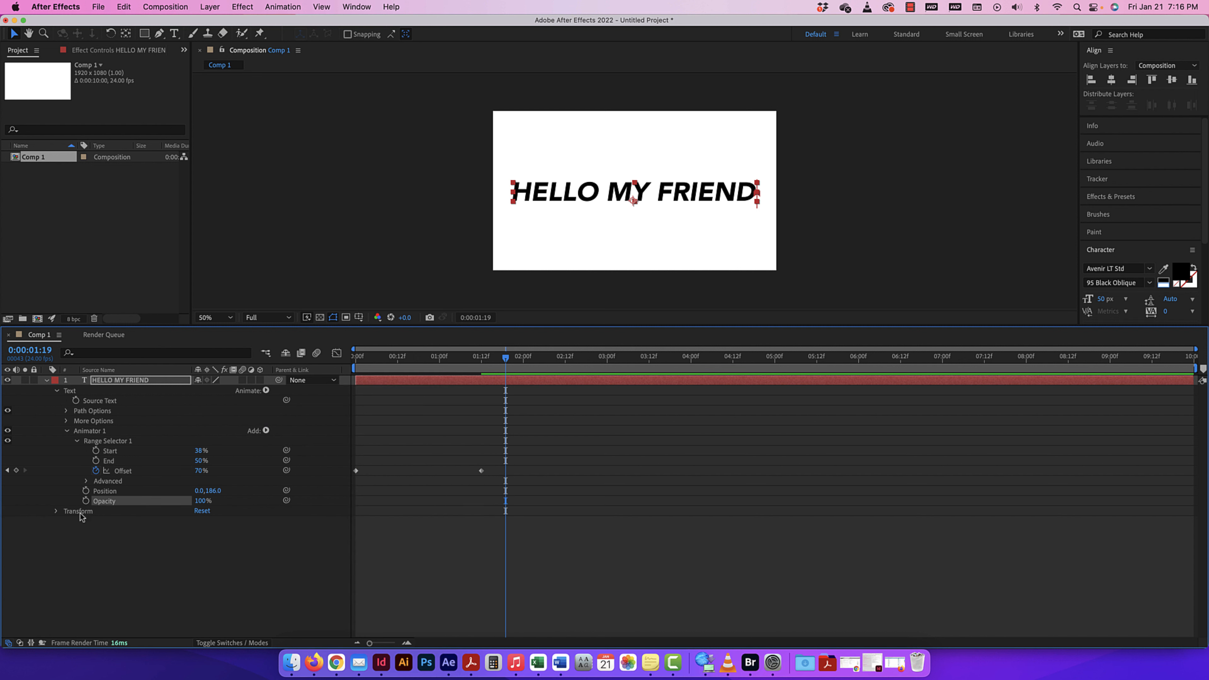
{"action": "left_click_drag", "start_coordinate": [506, 358], "coordinate": [356, 358]}
{"action": "left_click_drag", "start_coordinate": [201, 500], "coordinate": [90, 500]}
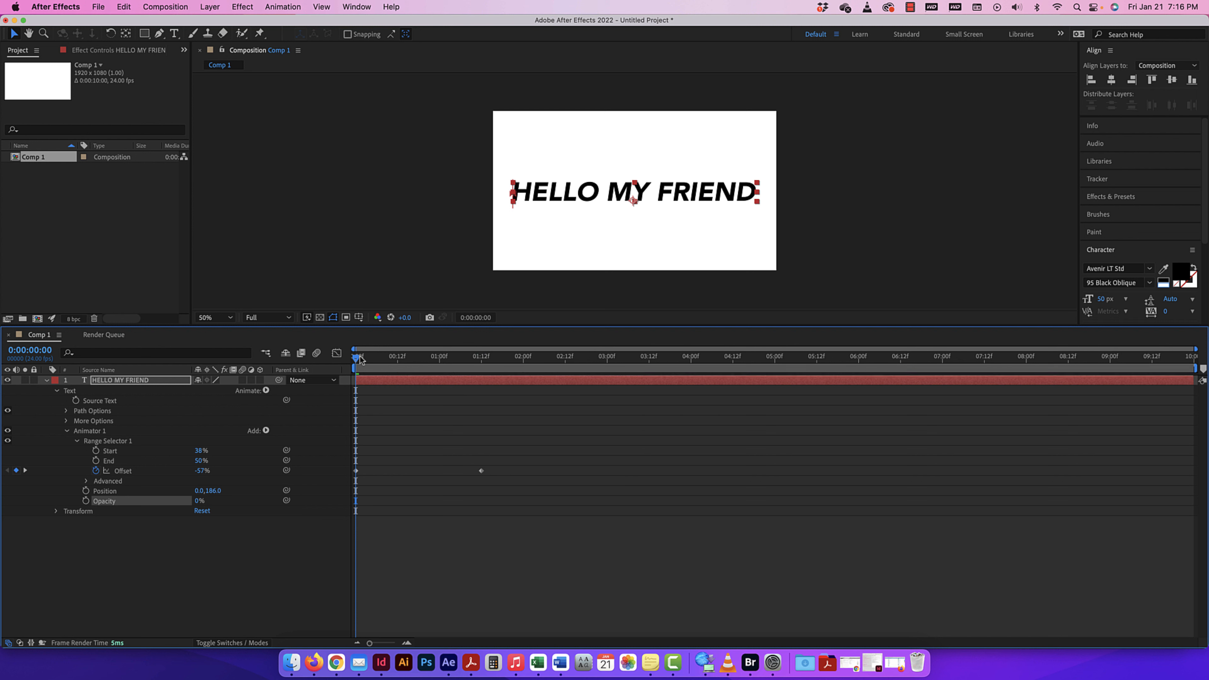
{"action": "mouse_move", "coordinate": [357, 360]}
{"action": "left_mouse_down"}
{"action": "mouse_move", "coordinate": [381, 361]}
{"action": "mouse_move", "coordinate": [352, 354]}
{"action": "left_mouse_up"}
Remove the Offset keyframes and keyframe the Range Selector's Start at 100% at 0:00
{"action": "left_click", "coordinate": [96, 471]}
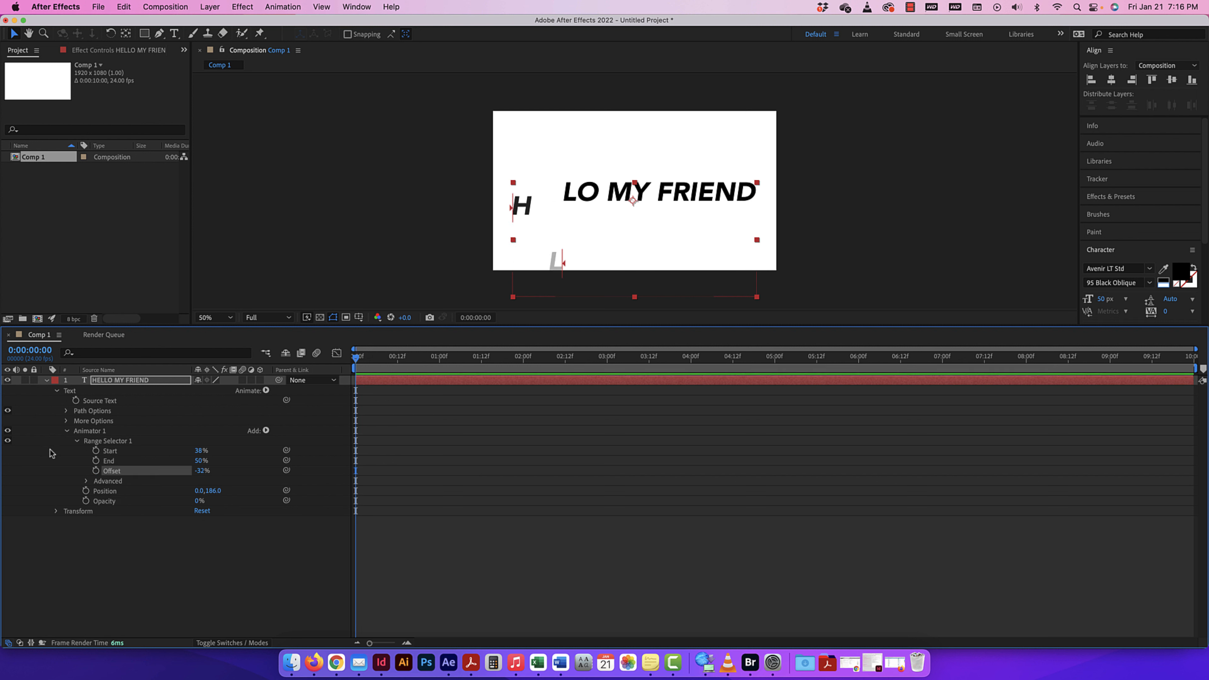
{"action": "left_click", "coordinate": [96, 450]}
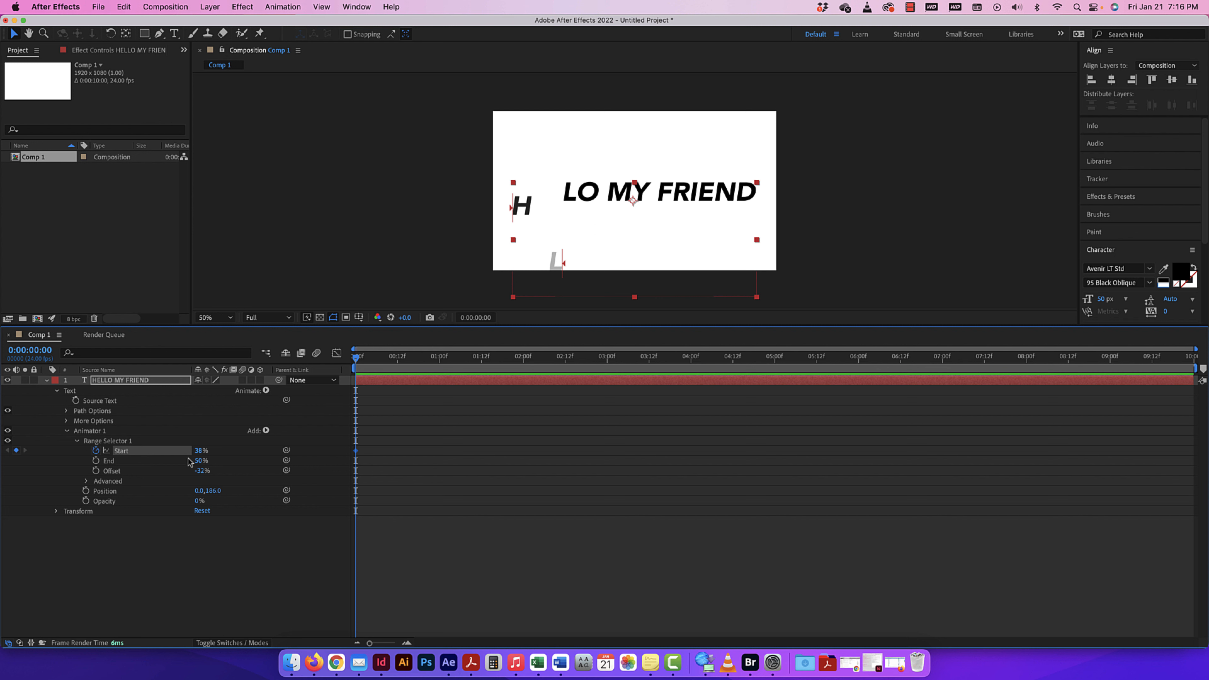
{"action": "left_click_drag", "start_coordinate": [199, 451], "coordinate": [300, 446]}
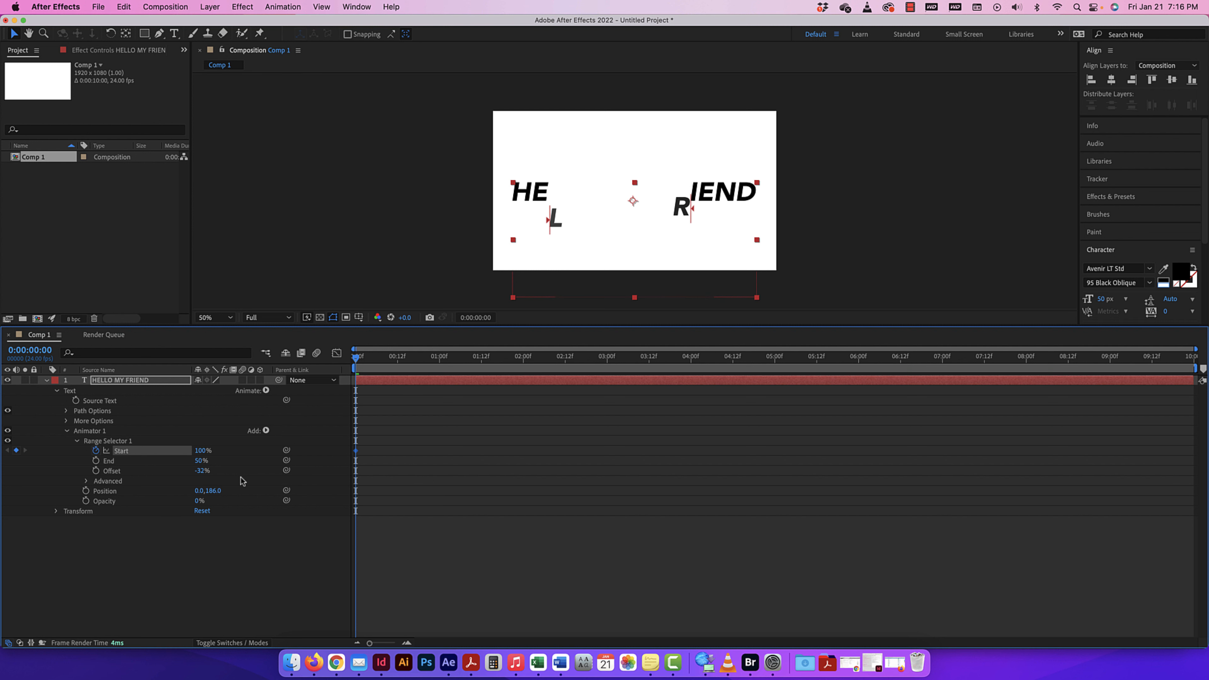
Reset the Range Selector's Offset to 0% and its End to 100%
{"action": "left_click", "coordinate": [201, 470]}
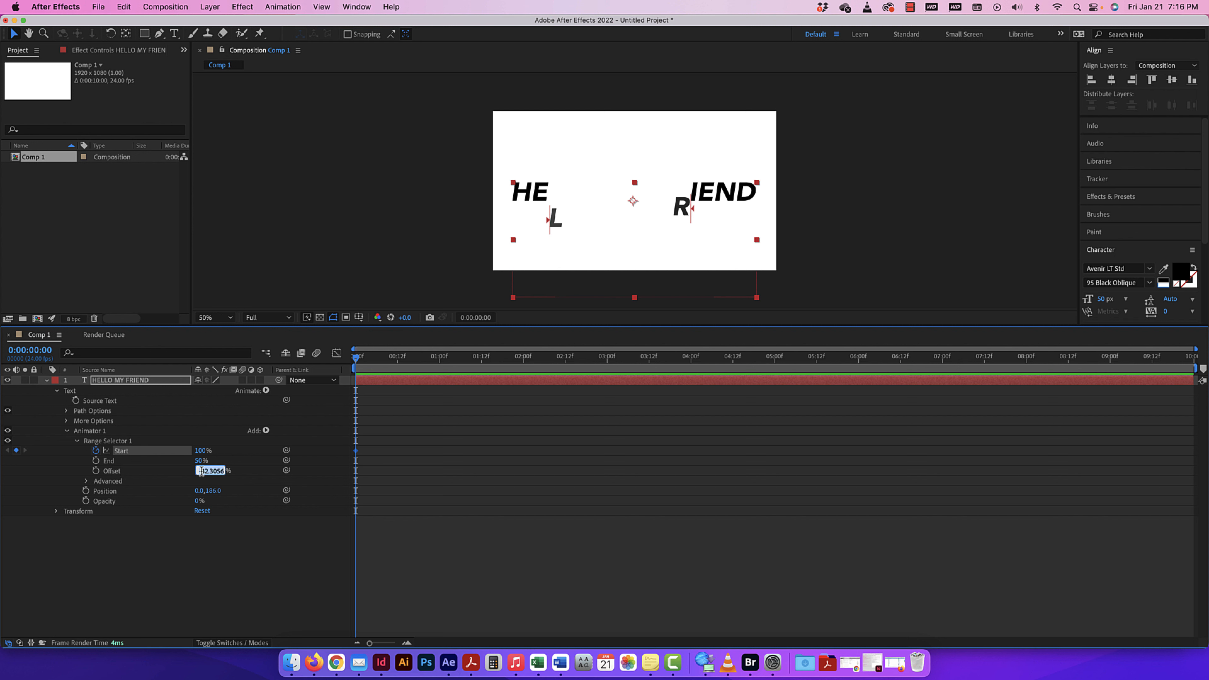
{"action": "type", "text": "0"}
{"action": "key", "text": "shift+Tab"}
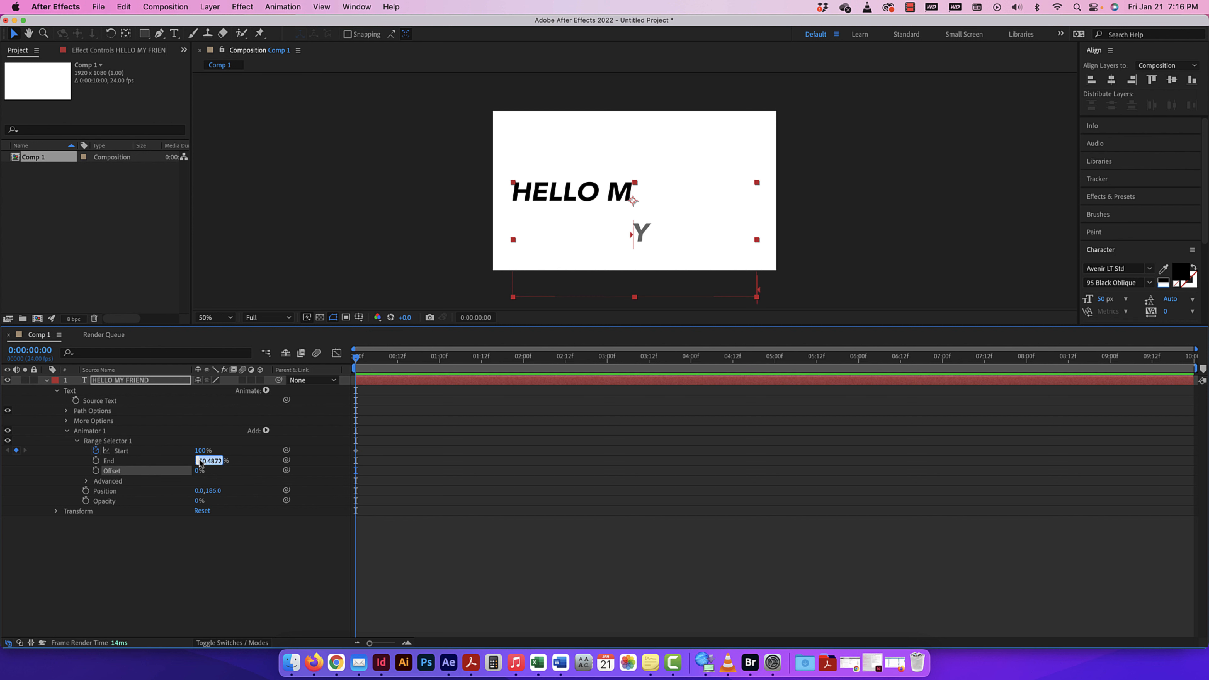
{"action": "type", "text": "0"}
{"action": "left_click_drag", "start_coordinate": [208, 460], "coordinate": [182, 460]}
{"action": "type", "text": "100"}
{"action": "key", "text": "Return"}
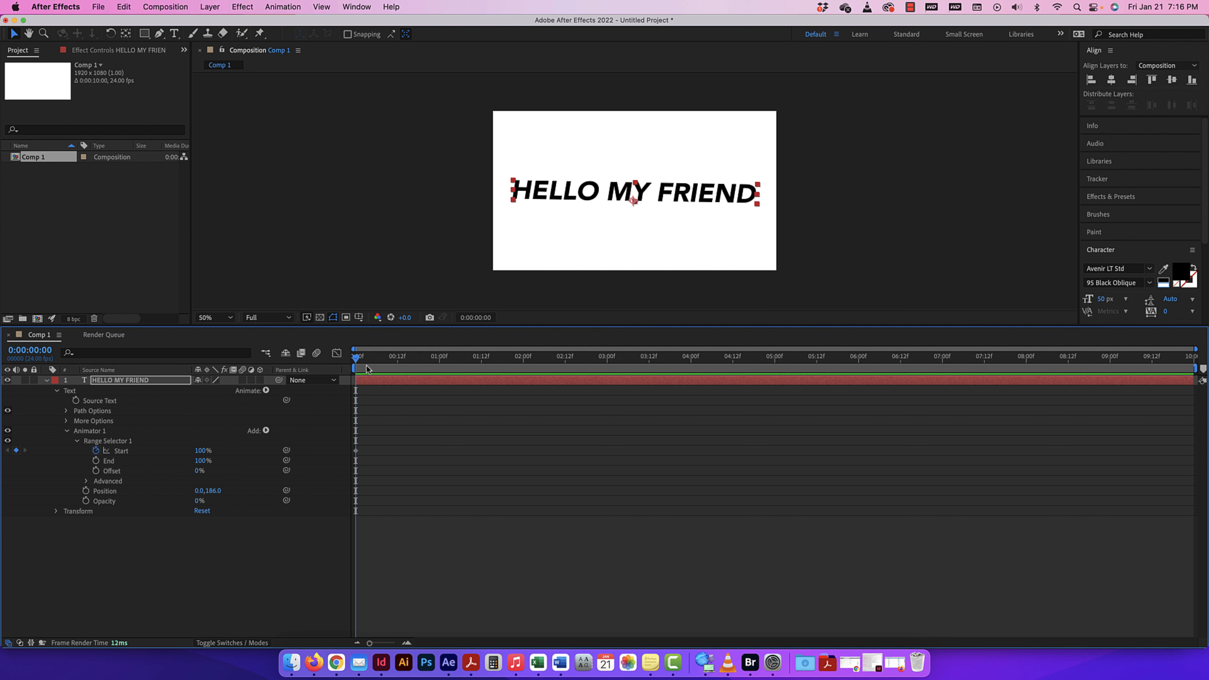
Keyframe the Range Selector's Start to about 12% at 1:12 and preview the animation from the beginning
{"action": "left_click_drag", "start_coordinate": [355, 361], "coordinate": [481, 363]}
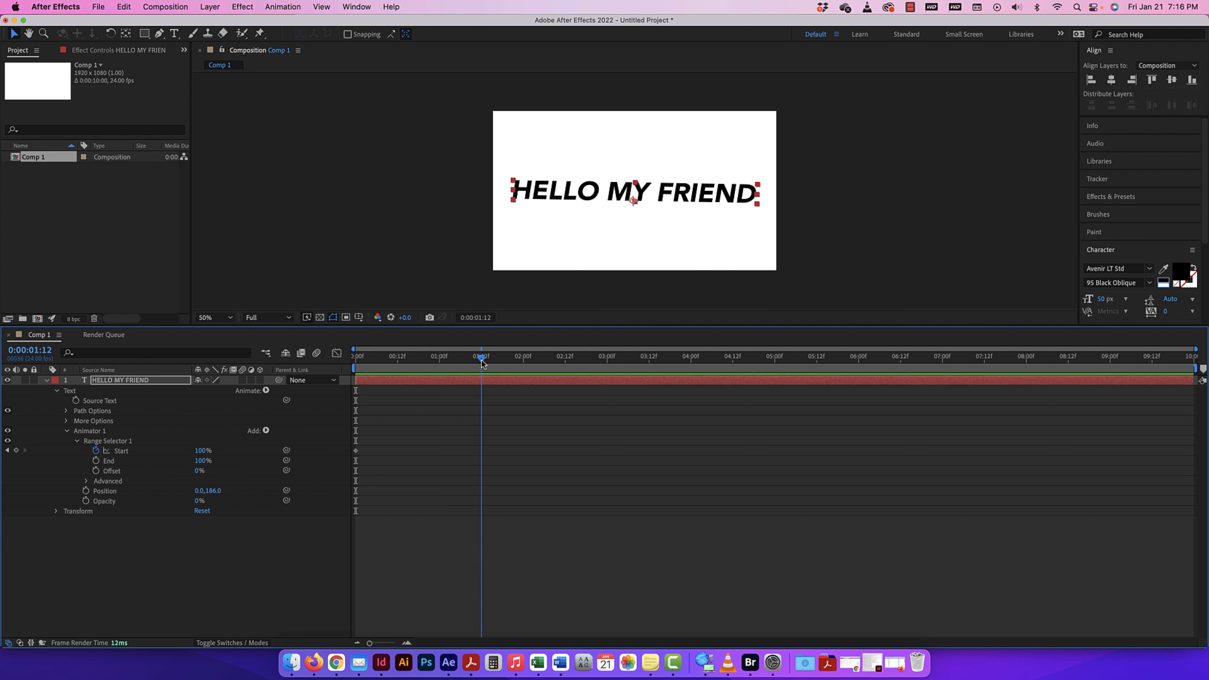
{"action": "left_click_drag", "start_coordinate": [202, 451], "coordinate": [124, 450]}
{"action": "left_click_drag", "start_coordinate": [483, 362], "coordinate": [356, 361]}
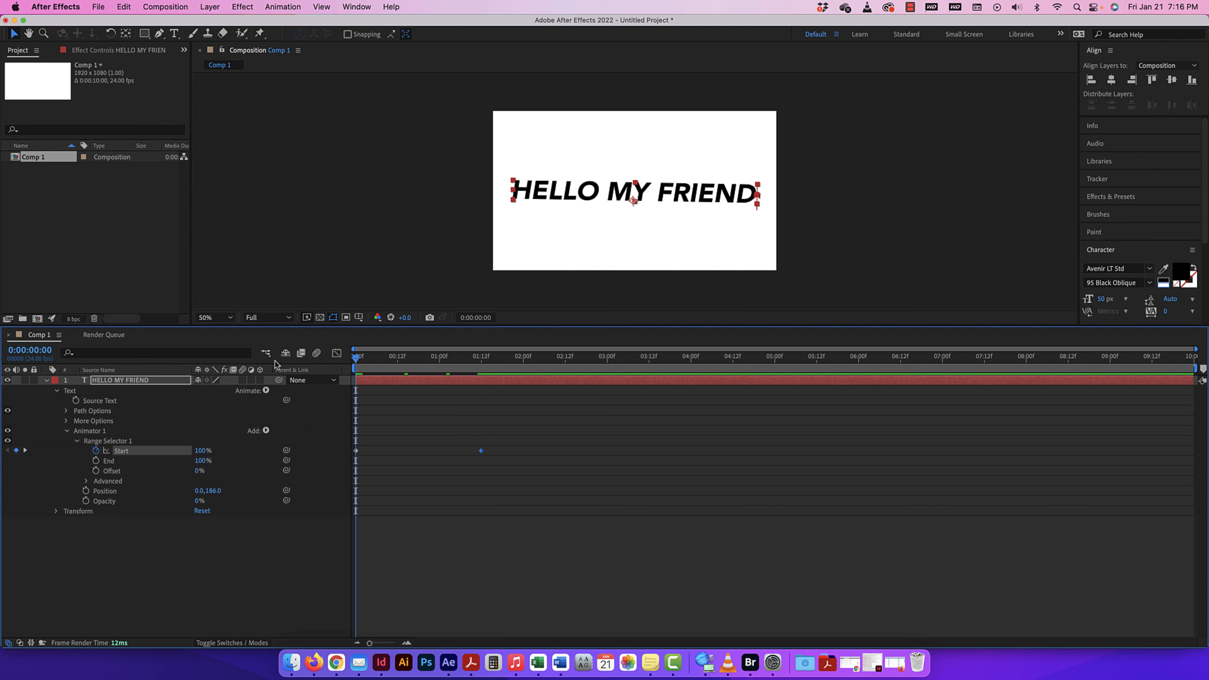
{"action": "key", "text": "space"}
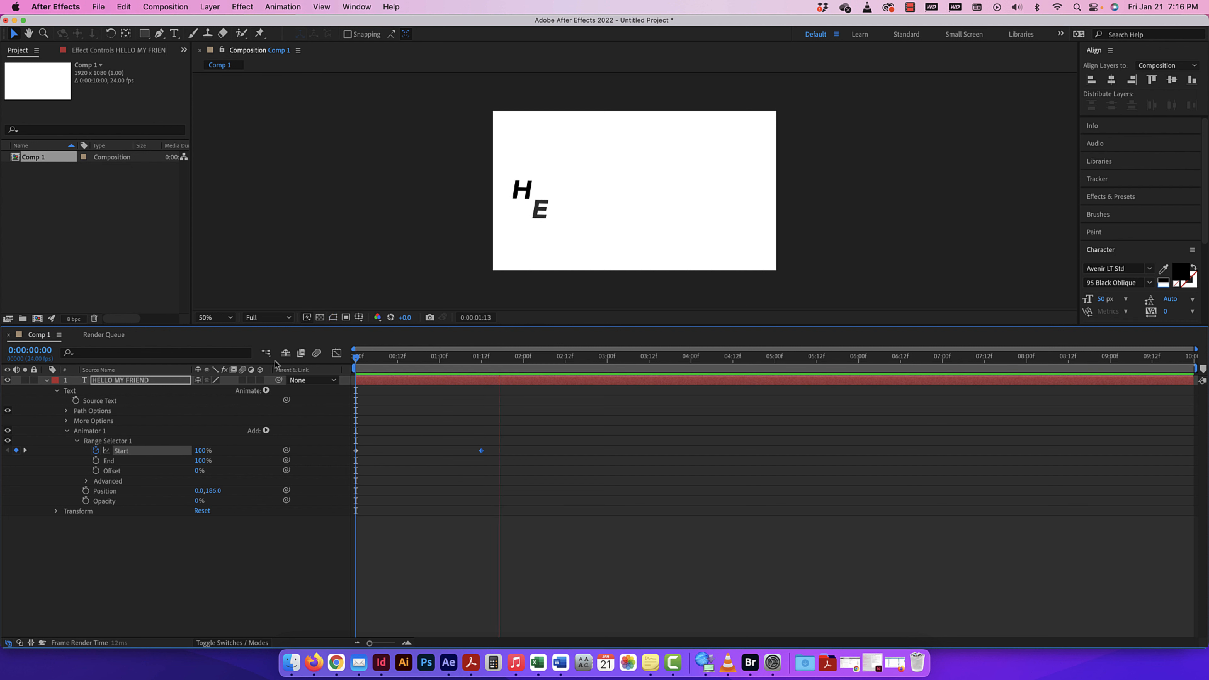
{"action": "key", "text": "space"}
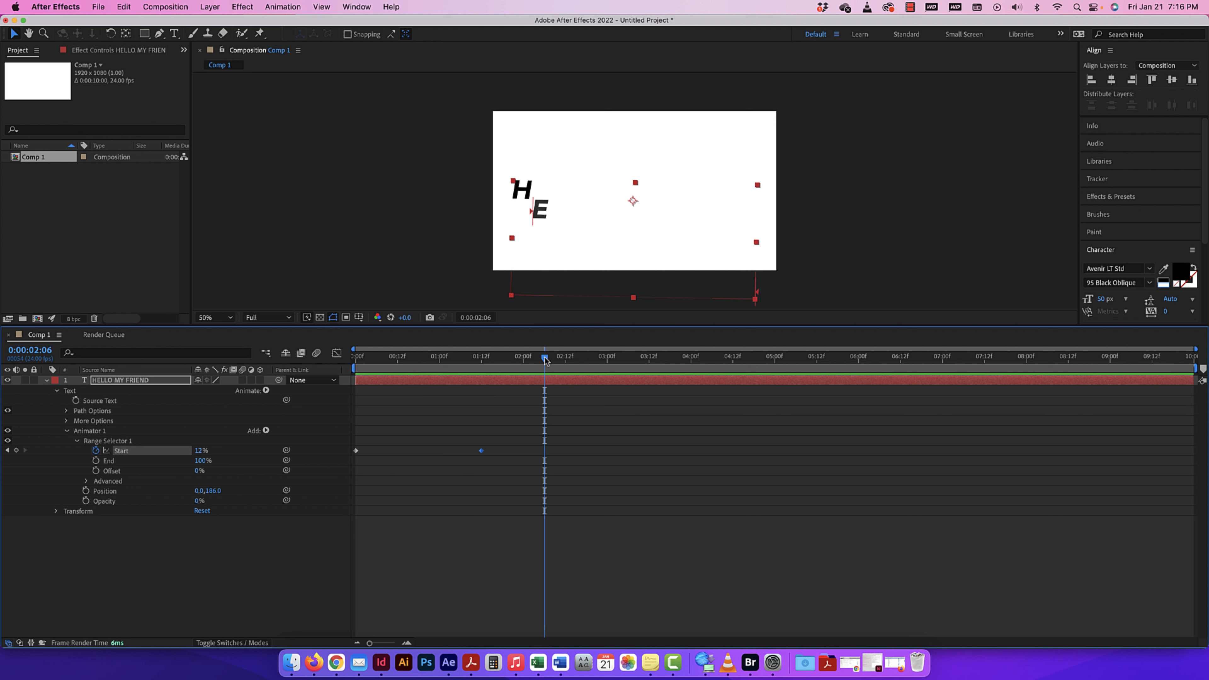
Reverse the Start animation by setting its keyframes to 1% at 0:00 and 100% at 1:12, and preview it
{"action": "left_click_drag", "start_coordinate": [546, 361], "coordinate": [356, 361]}
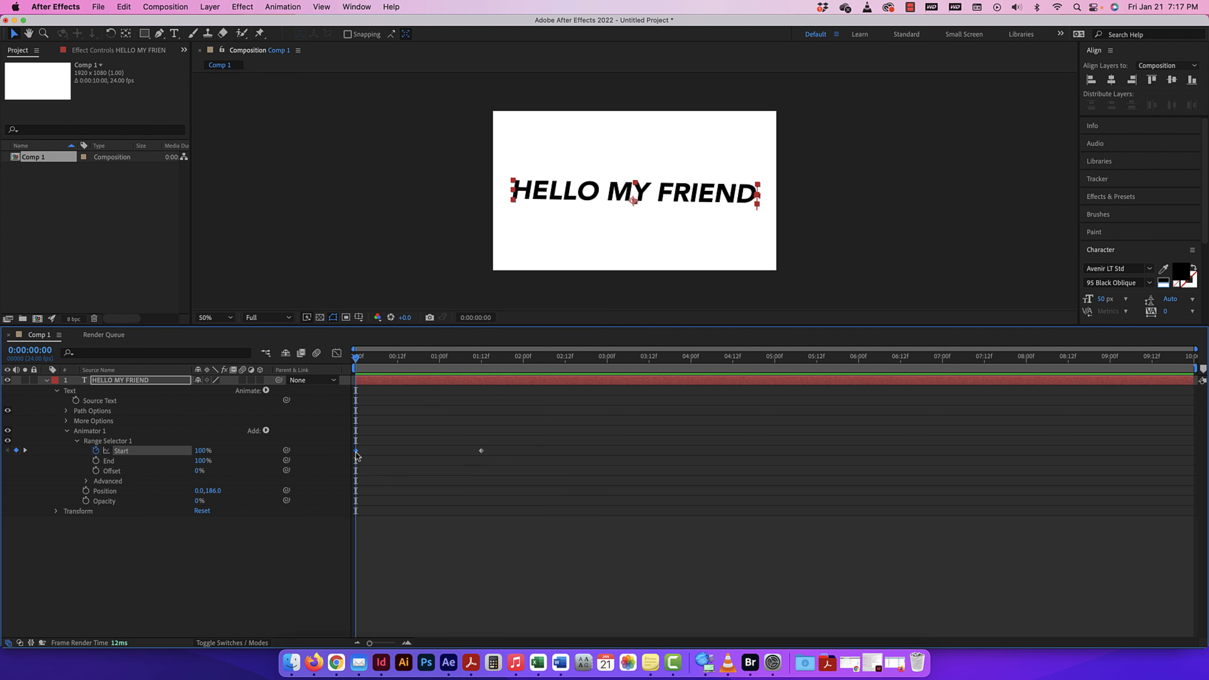
{"action": "left_click_drag", "start_coordinate": [200, 450], "coordinate": [363, 401]}
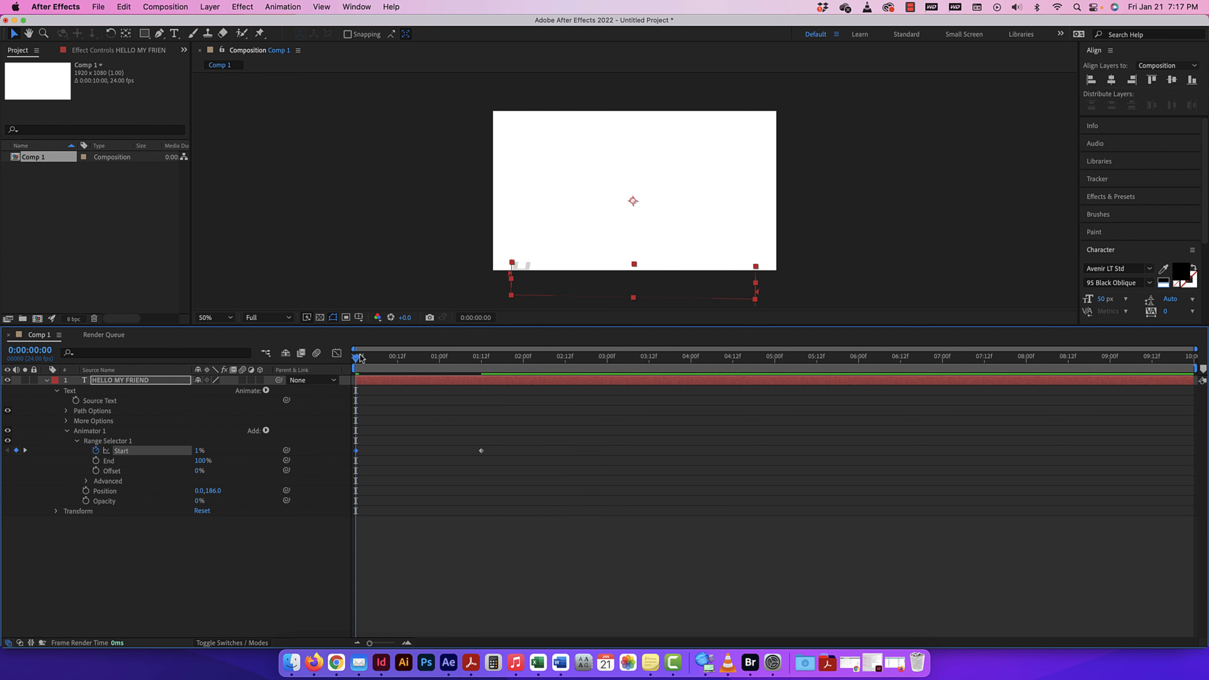
{"action": "left_click_drag", "start_coordinate": [360, 358], "coordinate": [482, 363]}
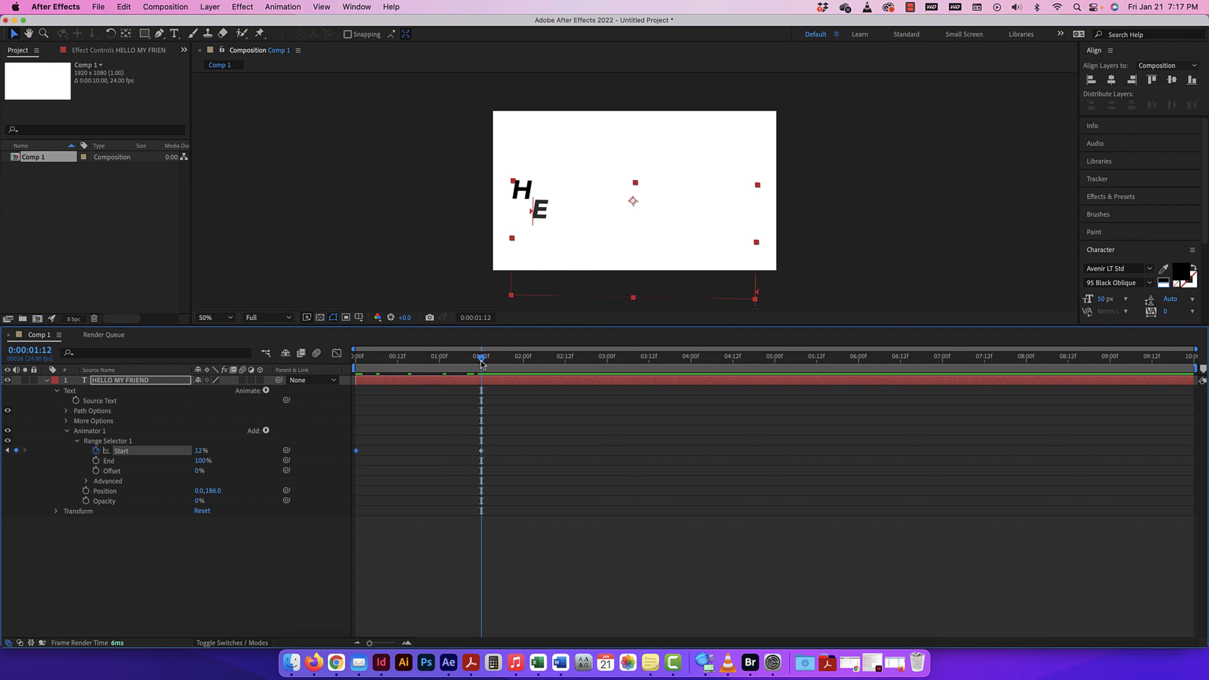
{"action": "left_click_drag", "start_coordinate": [198, 451], "coordinate": [327, 451]}
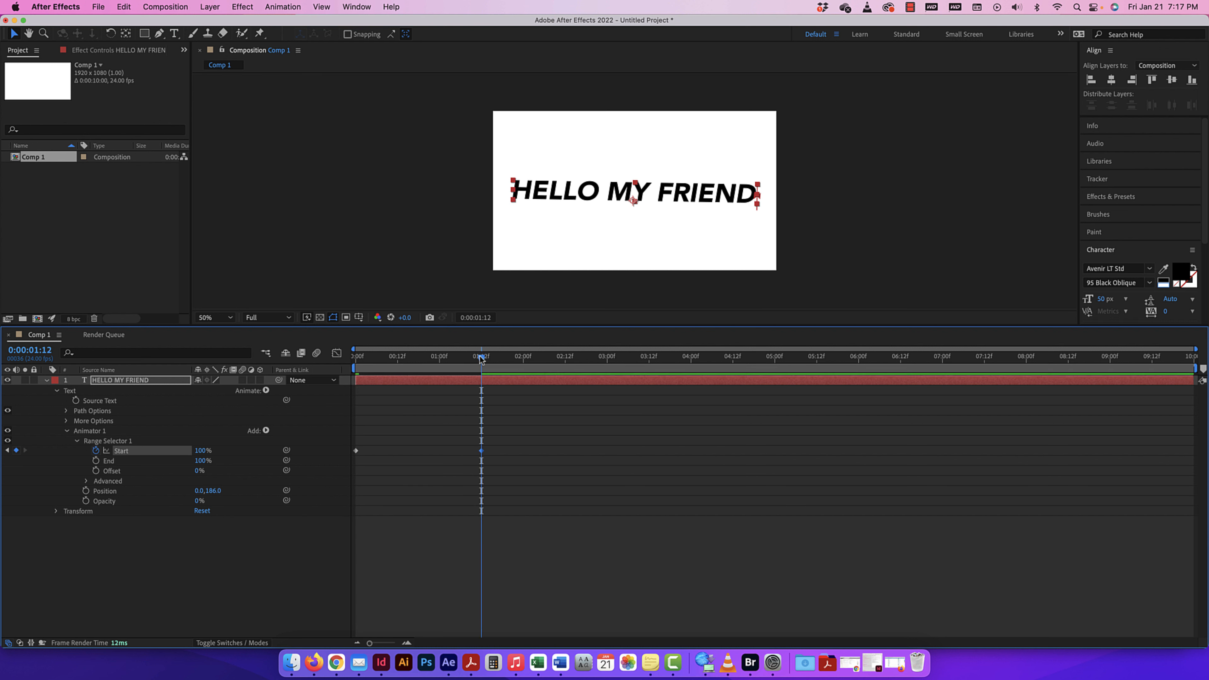
{"action": "key", "text": "space"}
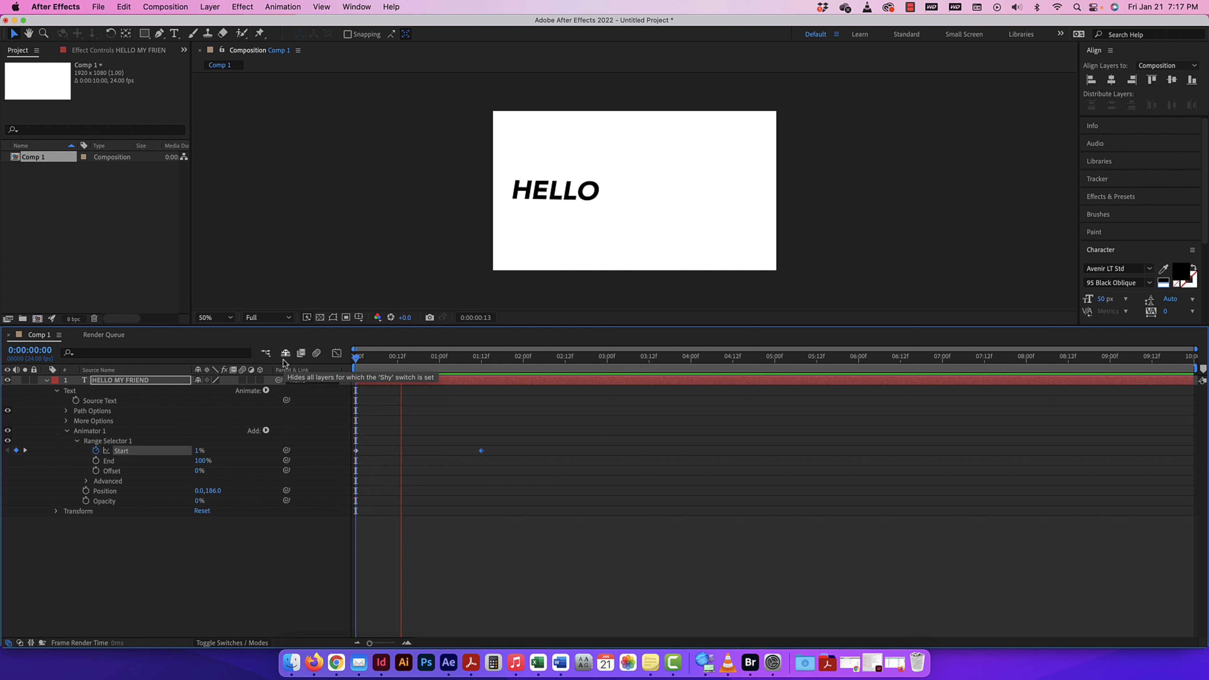
{"action": "key", "text": "space"}
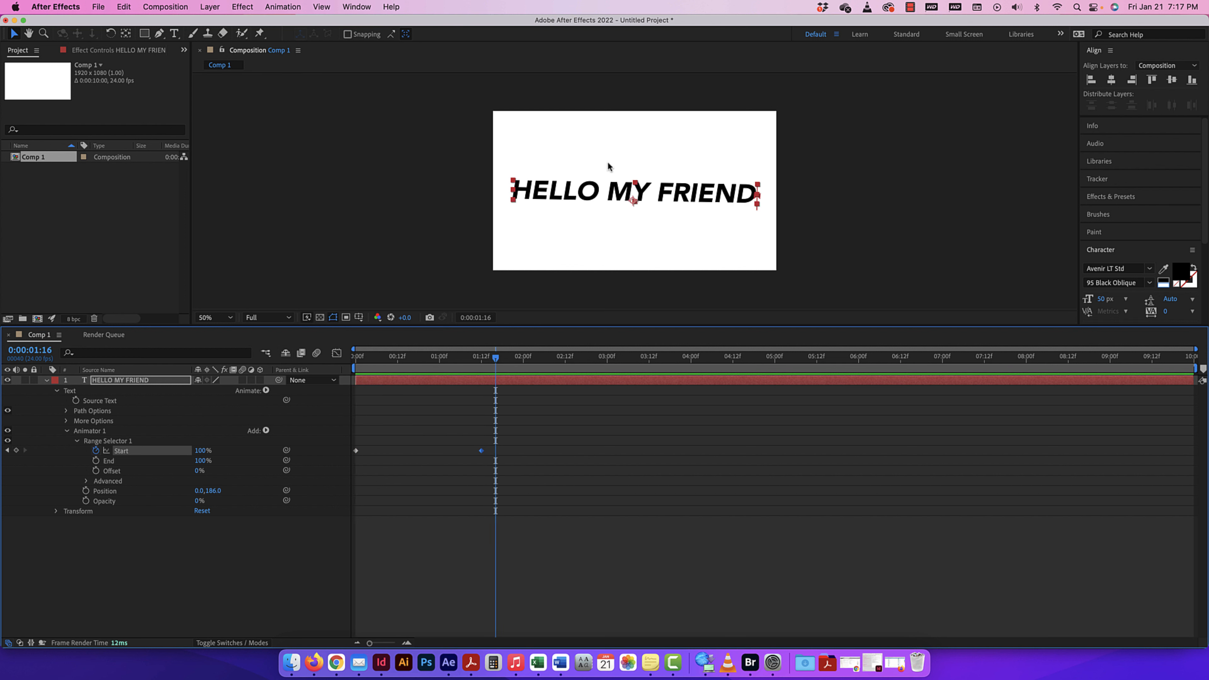
{"action": "left_click_drag", "start_coordinate": [497, 361], "coordinate": [359, 359]}
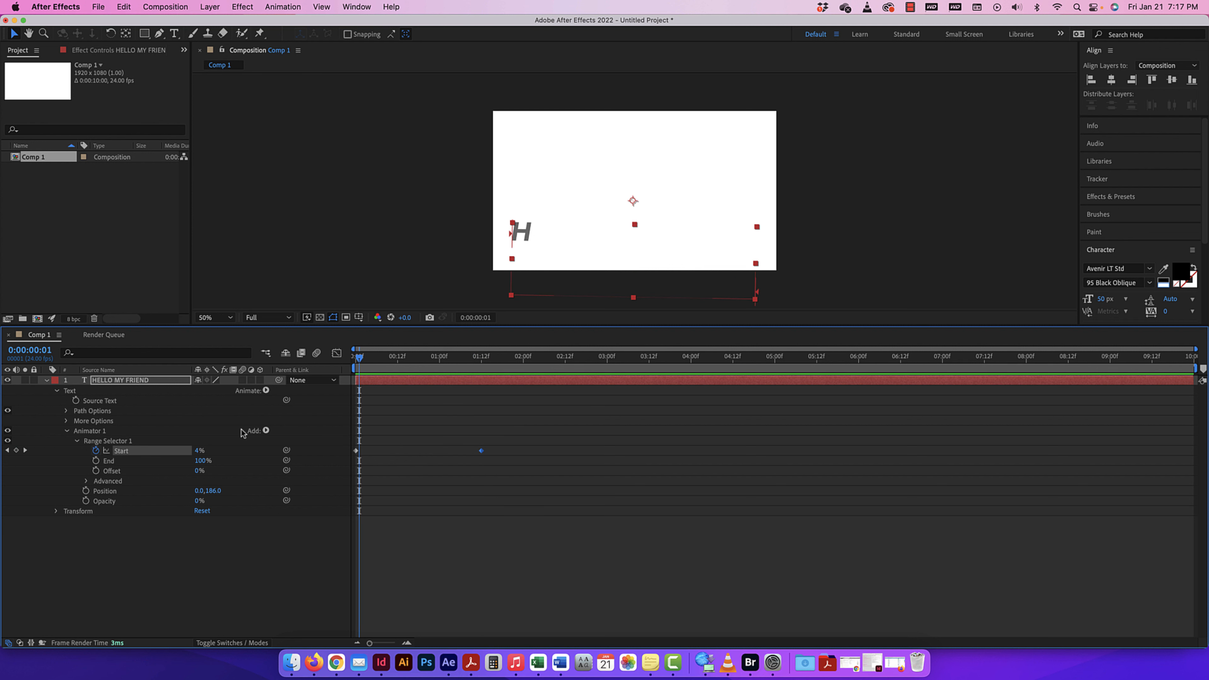
{"action": "left_click", "coordinate": [266, 430]}
{"action": "mouse_move", "coordinate": [266, 432]}
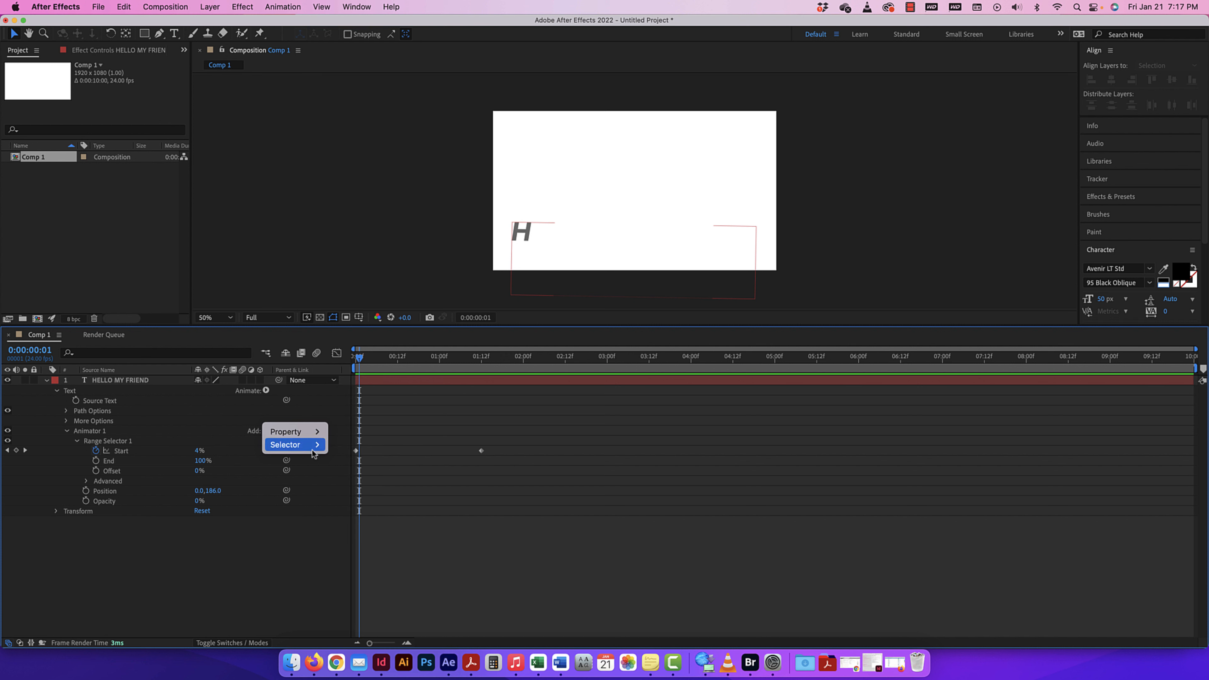
{"action": "left_click", "coordinate": [242, 550]}
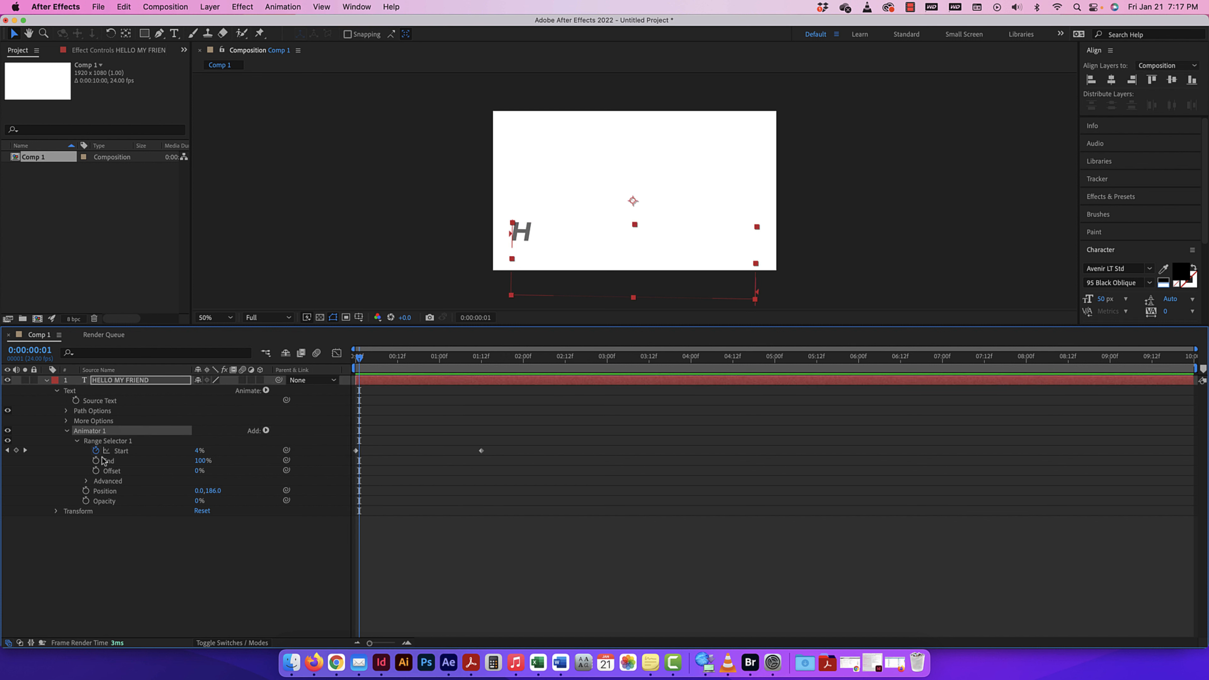
Move the current time to 1:12, expand the Effects & Presets list, and give it more height
{"action": "left_click_drag", "start_coordinate": [359, 357], "coordinate": [484, 358]}
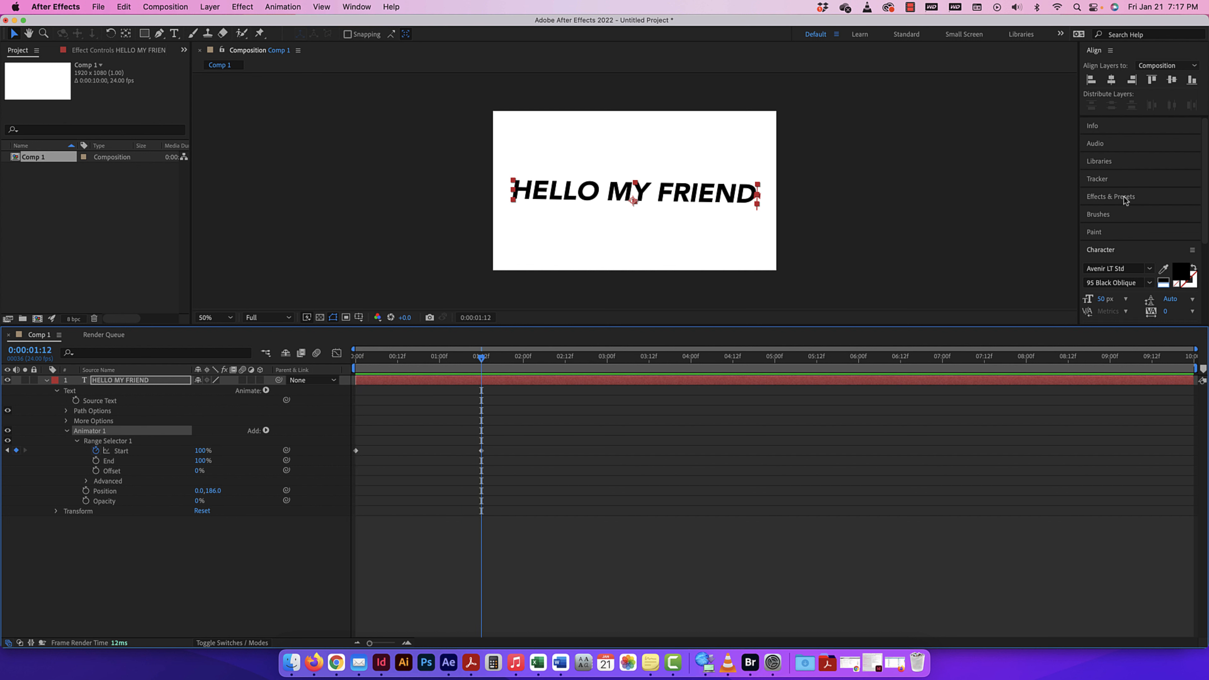
{"action": "left_click", "coordinate": [1108, 202]}
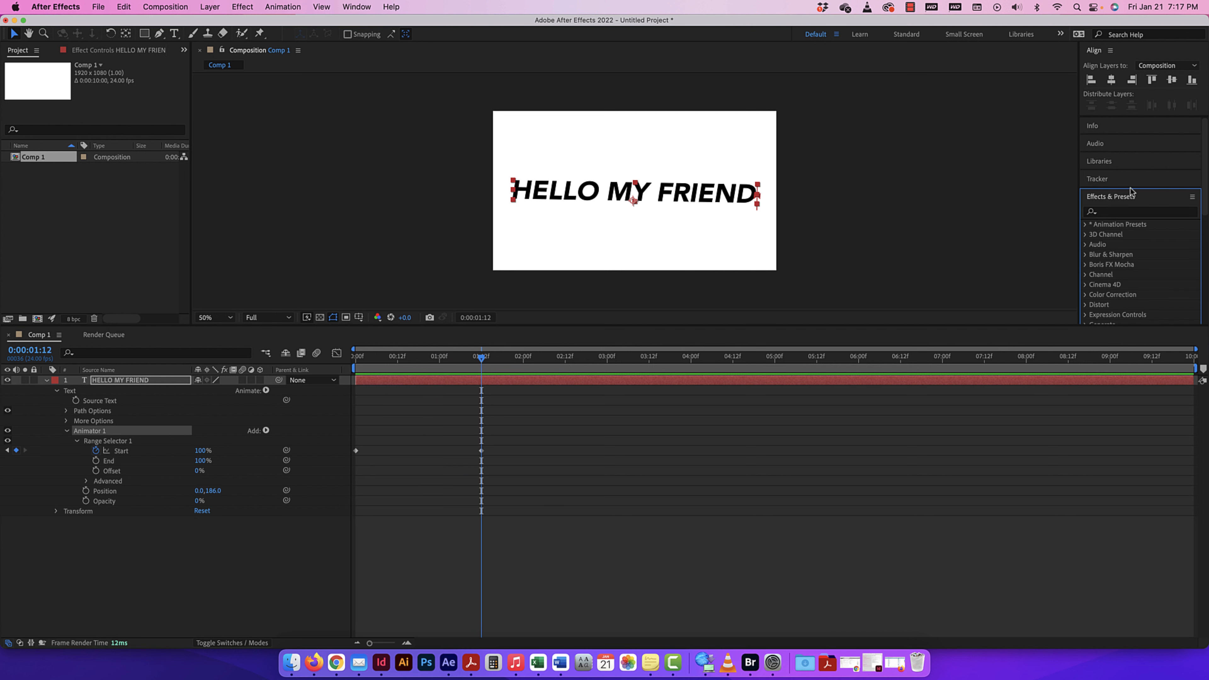
{"action": "left_click_drag", "start_coordinate": [701, 327], "coordinate": [701, 413]}
Collapse and hide the HELLO MY FRIEND layer and add a new text layer reading "HELLO MY FREIND"
{"action": "left_click", "coordinate": [46, 466]}
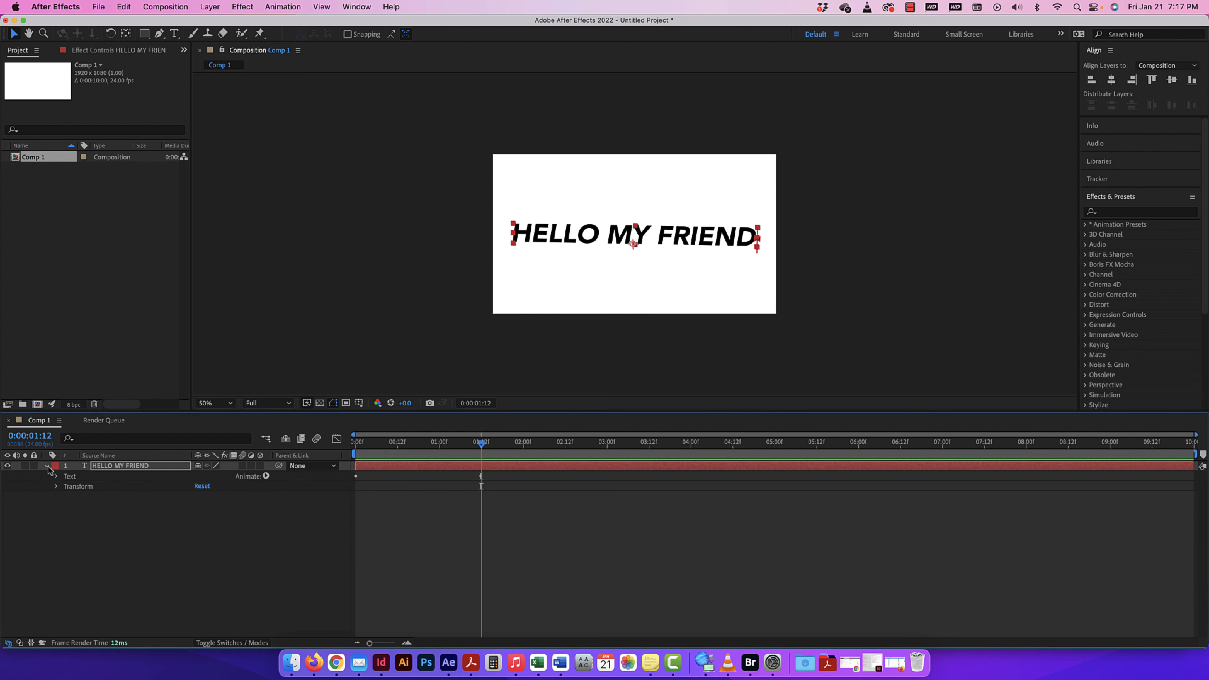
{"action": "left_click", "coordinate": [6, 467]}
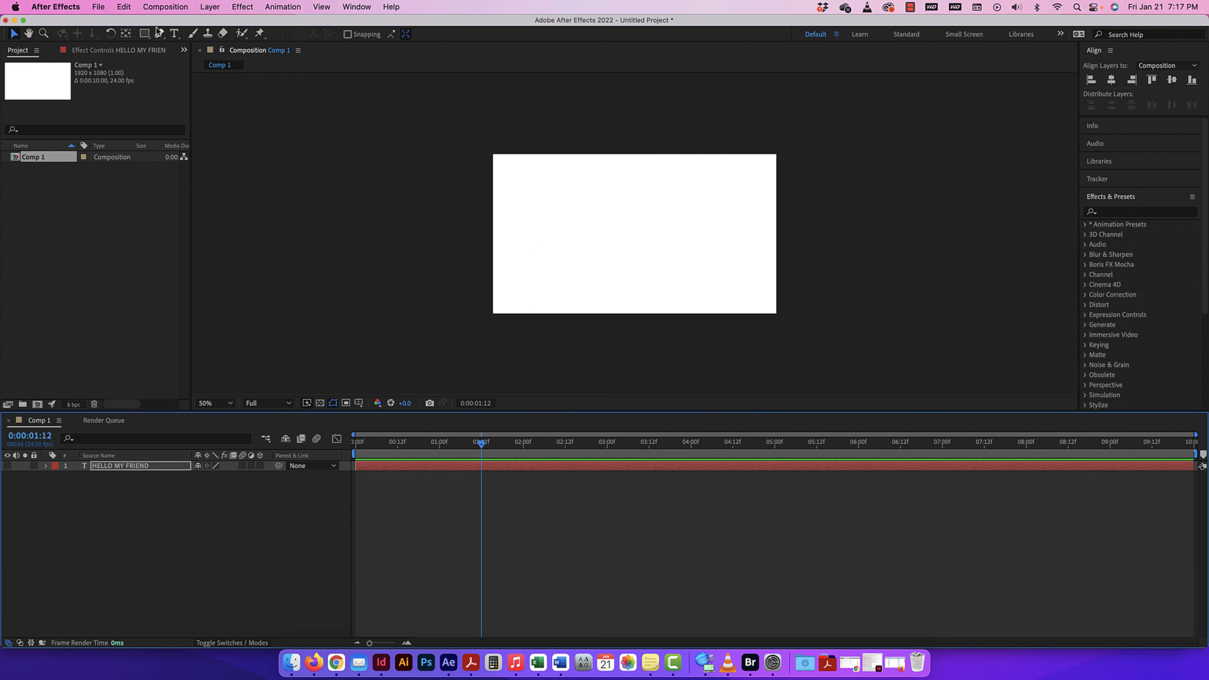
{"action": "left_click", "coordinate": [173, 34]}
{"action": "left_click", "coordinate": [591, 228]}
{"action": "type", "text": "HELLO"}
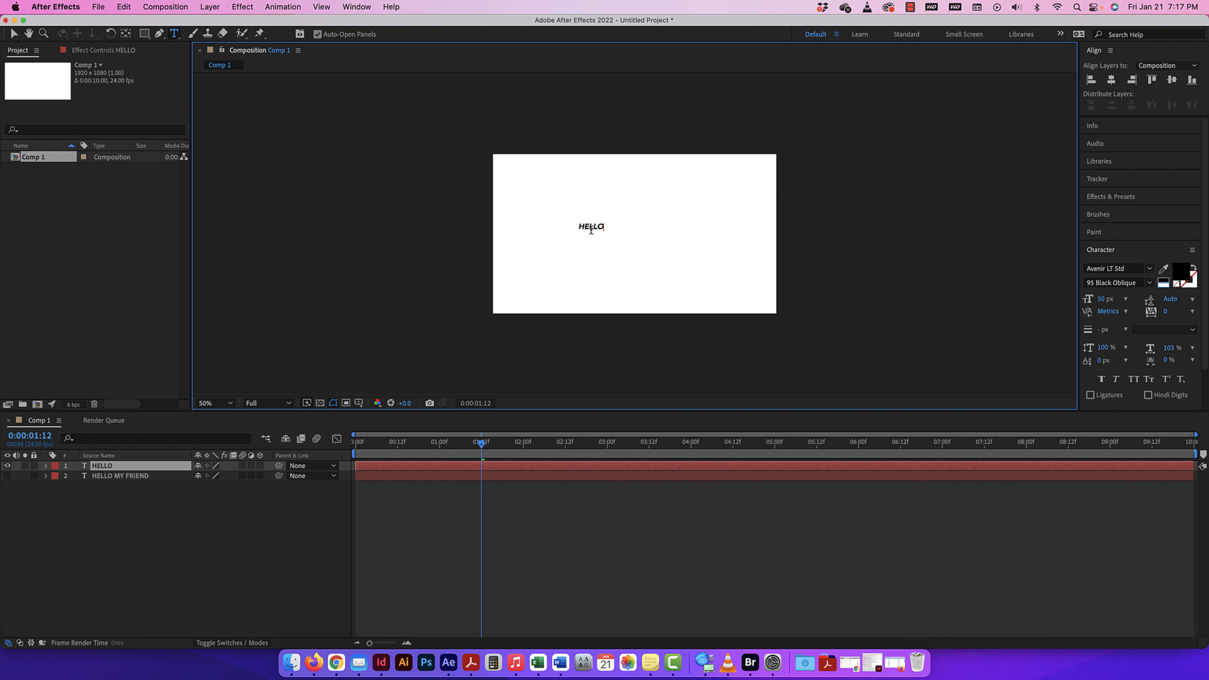
{"action": "type", "text": " MY FREIND"}
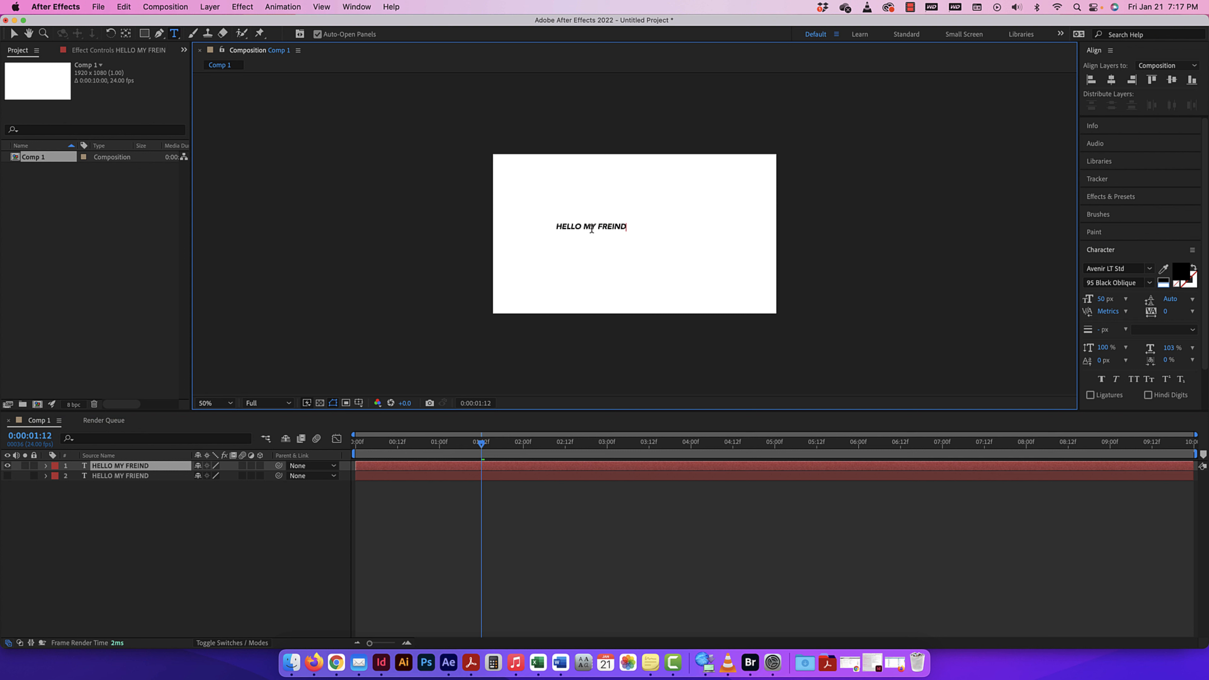
Scale up the new HELLO MY FREIND text until it spans most of the composition's width, and deselect it
{"action": "left_click", "coordinate": [14, 33]}
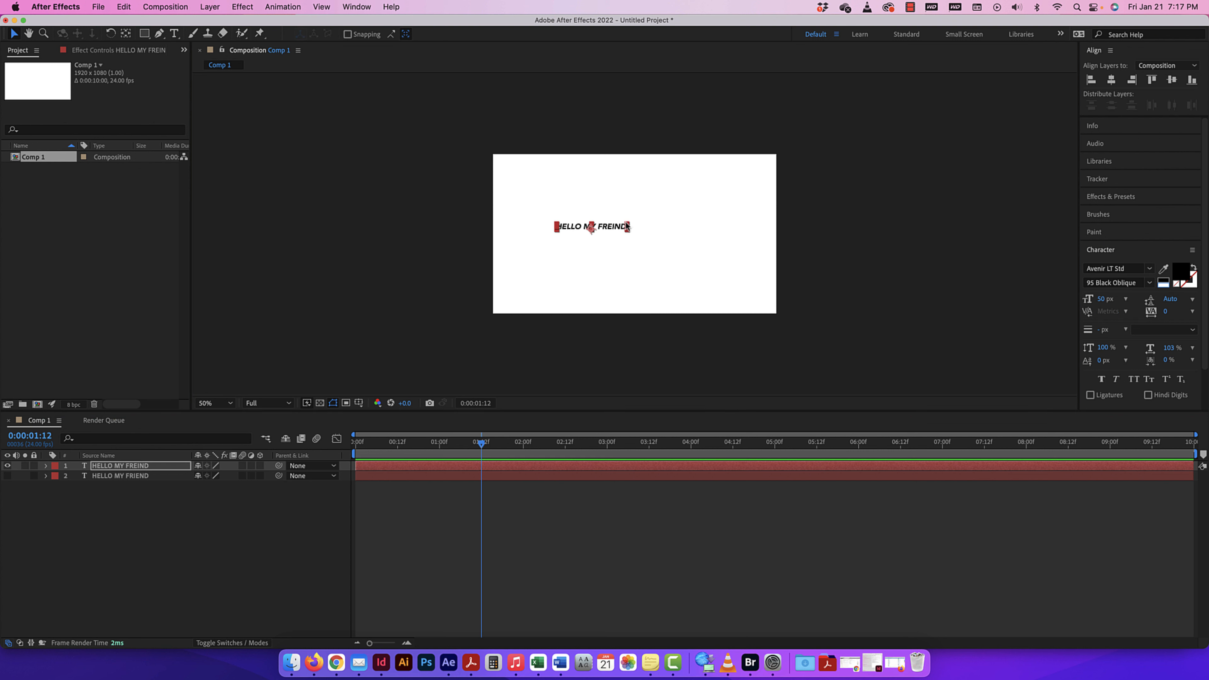
{"action": "left_click_drag", "start_coordinate": [627, 226], "coordinate": [703, 233]}
{"action": "left_click", "coordinate": [820, 206]}
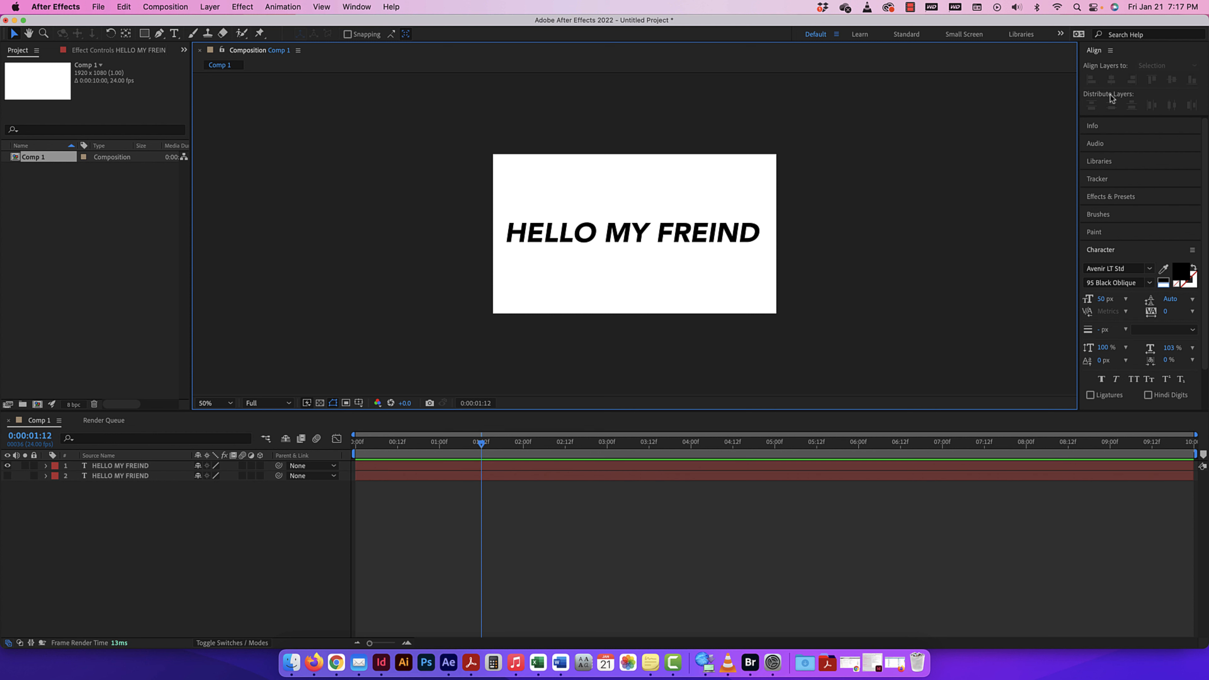
Look through the Effects & Presets categories, including Animation Presets, and compare them with the Effect menu's categories
{"action": "left_click", "coordinate": [1105, 196]}
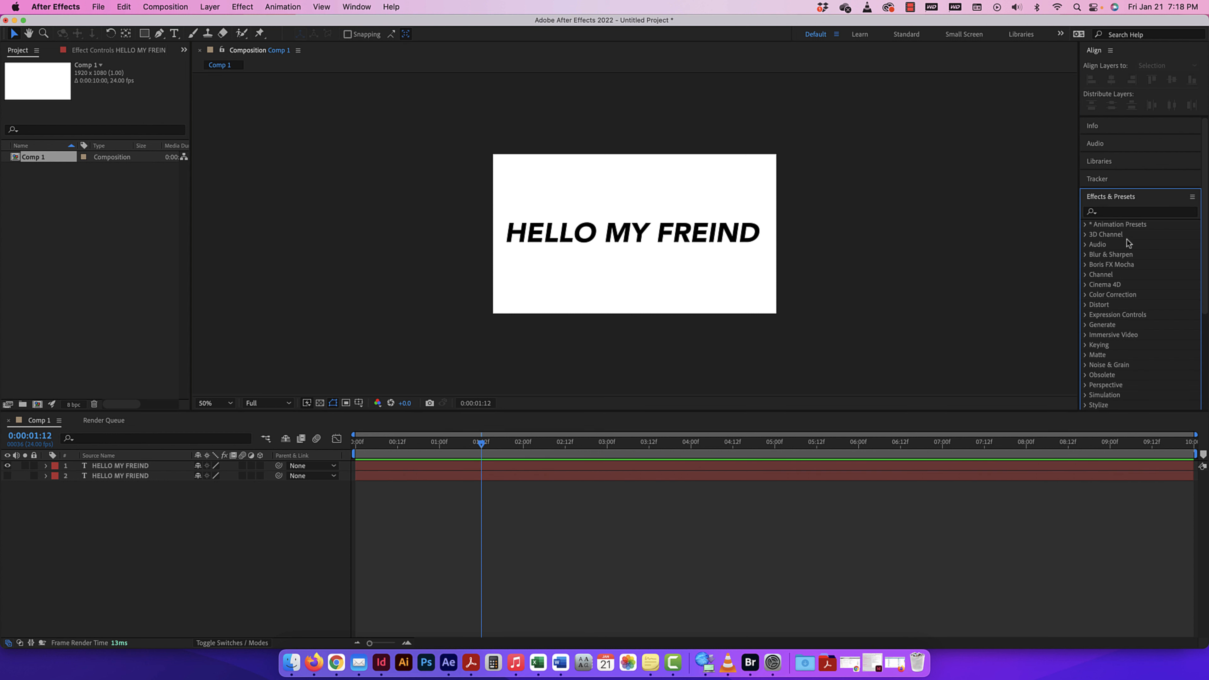
{"action": "left_click", "coordinate": [1085, 225]}
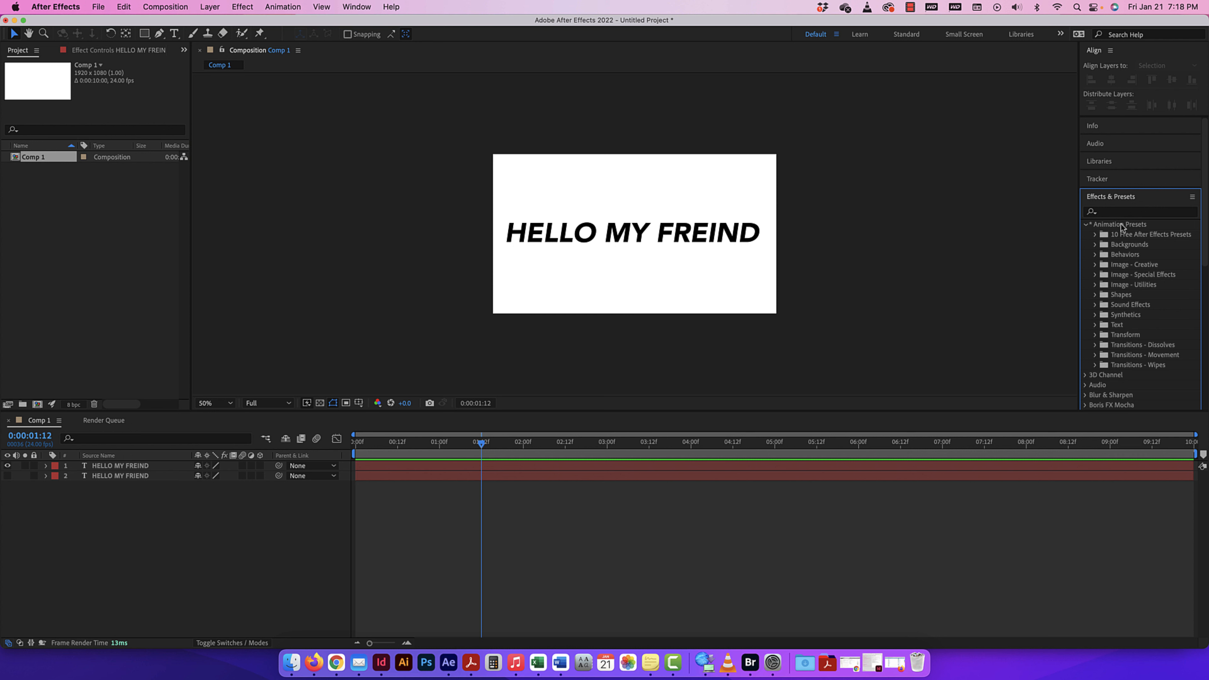
{"action": "left_click", "coordinate": [244, 7]}
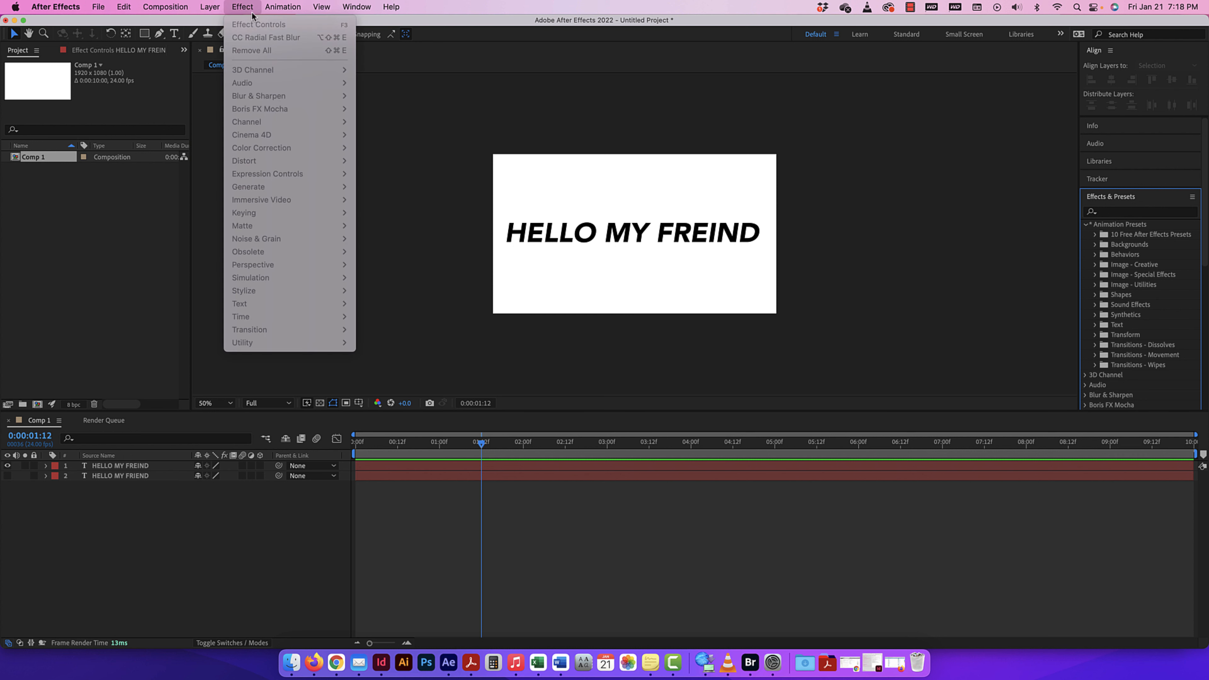
{"action": "left_click", "coordinate": [1090, 227]}
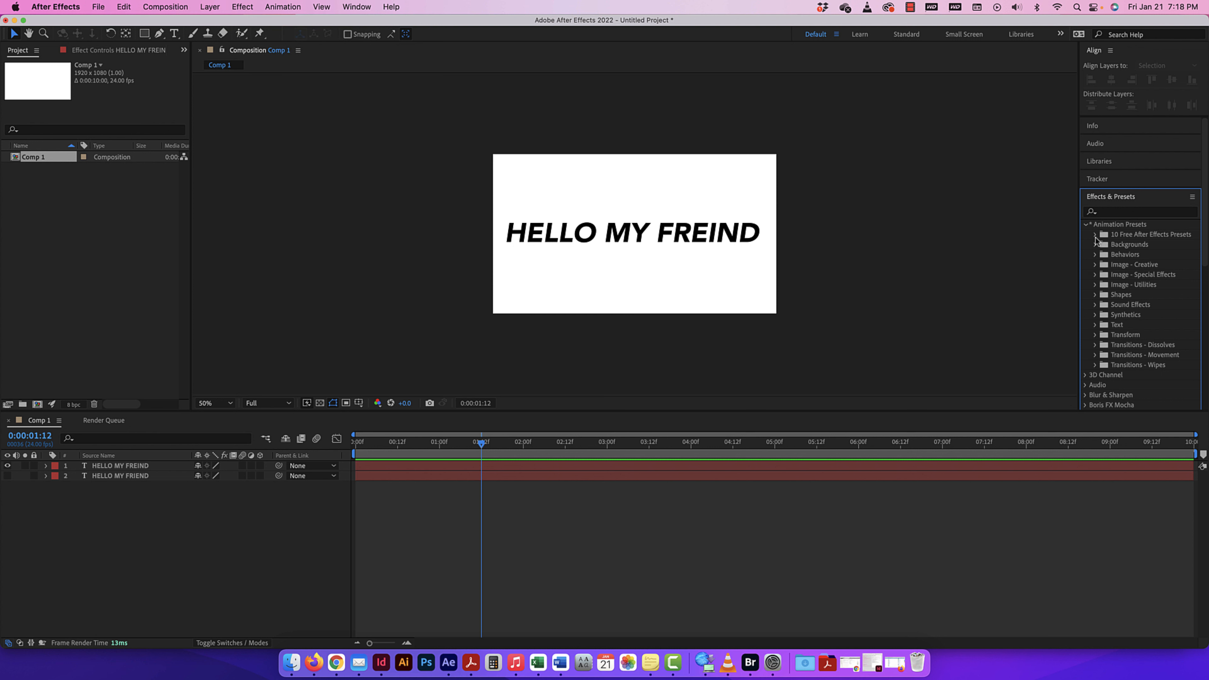
{"action": "left_click", "coordinate": [1087, 226]}
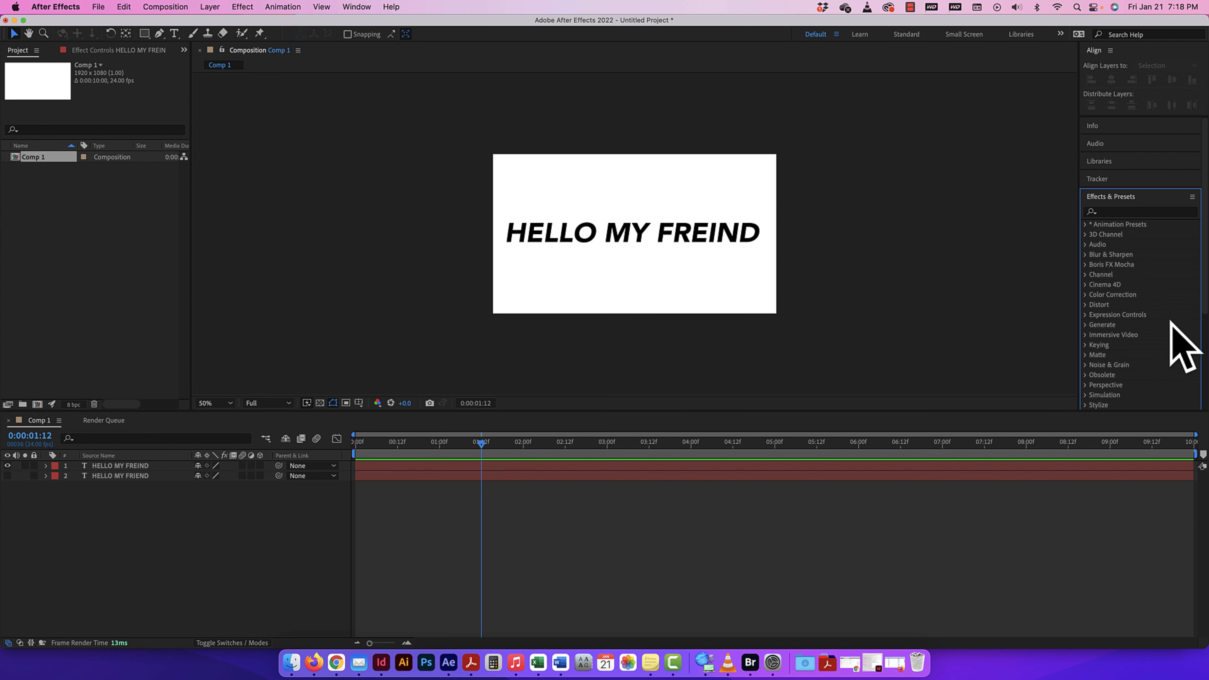
{"action": "scroll", "coordinate": [1180, 346], "scroll_direction": "down", "scroll_amount": 3}
{"action": "scroll", "coordinate": [1170, 329], "scroll_direction": "up", "scroll_amount": 3}
{"action": "left_click", "coordinate": [241, 6]}
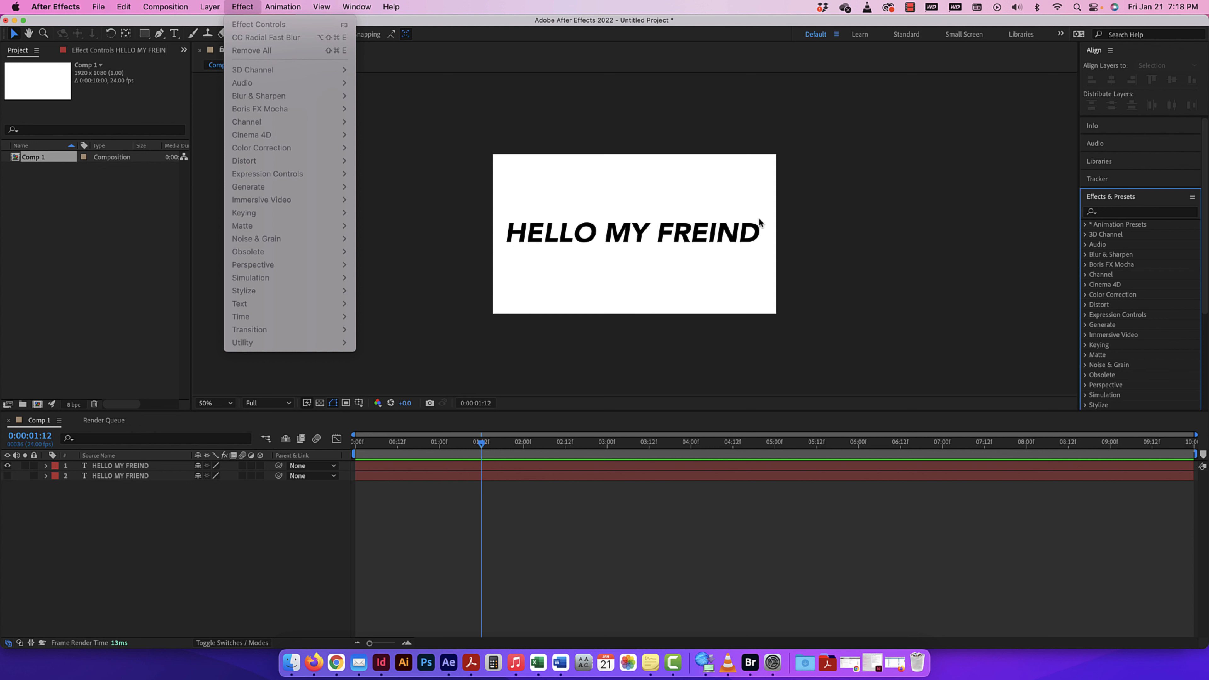
{"action": "left_click", "coordinate": [728, 89]}
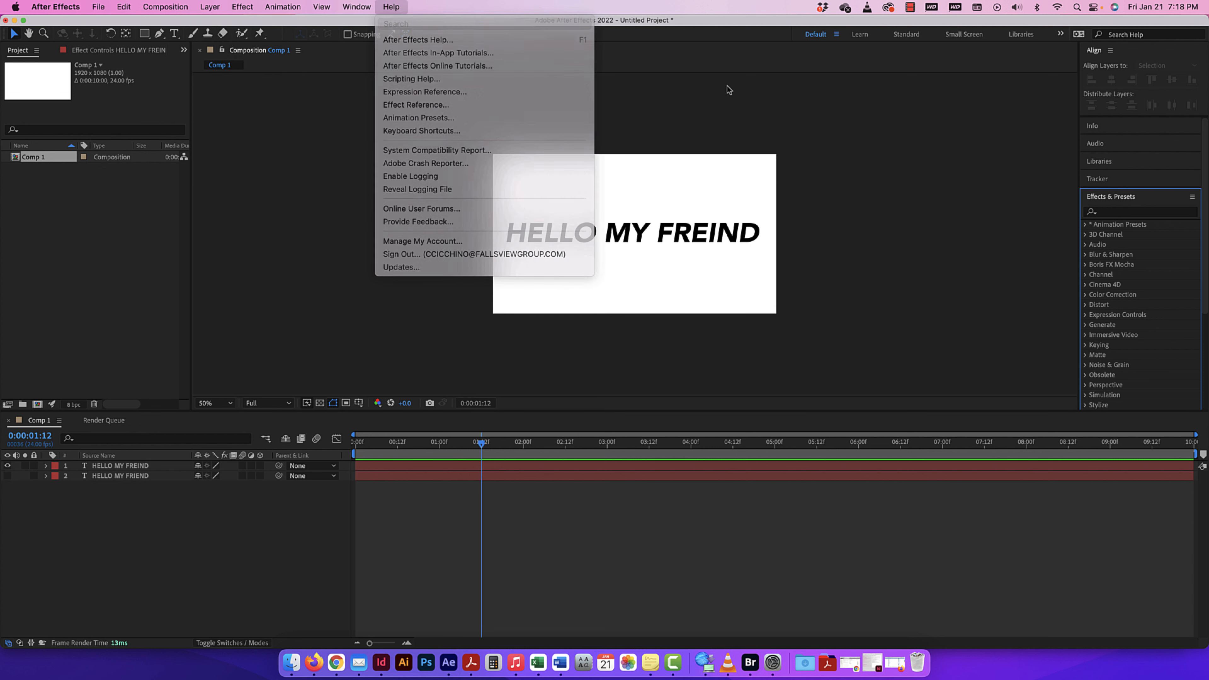
Expand the Text folder of the Animation Presets and look through its Animate In presets
{"action": "left_click", "coordinate": [1085, 224]}
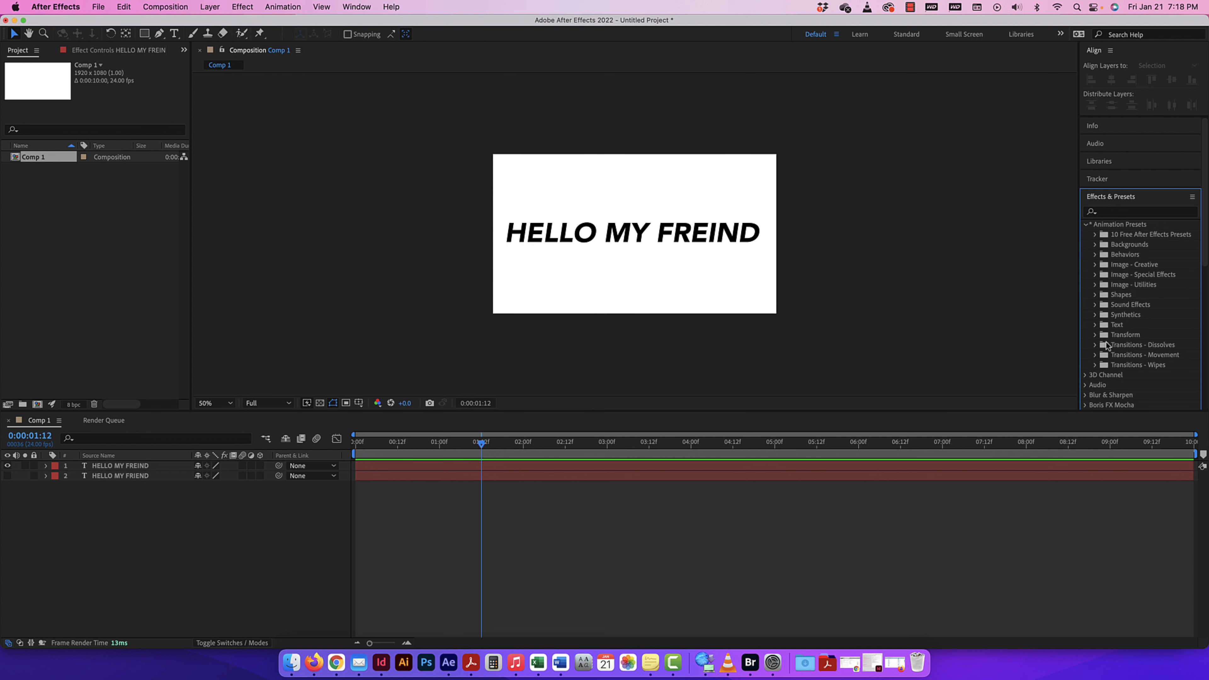
{"action": "left_click", "coordinate": [1095, 325]}
{"action": "scroll", "coordinate": [1131, 346], "scroll_direction": "down", "scroll_amount": 3}
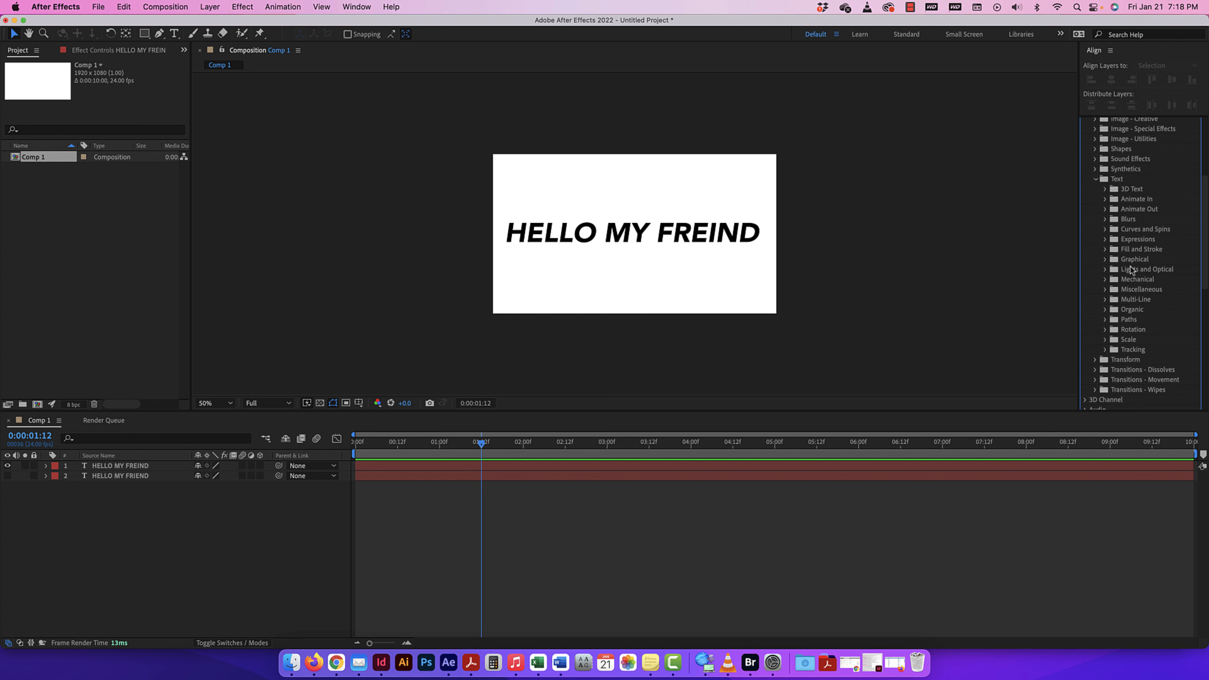
{"action": "left_click", "coordinate": [1105, 199]}
{"action": "scroll", "coordinate": [1102, 309], "scroll_direction": "down", "scroll_amount": 5}
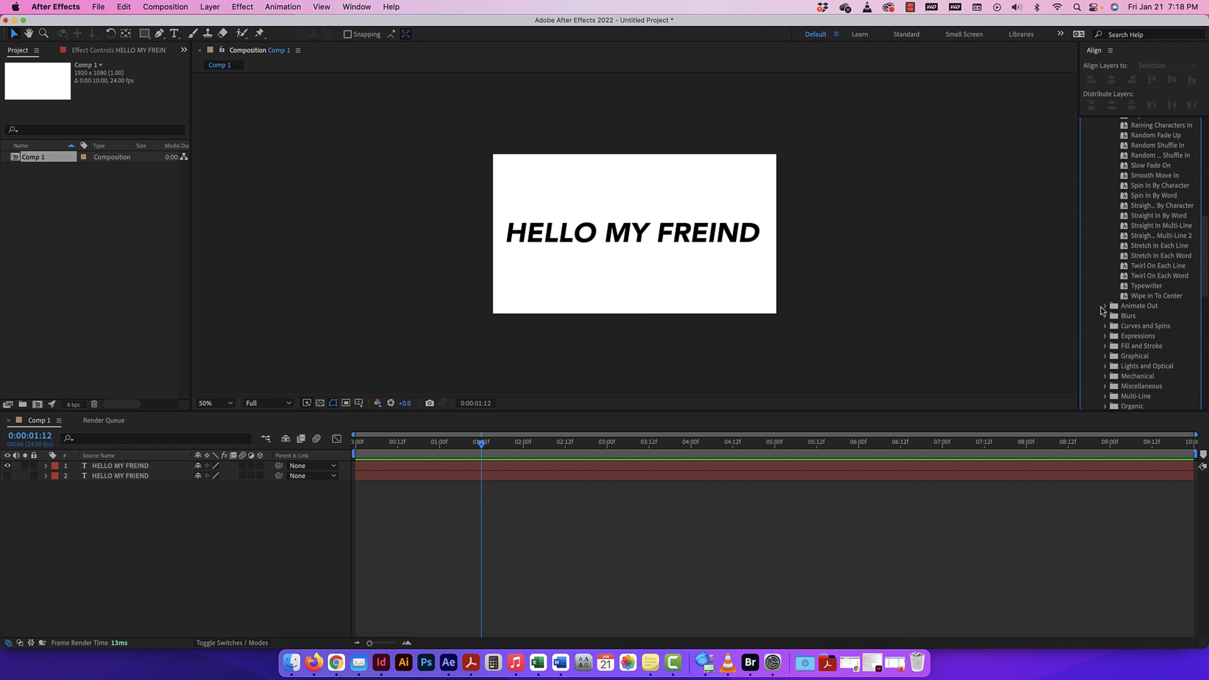
{"action": "scroll", "coordinate": [1102, 310], "scroll_direction": "up", "scroll_amount": 6}
Correct the misspelled word in the visible text layer so it reads "HELLO MY FRIEND", and return to the Selection tool
{"action": "left_click", "coordinate": [143, 466]}
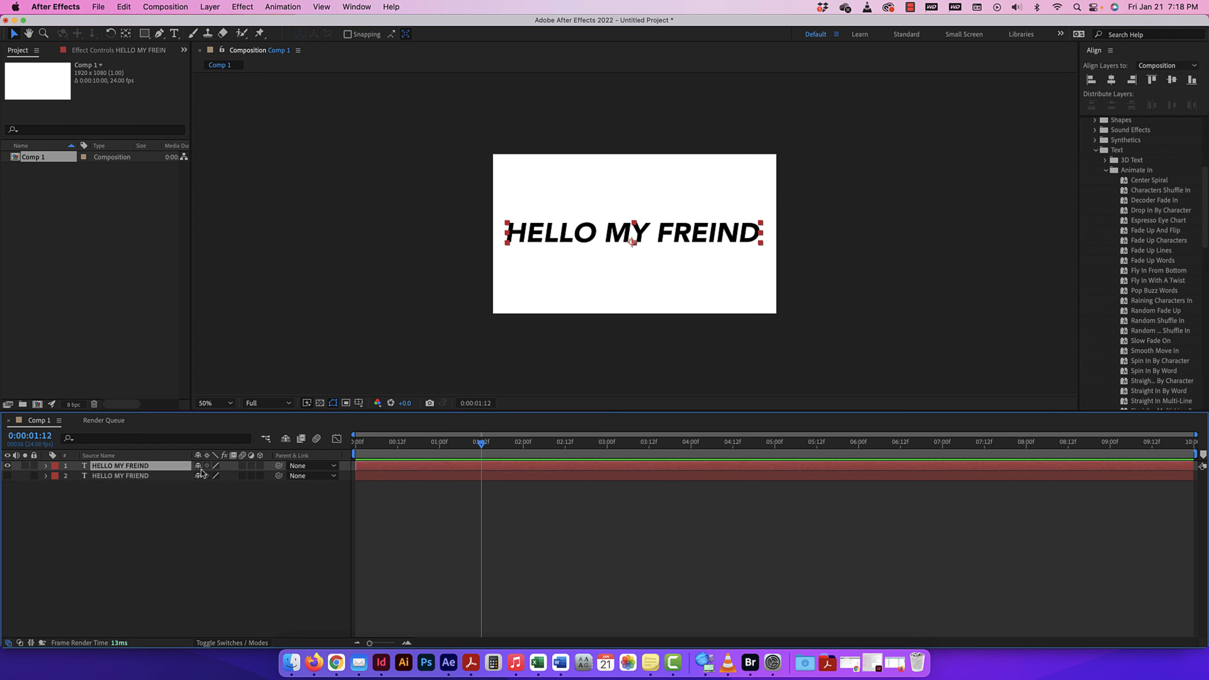
{"action": "double_click", "coordinate": [705, 241]}
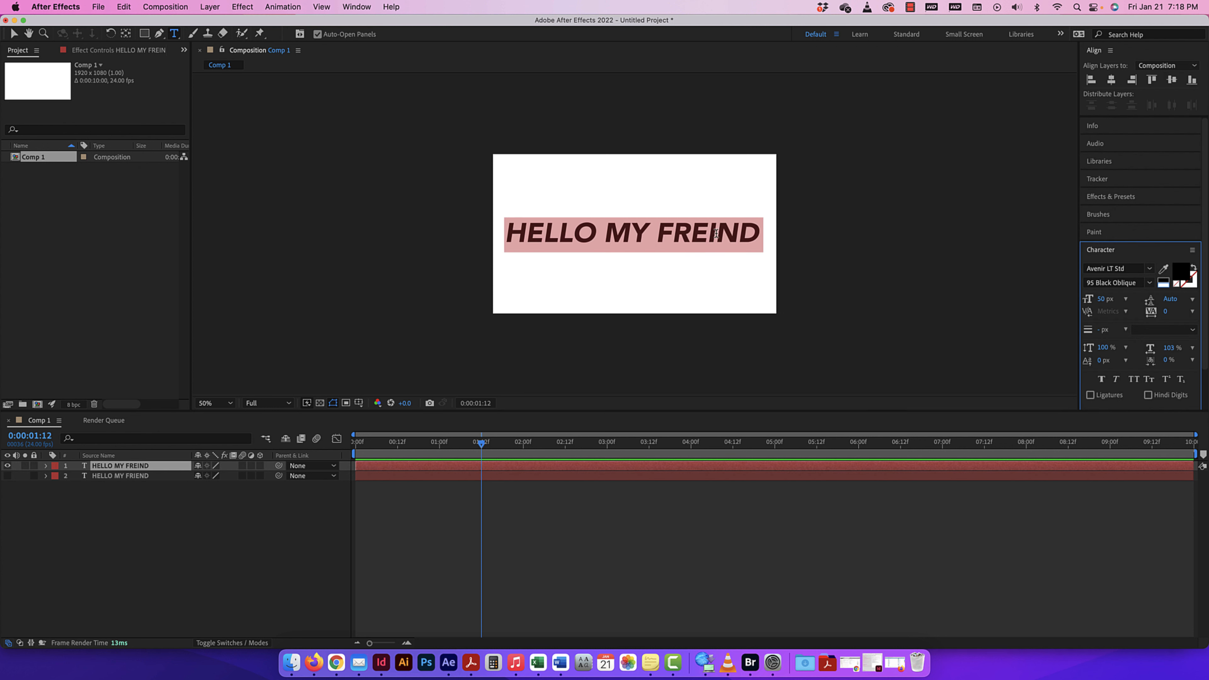
{"action": "left_click", "coordinate": [716, 233]}
{"action": "key", "text": "BackSpace"}
{"action": "key", "text": "BackSpace"}
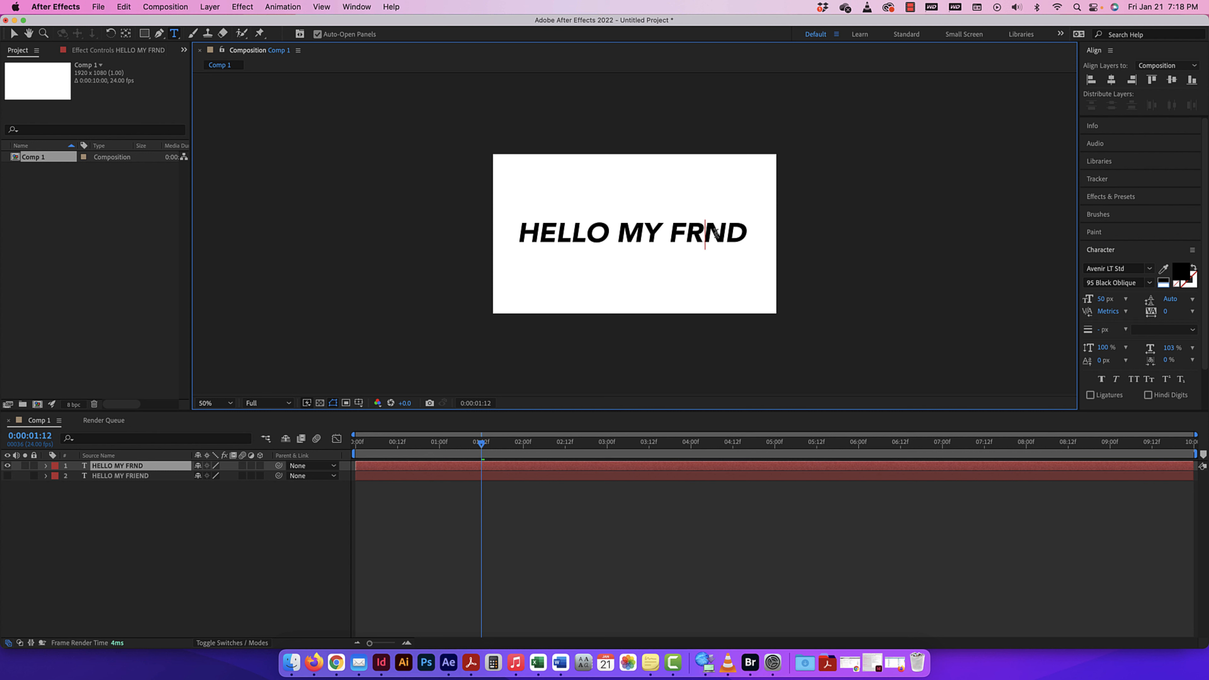
{"action": "type", "text": "ie"}
{"action": "key", "text": "BackSpace"}
{"action": "key", "text": "BackSpace"}
{"action": "type", "text": "I"}
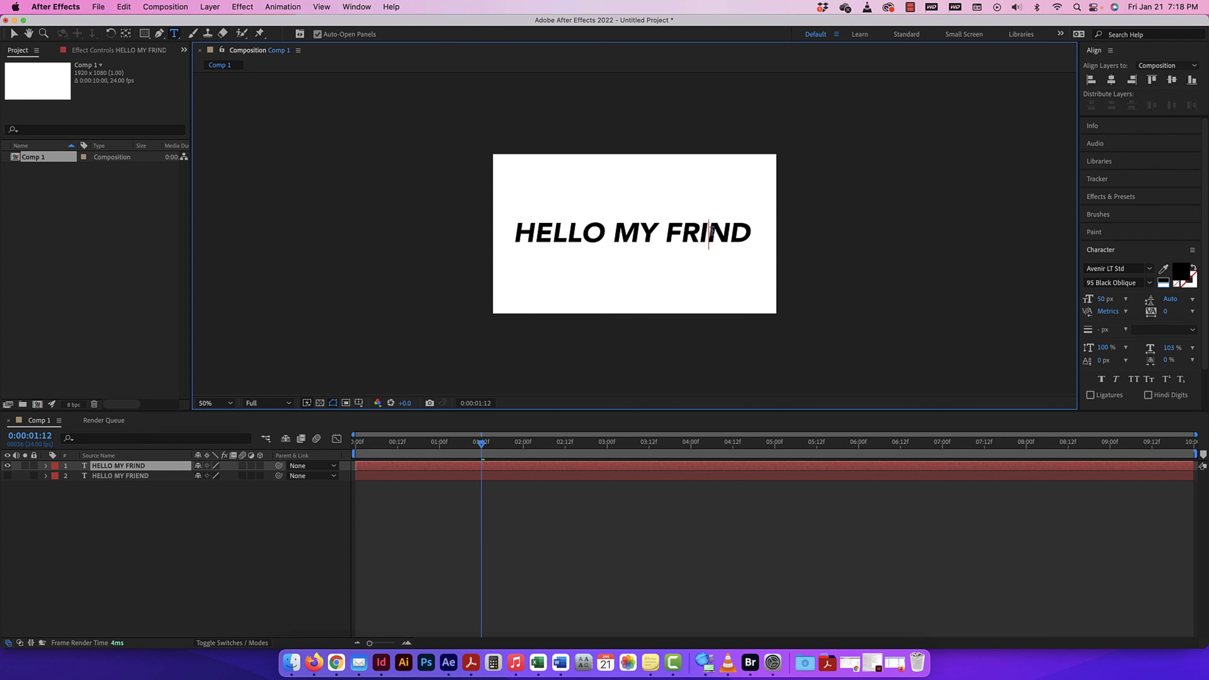
{"action": "type", "text": "E"}
{"action": "scroll", "coordinate": [1062, 246], "scroll_direction": "up", "scroll_amount": 2}
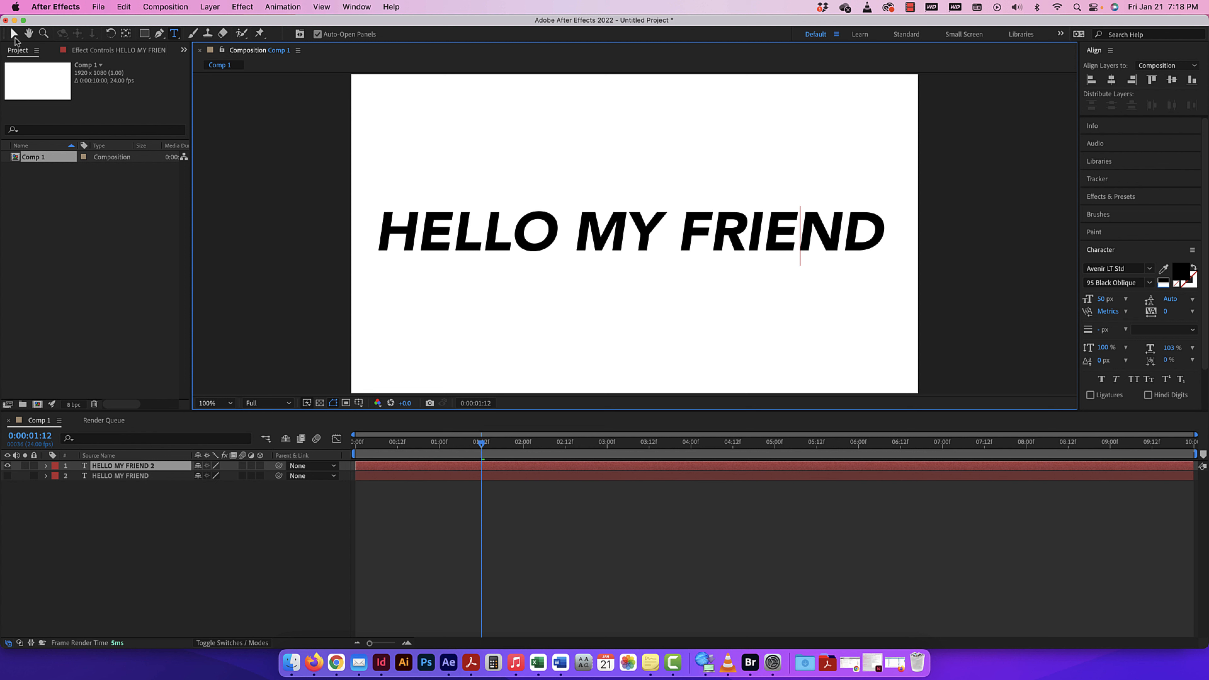
{"action": "left_click", "coordinate": [14, 33]}
{"action": "scroll", "coordinate": [351, 278], "scroll_direction": "down", "scroll_amount": 2}
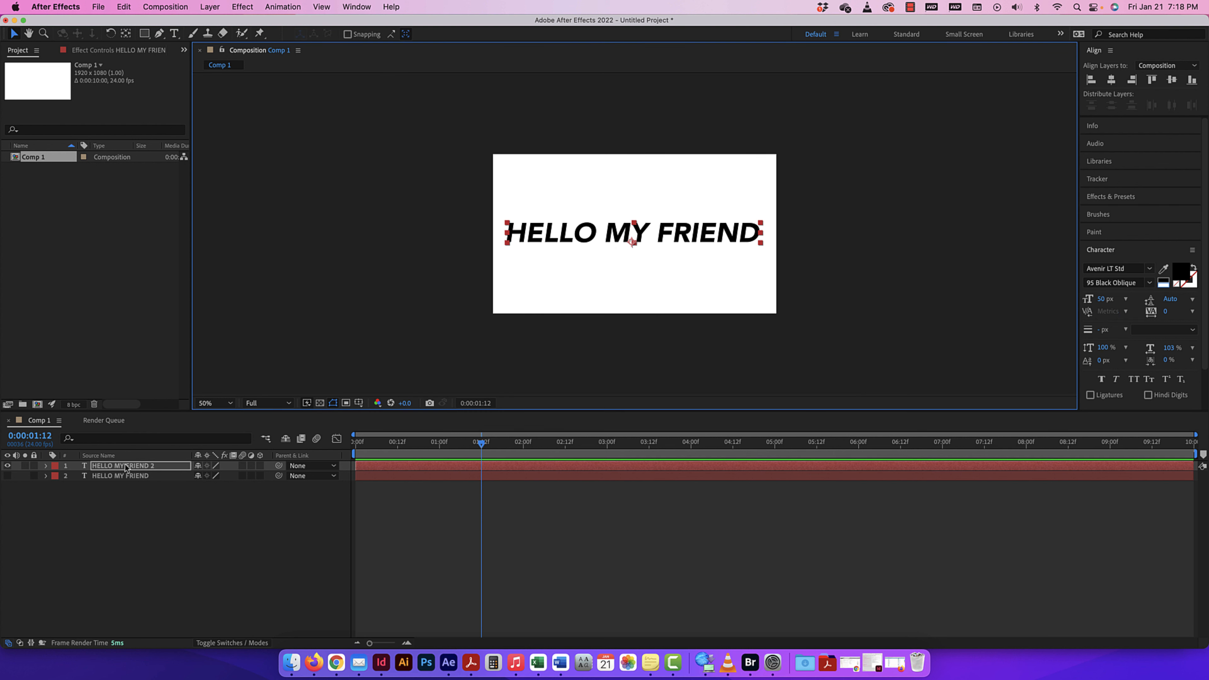
Apply the Fade Up And Flip preset from Animate In to the HELLO MY FRIEND 2 layer and preview it from 0:00
{"action": "left_click", "coordinate": [1104, 197]}
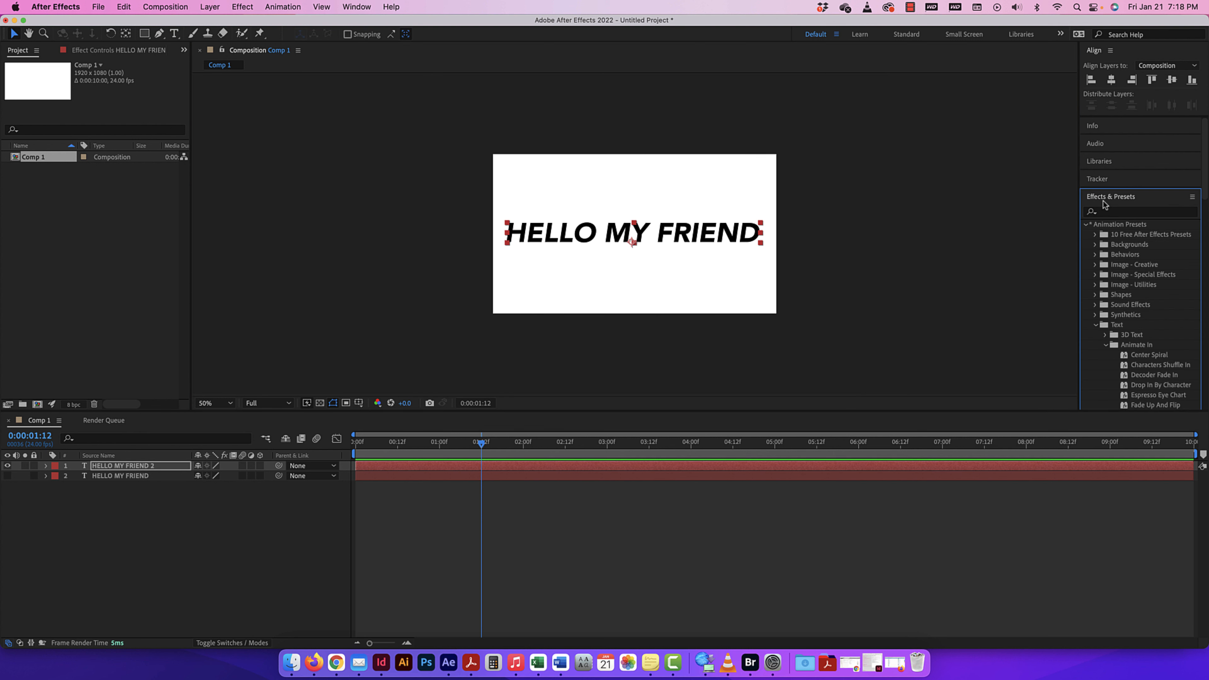
{"action": "scroll", "coordinate": [1135, 321], "scroll_direction": "down", "scroll_amount": 5}
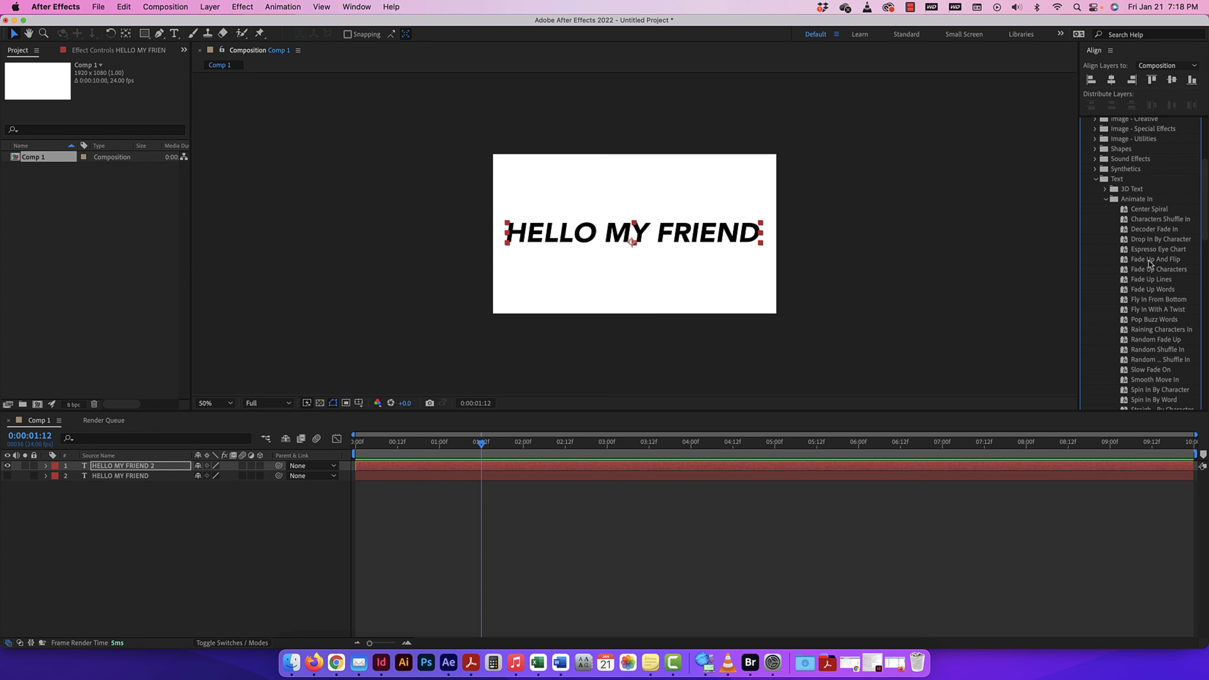
{"action": "double_click", "coordinate": [1124, 260]}
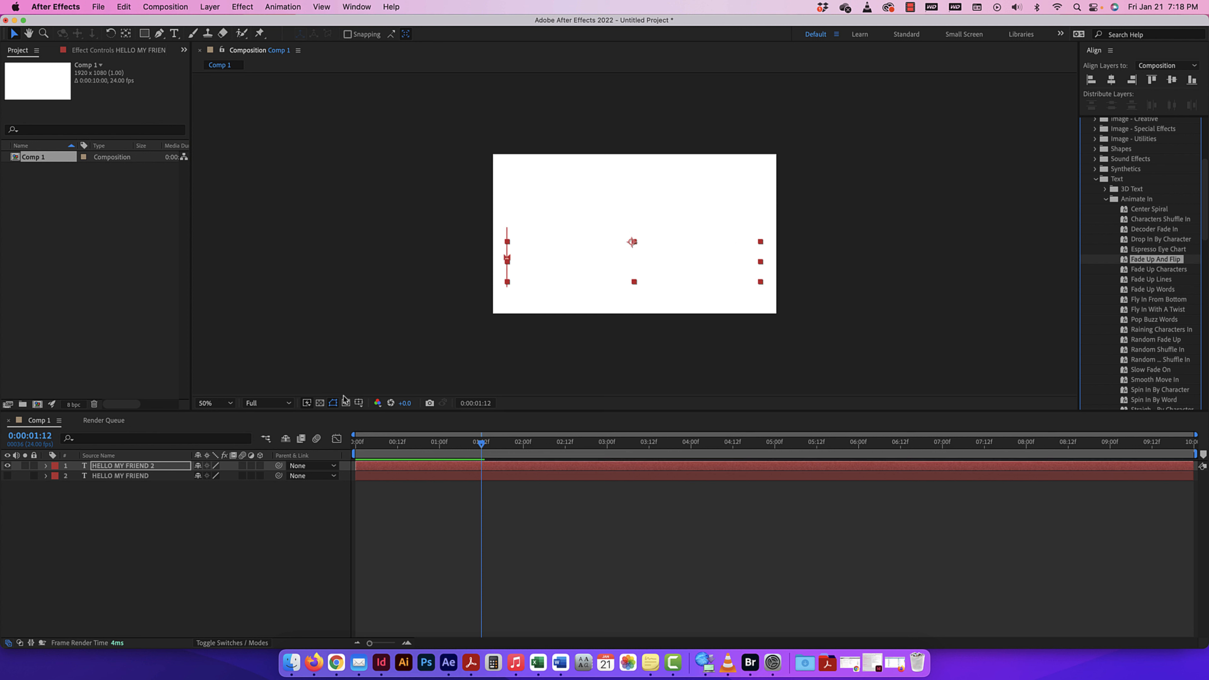
{"action": "left_click_drag", "start_coordinate": [482, 443], "coordinate": [356, 443]}
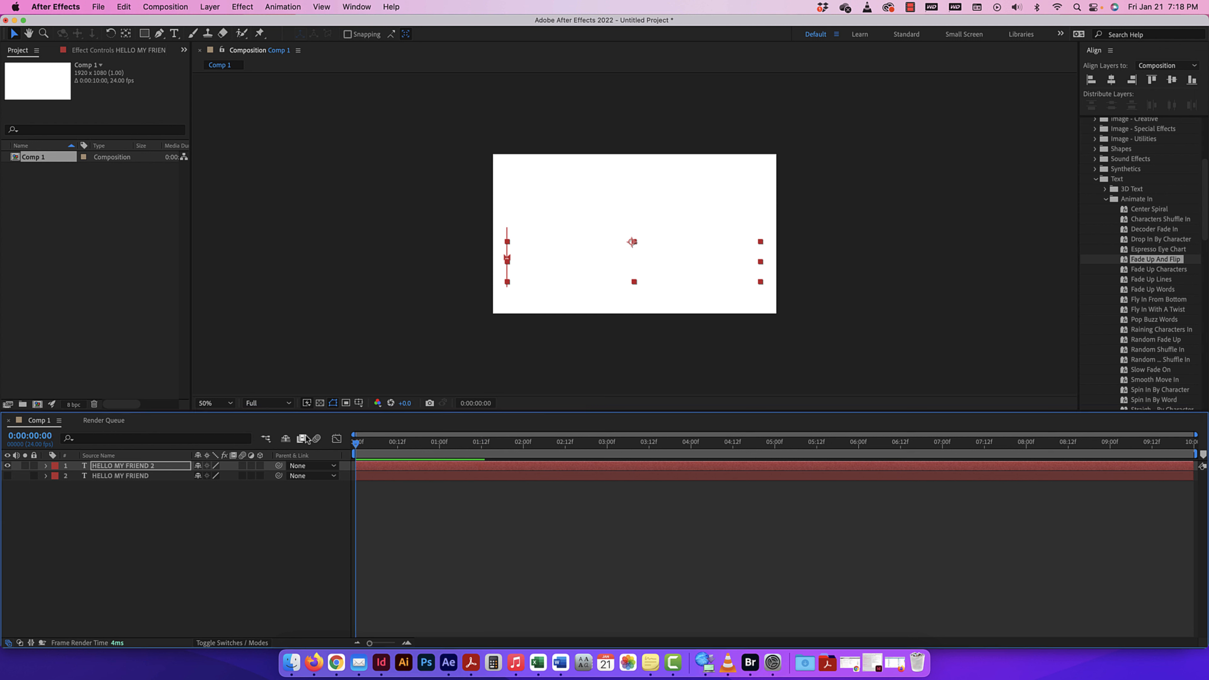
{"action": "key", "text": "space"}
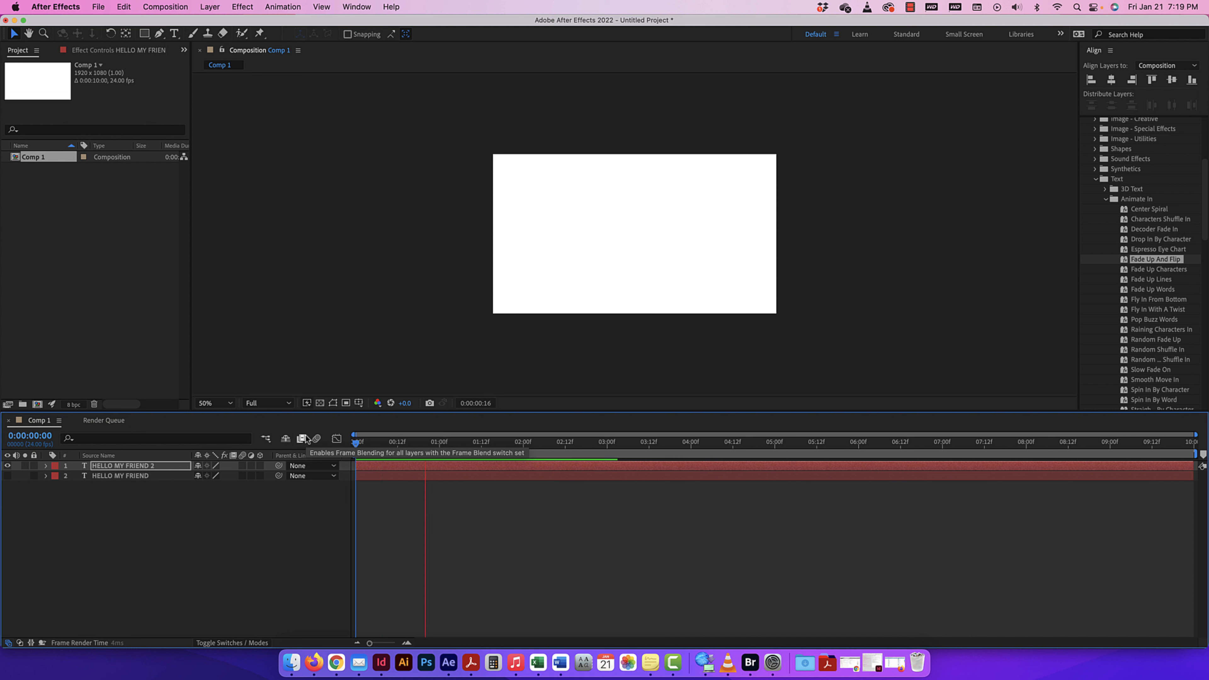
{"action": "key", "text": "space"}
Move the Range Selector 1 Offset keyframes of HELLO MY FRIEND 2 to 0:00 and 2:00, and preview the animation
{"action": "left_click", "coordinate": [46, 466]}
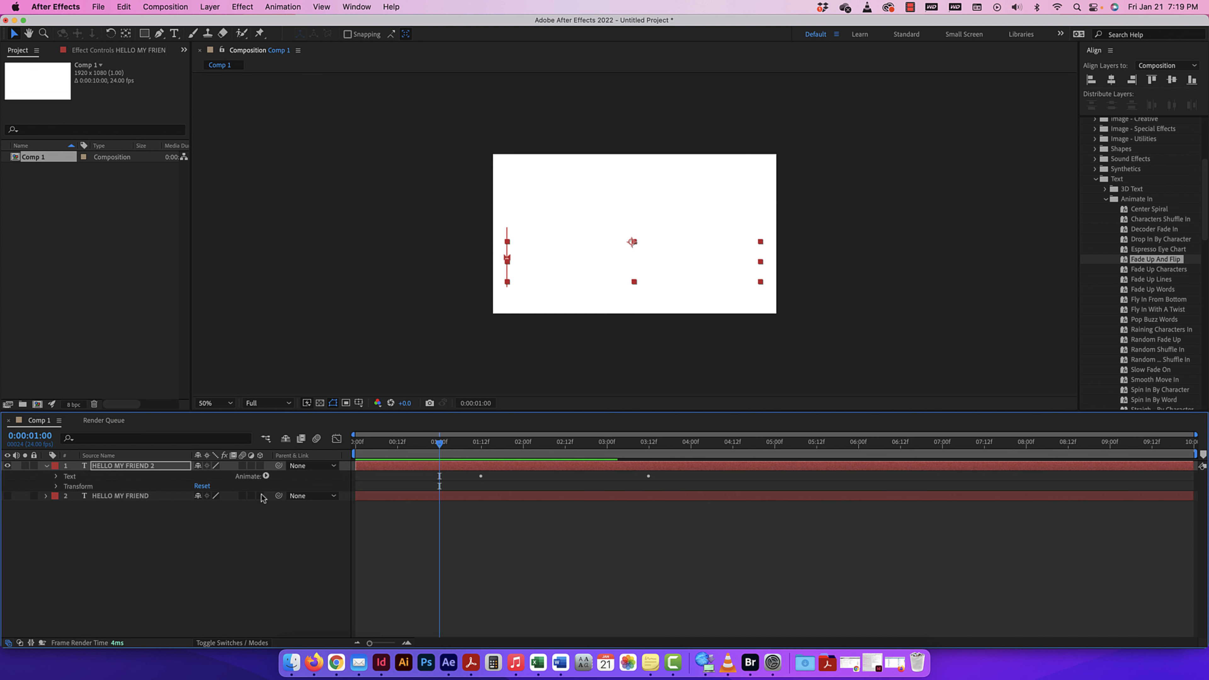
{"action": "left_click", "coordinate": [56, 476]}
{"action": "left_click", "coordinate": [67, 516]}
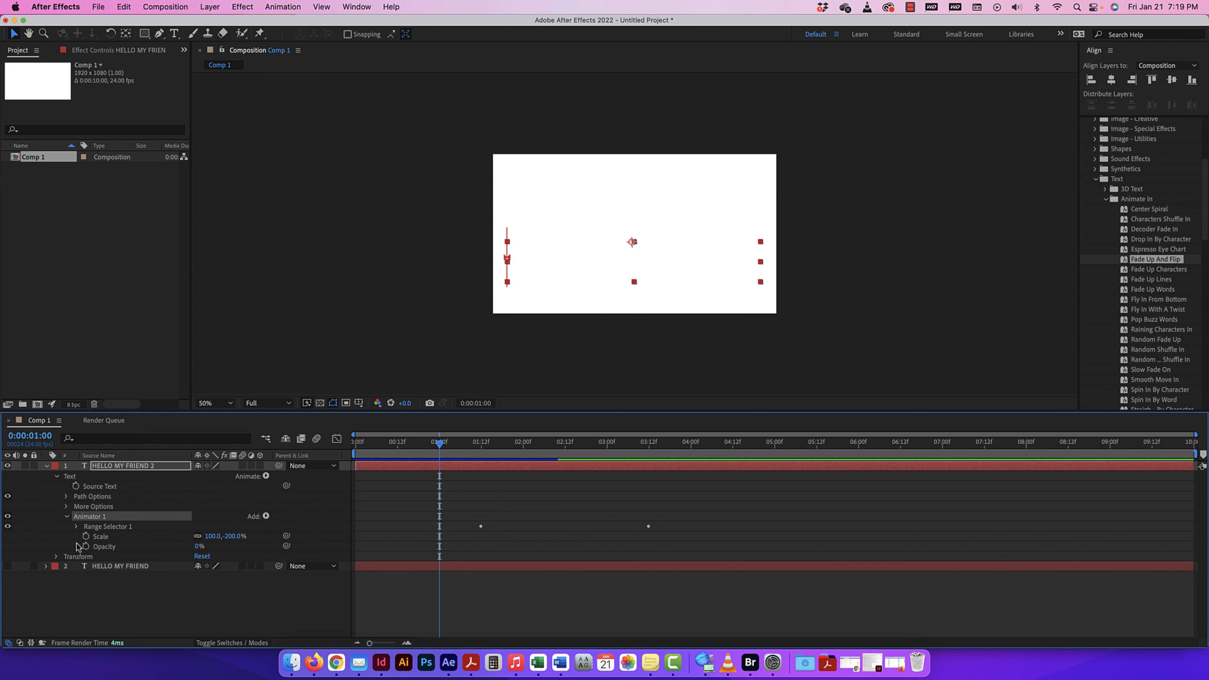
{"action": "left_click", "coordinate": [76, 527]}
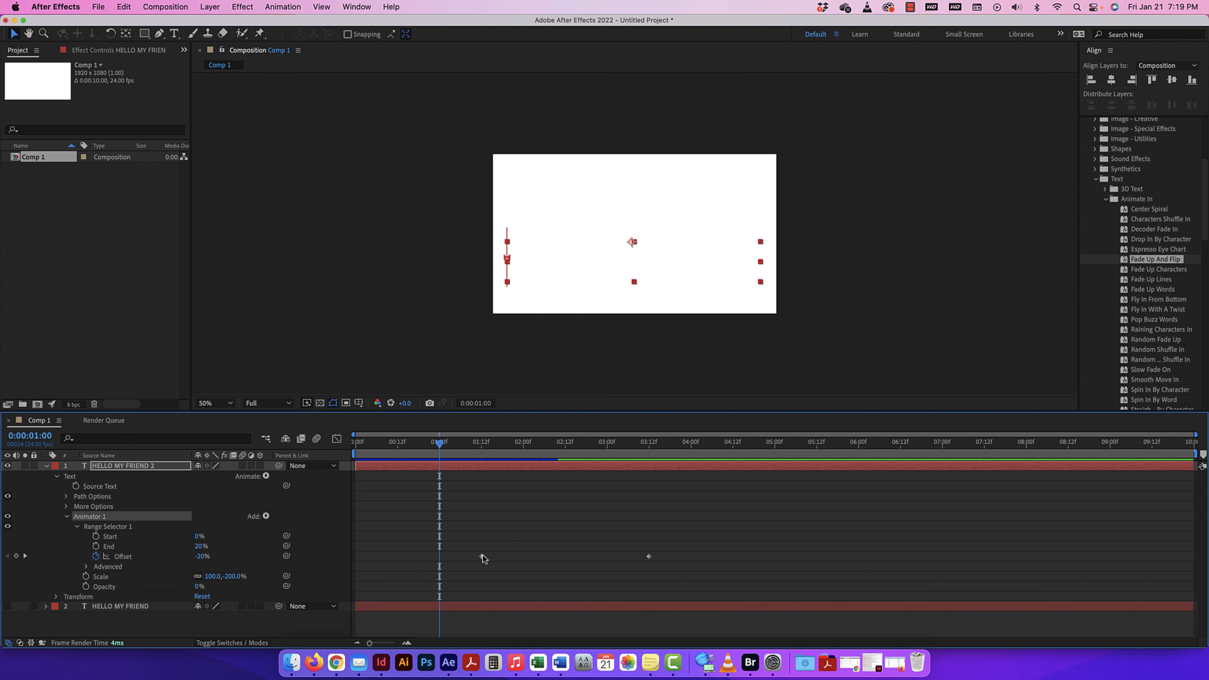
{"action": "left_click_drag", "start_coordinate": [472, 550], "coordinate": [521, 558]}
{"action": "left_click_drag", "start_coordinate": [440, 443], "coordinate": [288, 445]}
{"action": "key", "text": "space"}
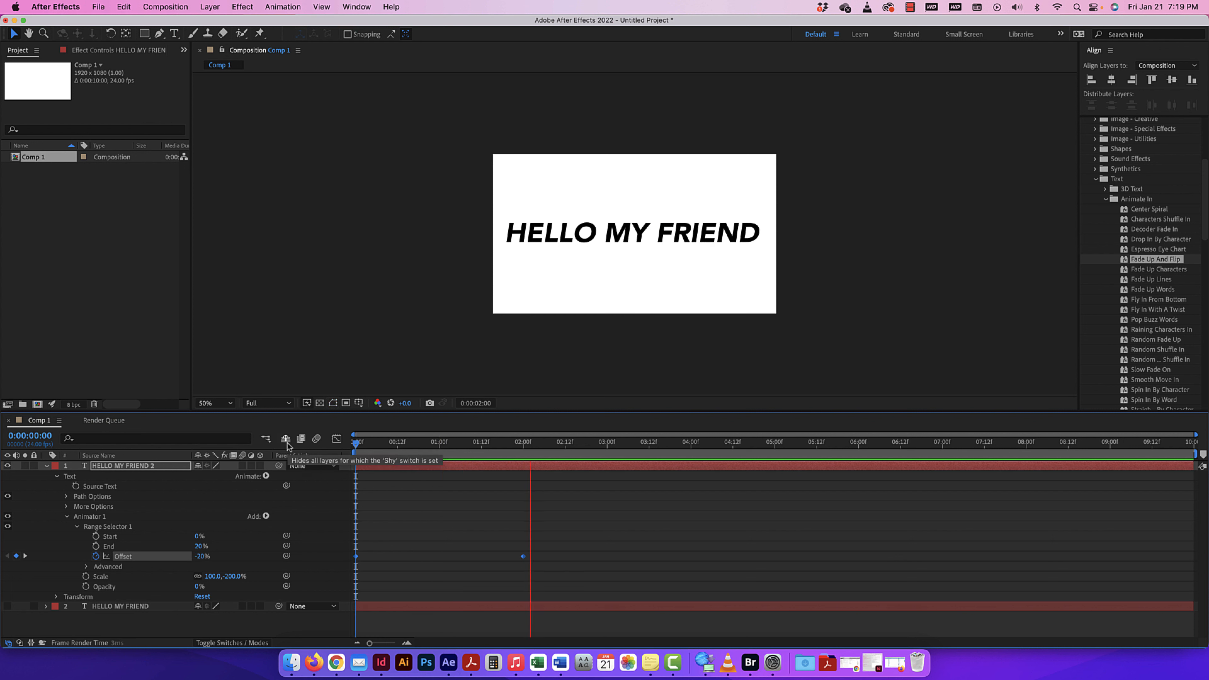
{"action": "key", "text": "space"}
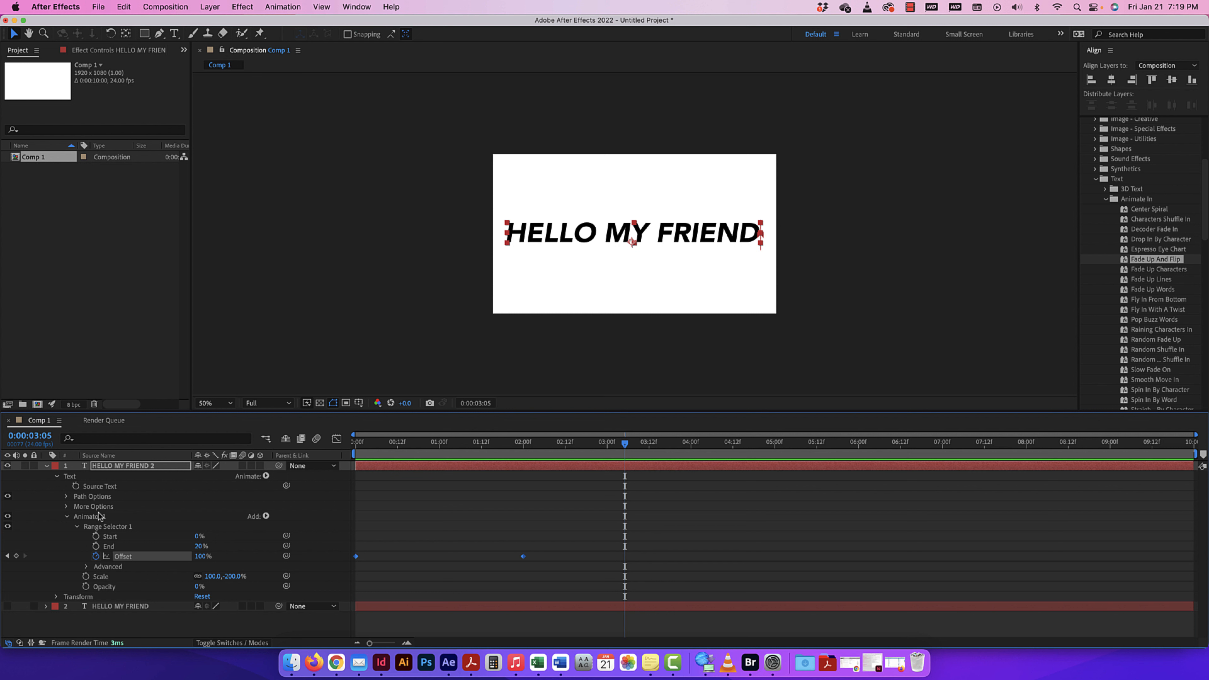
Collapse Animator 1 of HELLO MY FRIEND 2 and the Text folder of the Animation Presets
{"action": "left_click", "coordinate": [67, 518]}
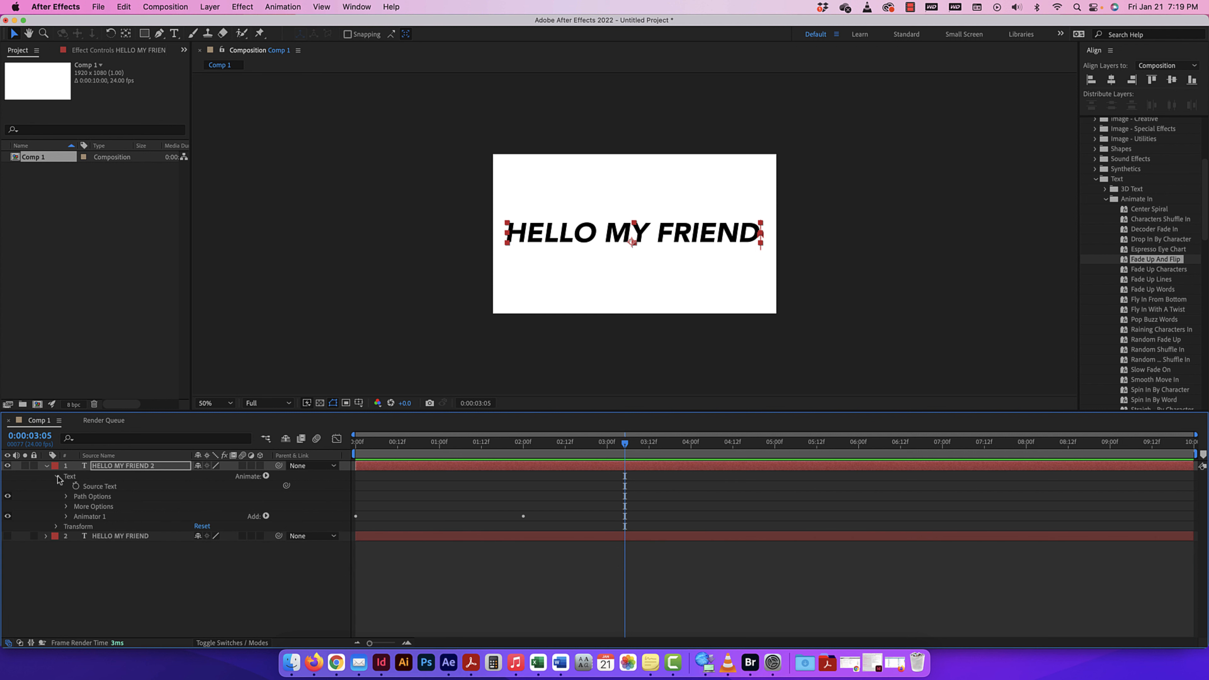
{"action": "scroll", "coordinate": [750, 420], "scroll_direction": "down", "scroll_amount": 1}
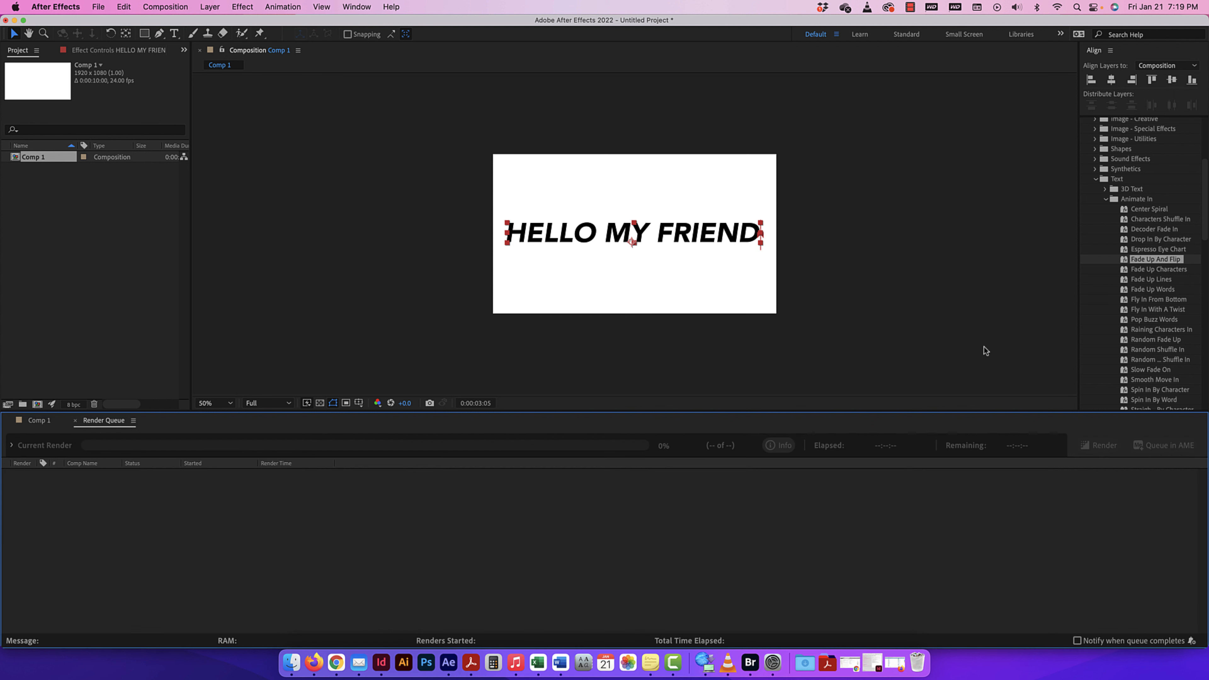
{"action": "left_click", "coordinate": [39, 421]}
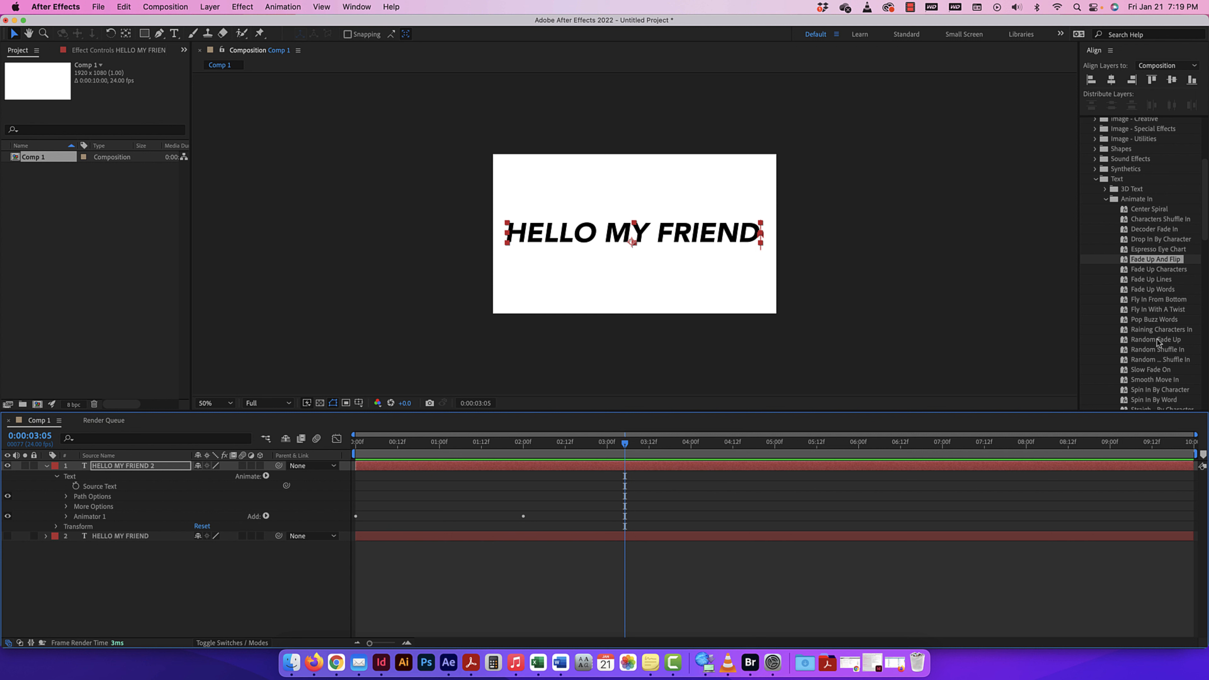
{"action": "left_click", "coordinate": [1096, 178]}
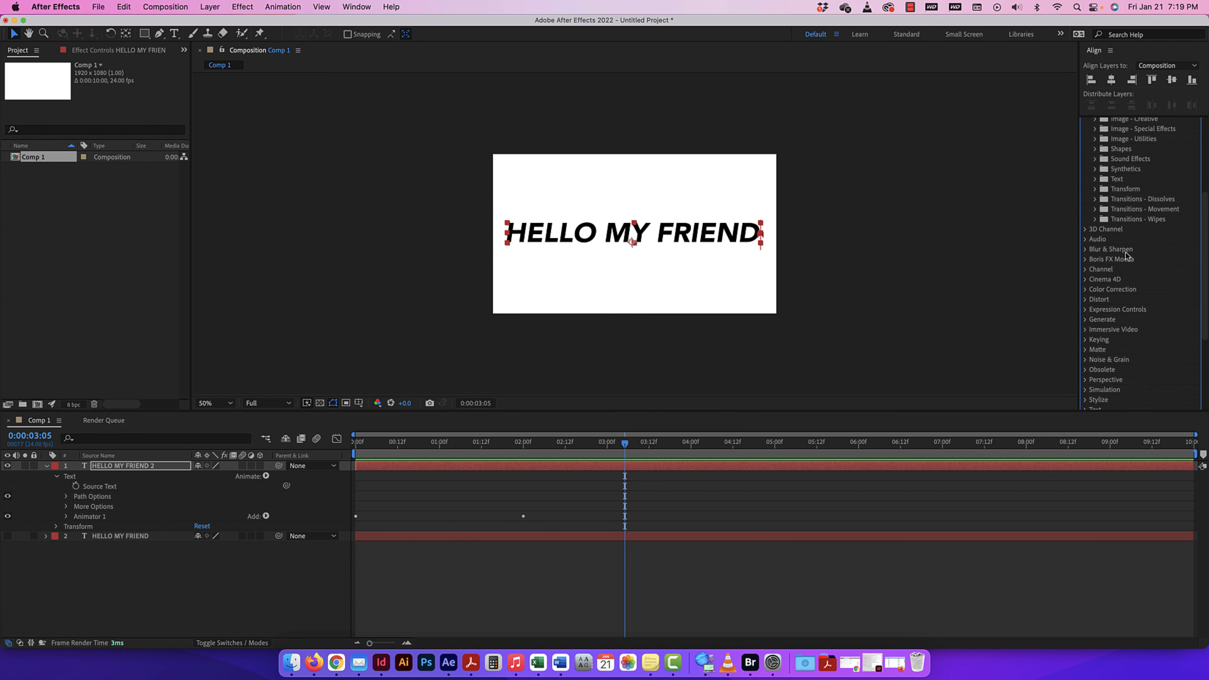
{"action": "scroll", "coordinate": [1124, 263], "scroll_direction": "up", "scroll_amount": 3}
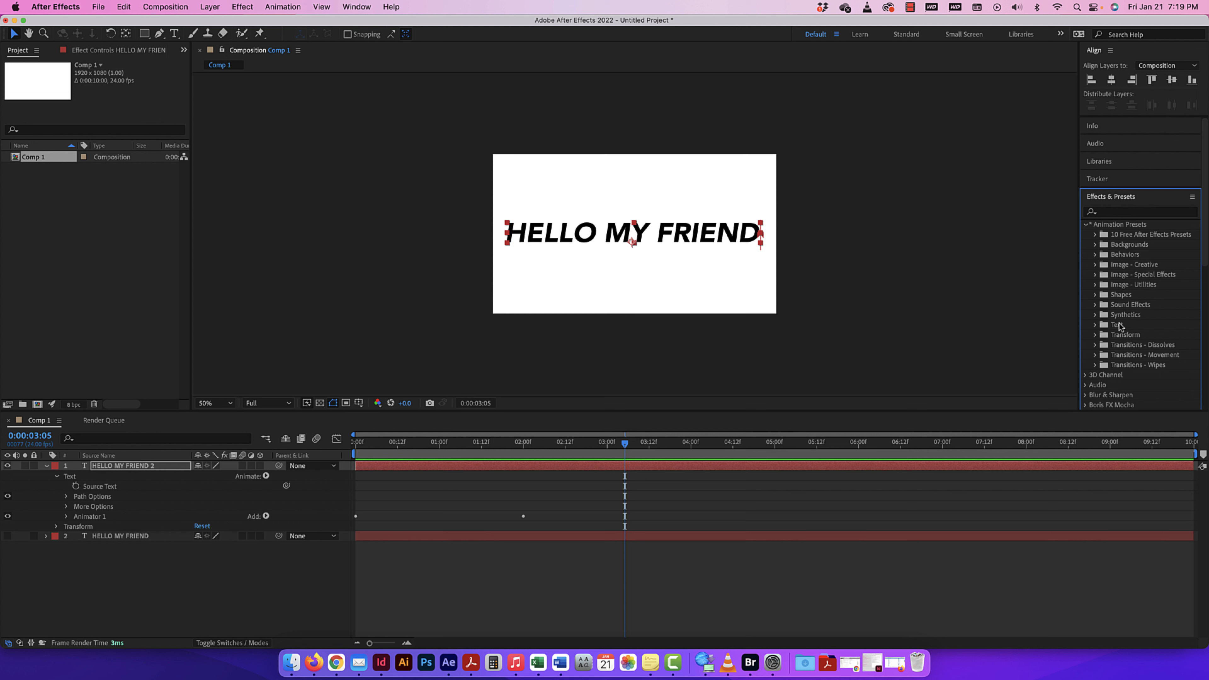
Collapse and hide the HELLO MY FRIEND 2 layer
{"action": "left_click", "coordinate": [115, 567]}
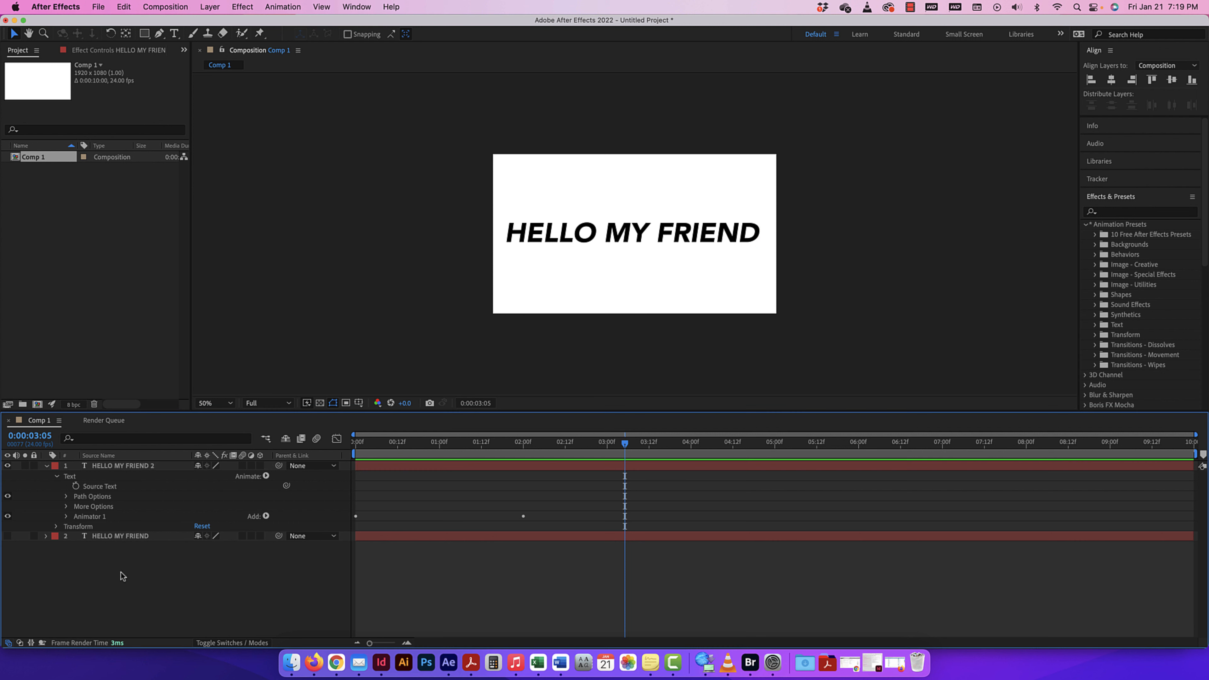
{"action": "left_click", "coordinate": [110, 467]}
{"action": "left_click", "coordinate": [46, 467]}
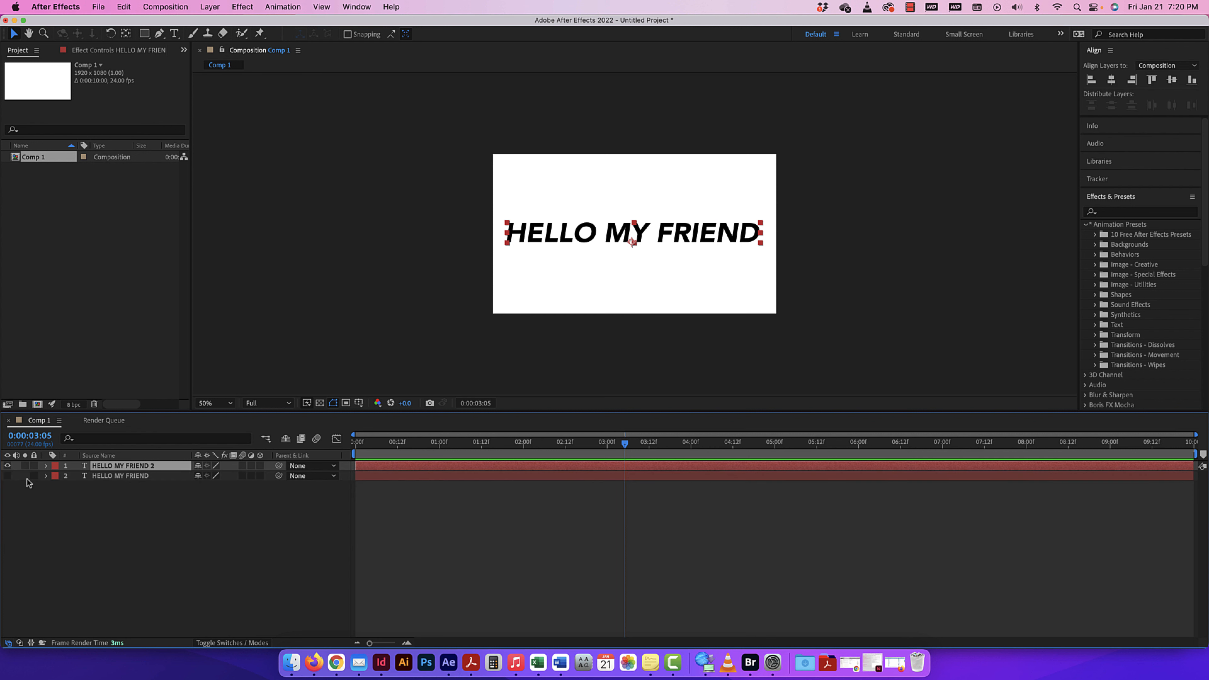
{"action": "left_click", "coordinate": [7, 466]}
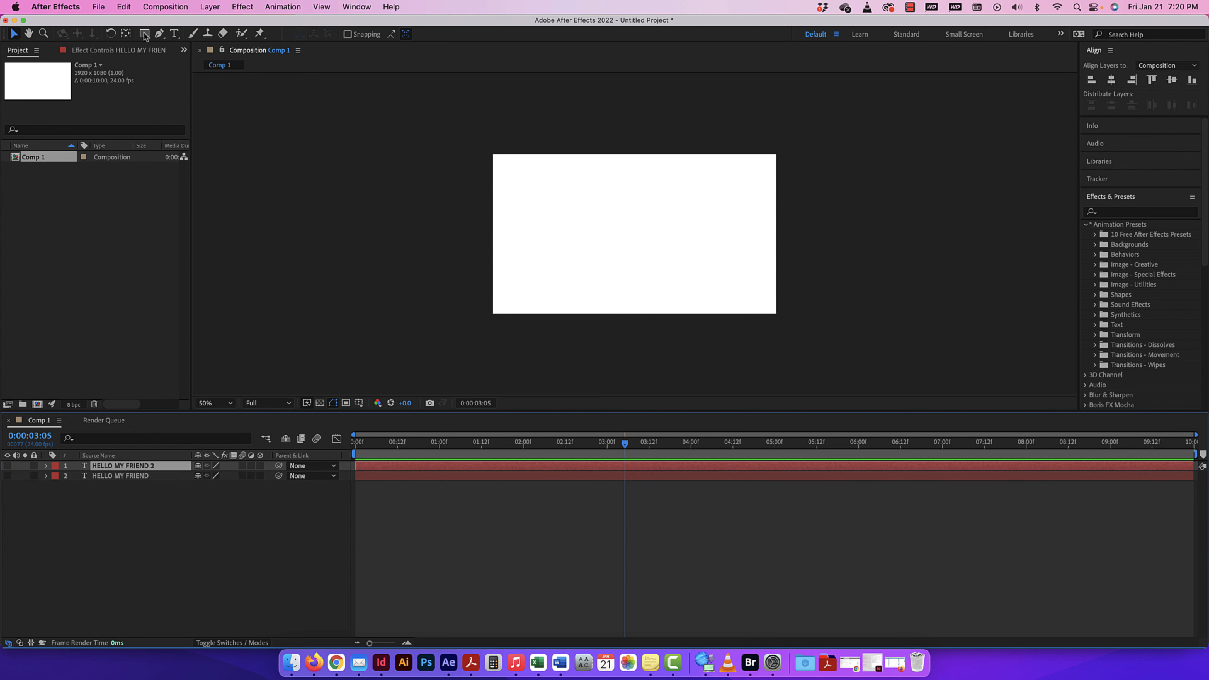
Add a new point text layer reading HELLO MY FRIEND in the composition
{"action": "left_click", "coordinate": [174, 33]}
{"action": "left_click", "coordinate": [595, 226]}
{"action": "type", "text": "H"}
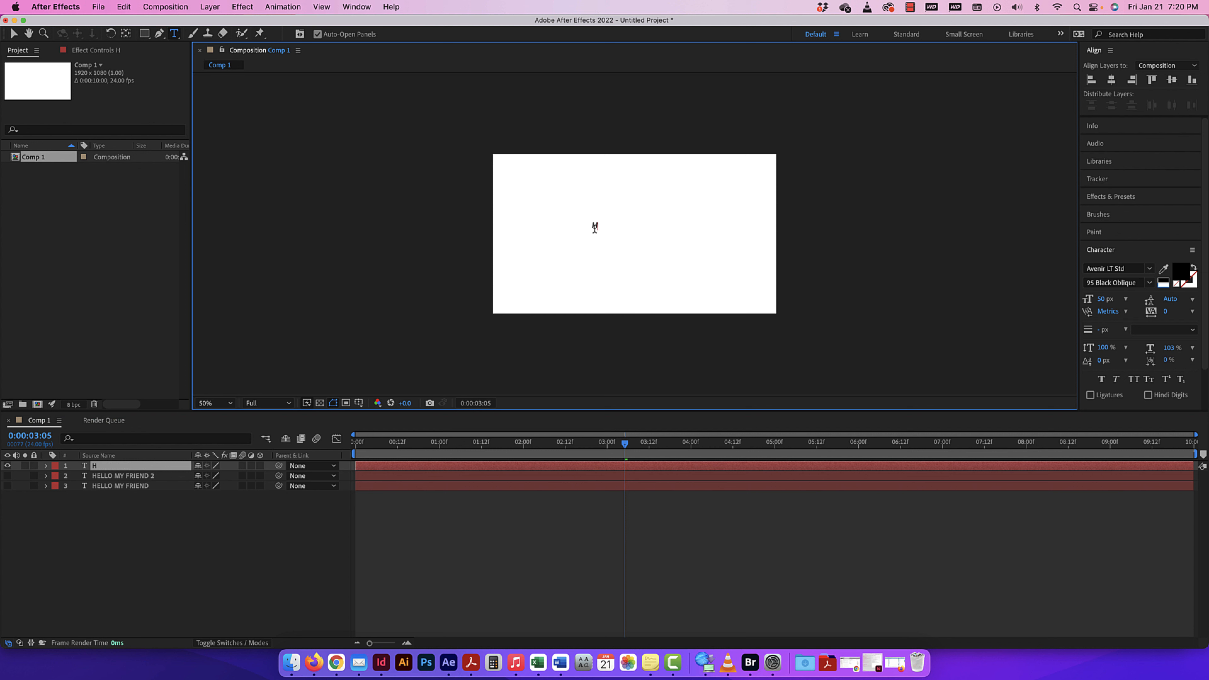
{"action": "type", "text": "ELLO MY FRIEND"}
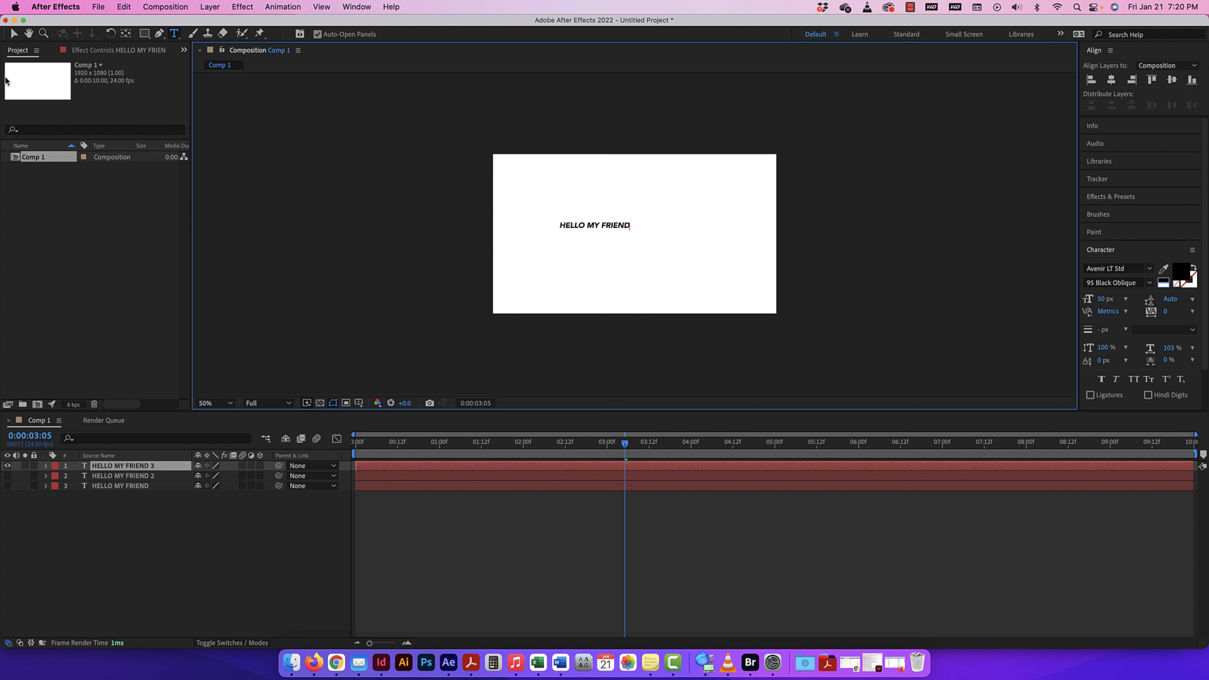
{"action": "key", "text": "Escape"}
{"action": "key", "text": "v"}
Scale up the new HELLO MY FRIEND text and position it near the middle of the composition
{"action": "left_click", "coordinate": [635, 224]}
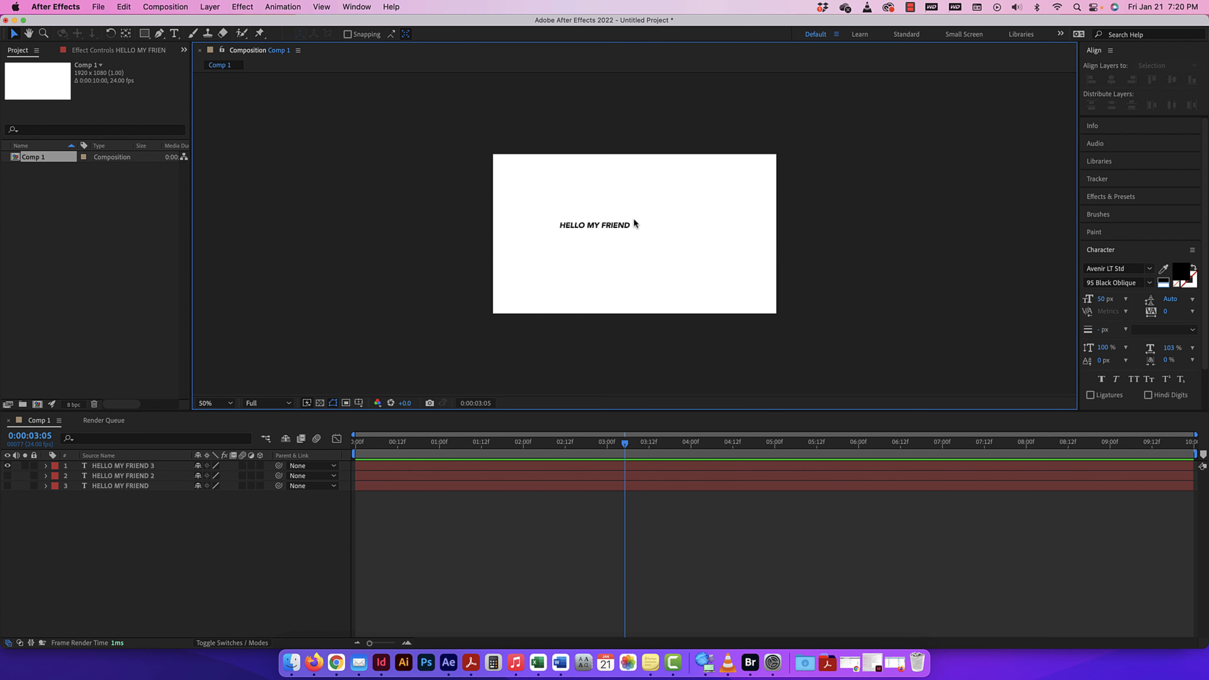
{"action": "left_click", "coordinate": [636, 225]}
{"action": "left_click", "coordinate": [634, 226]}
{"action": "left_click", "coordinate": [632, 226]}
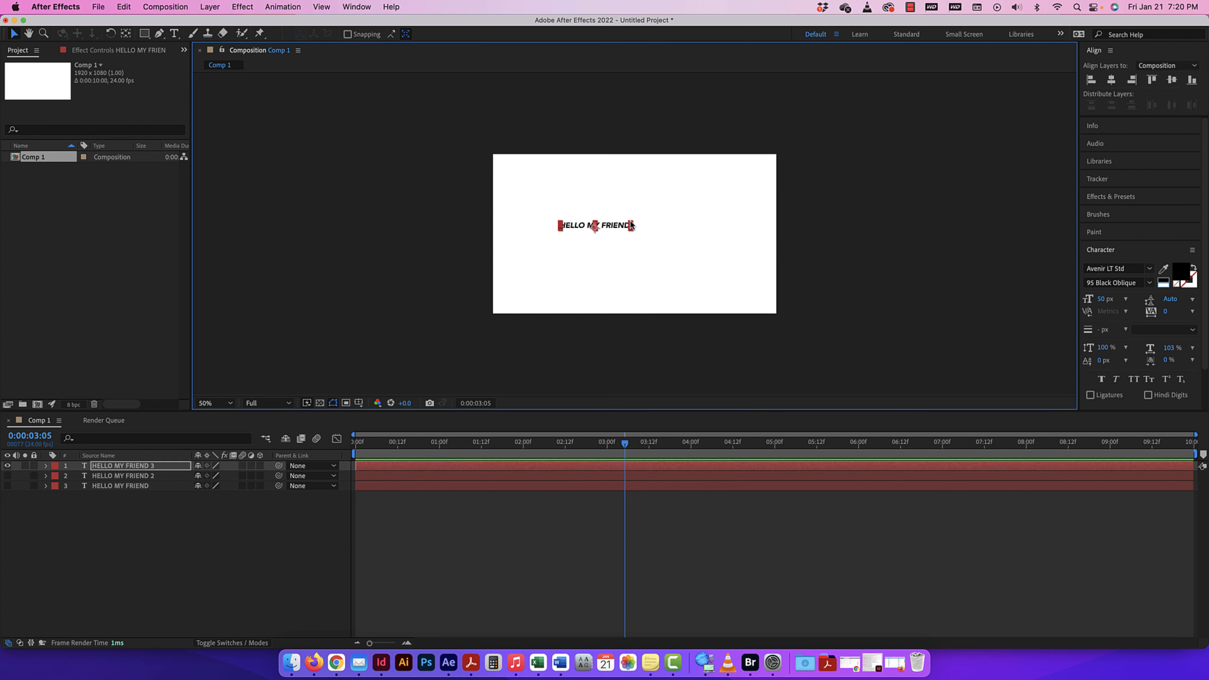
{"action": "left_click_drag", "start_coordinate": [631, 223], "coordinate": [678, 236]}
{"action": "left_click", "coordinate": [712, 206]}
{"action": "left_click", "coordinate": [681, 238]}
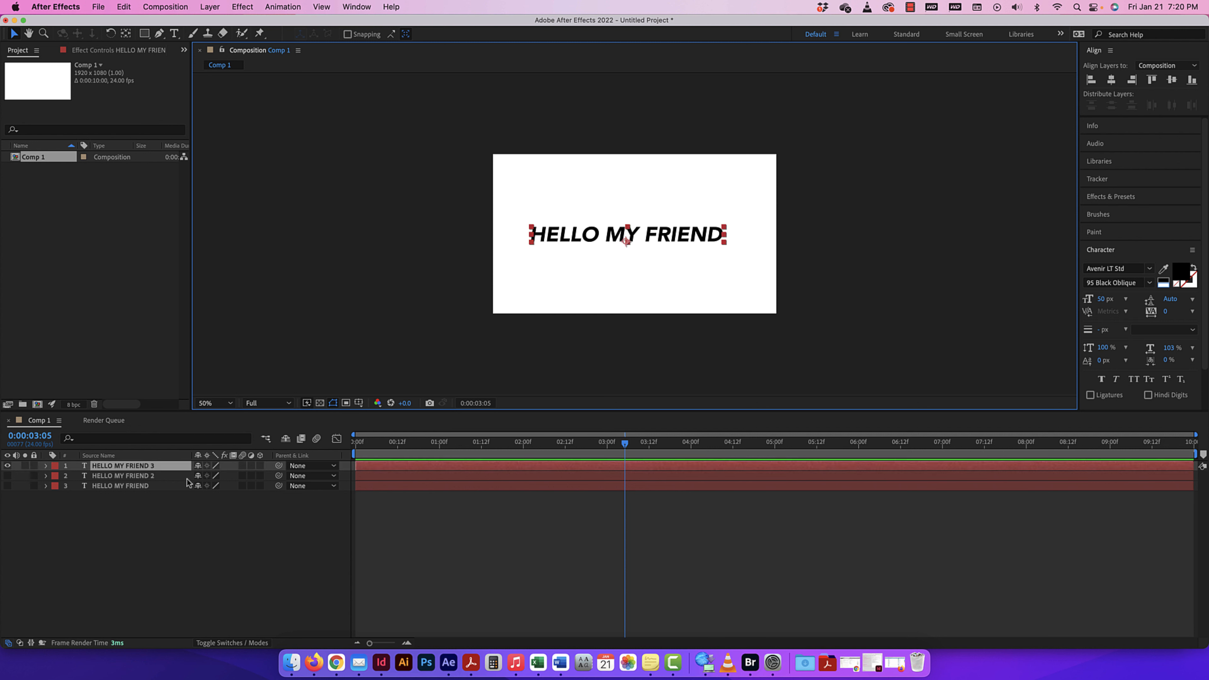
With the HELLO MY FRIEND 3 layer selected, browse the animation presets in Adobe Bridge and open the Animate In folder under Text
{"action": "left_click", "coordinate": [89, 531]}
{"action": "left_click", "coordinate": [111, 465]}
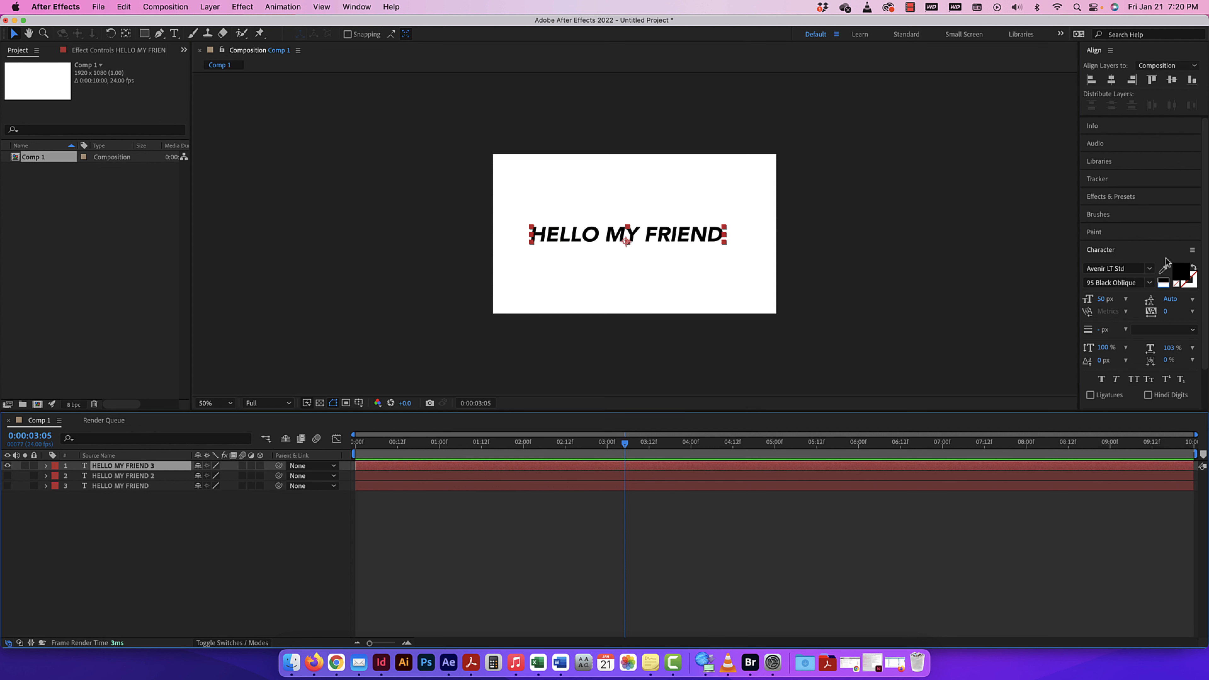
{"action": "left_click", "coordinate": [1111, 197]}
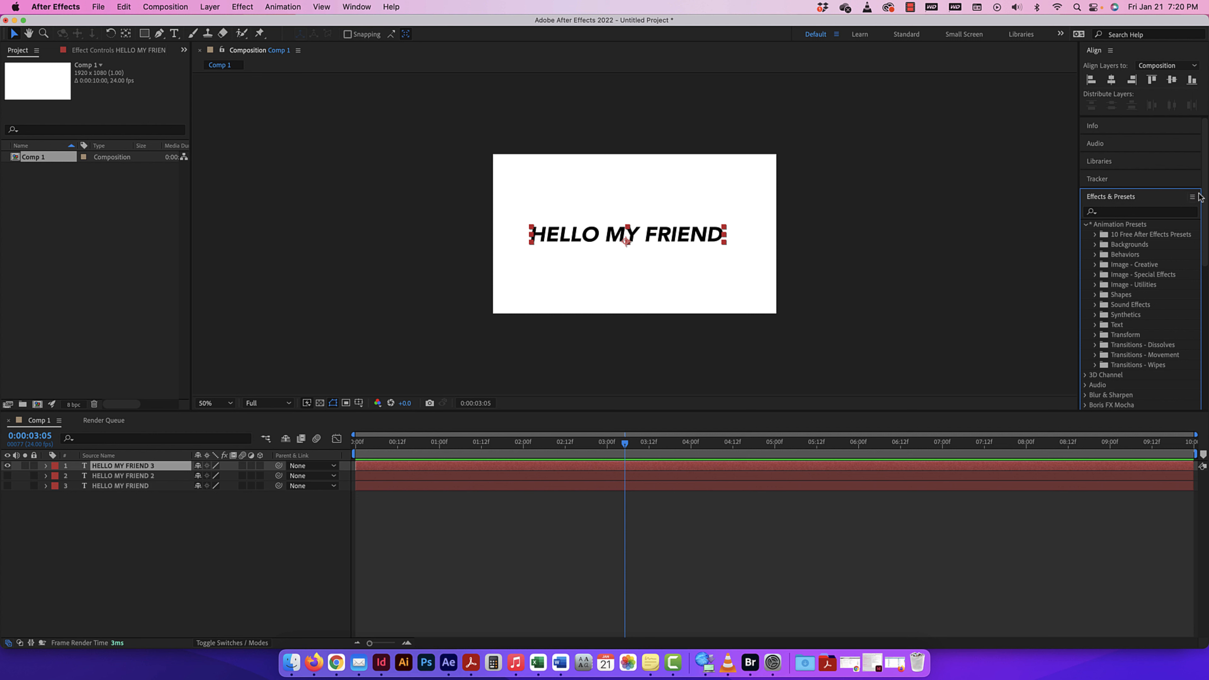
{"action": "left_click", "coordinate": [1192, 198]}
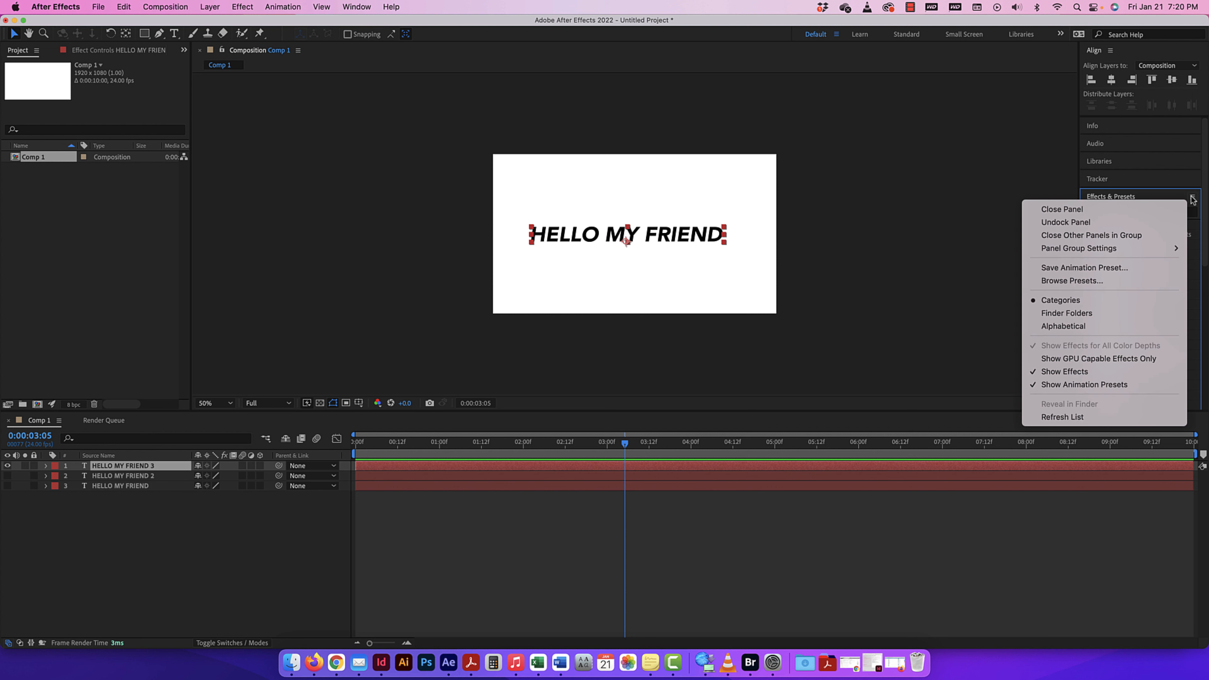
{"action": "left_click", "coordinate": [1105, 282]}
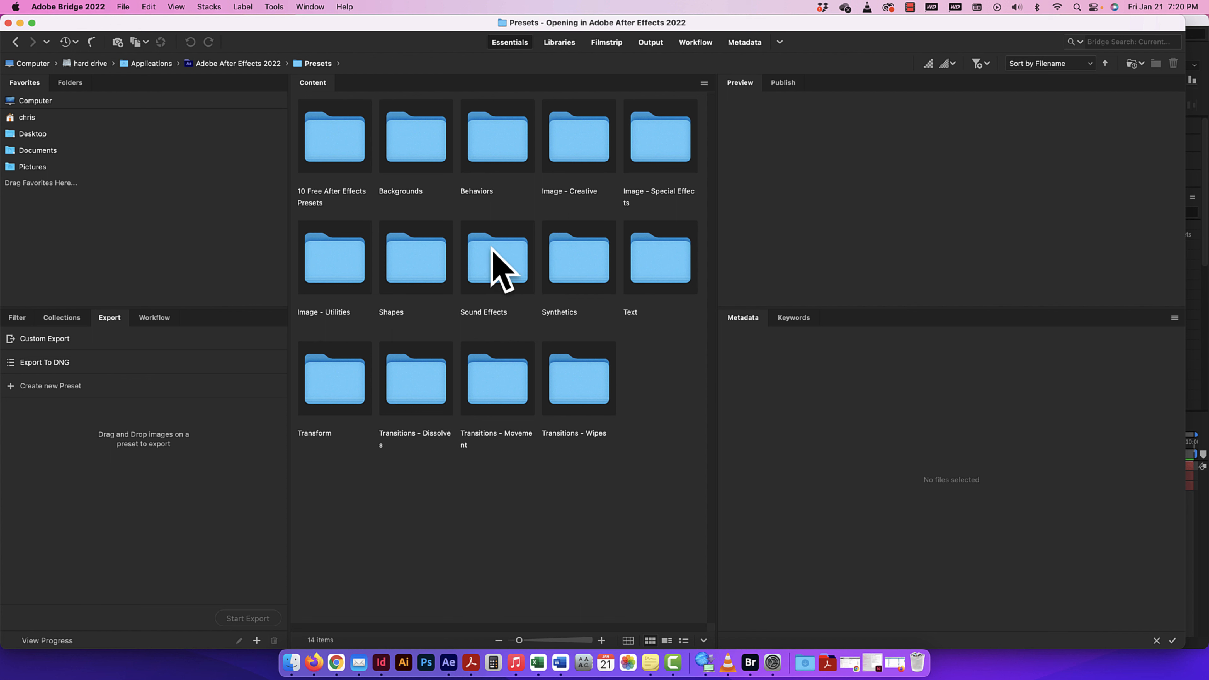
{"action": "double_click", "coordinate": [667, 260]}
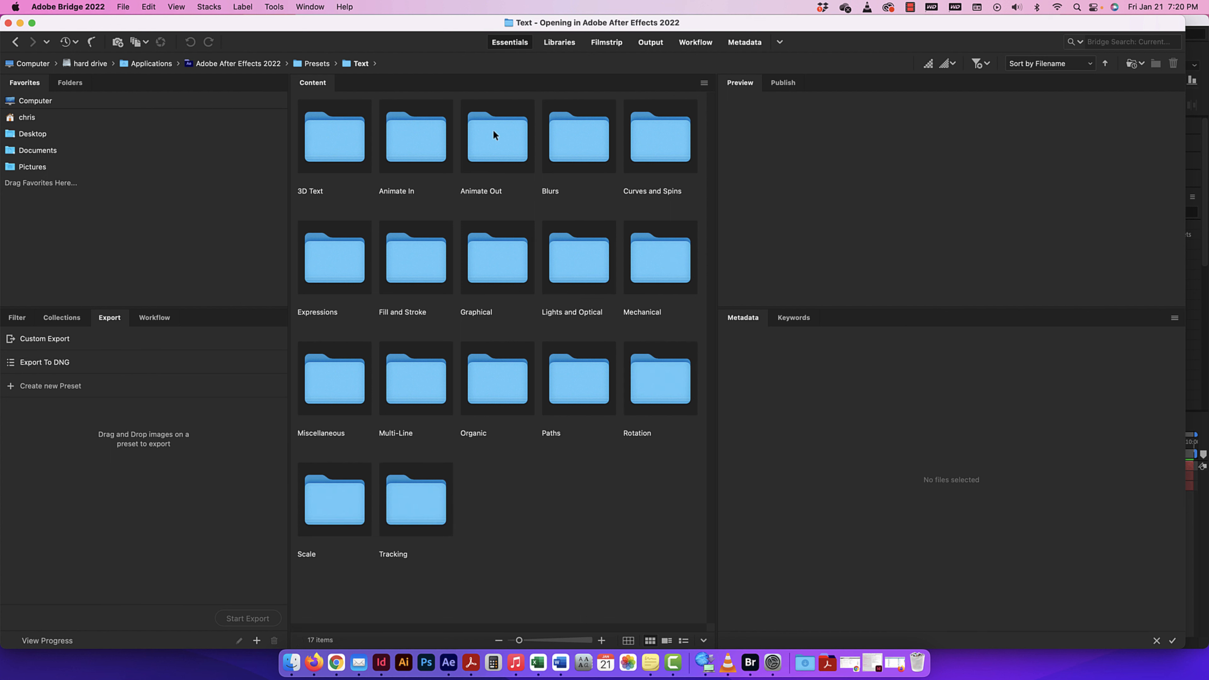
{"action": "double_click", "coordinate": [407, 153]}
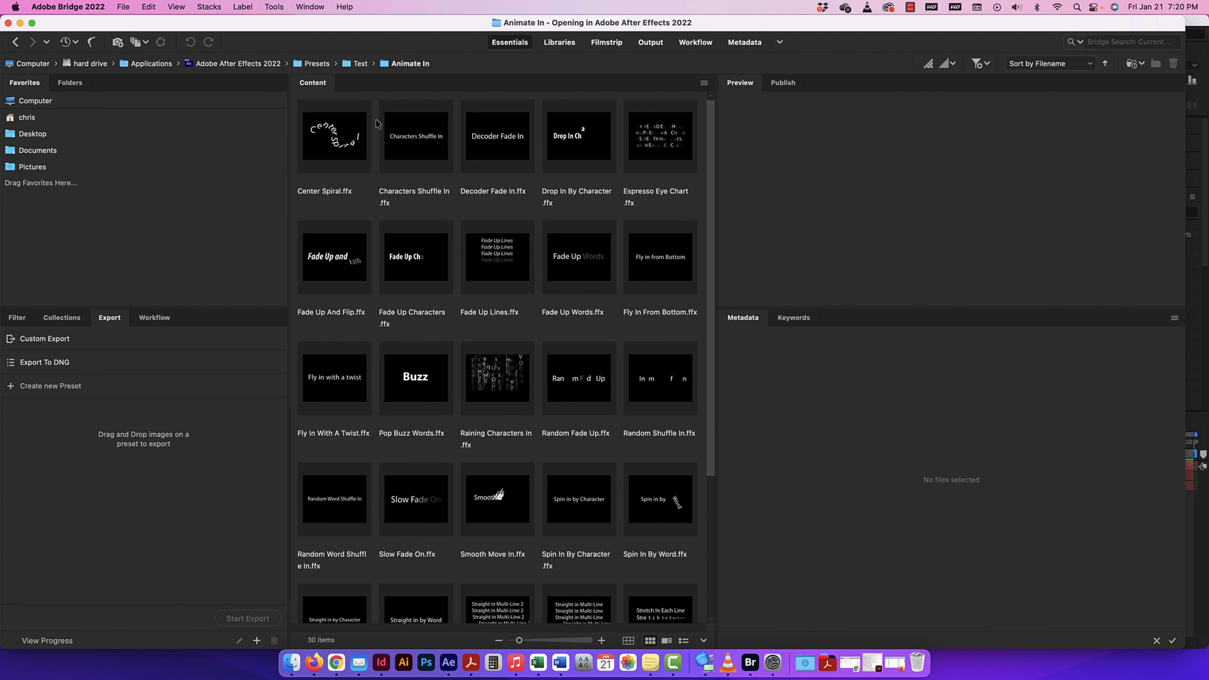
Preview several Animate In presets, including Characters Shuffle In, Fade Up Words, Fade Up Lines, Random Fade Up, Spin In By Character and Straight In Multi-Line 2
{"action": "left_click", "coordinate": [410, 133]}
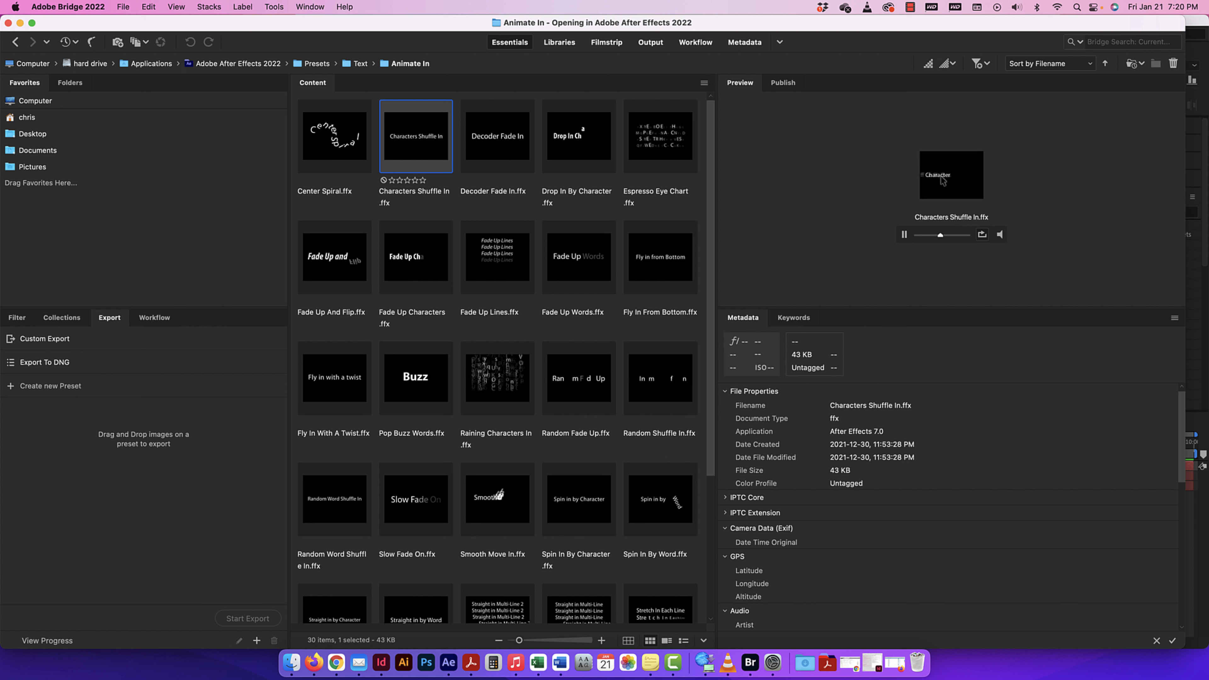
{"action": "left_click", "coordinate": [574, 261]}
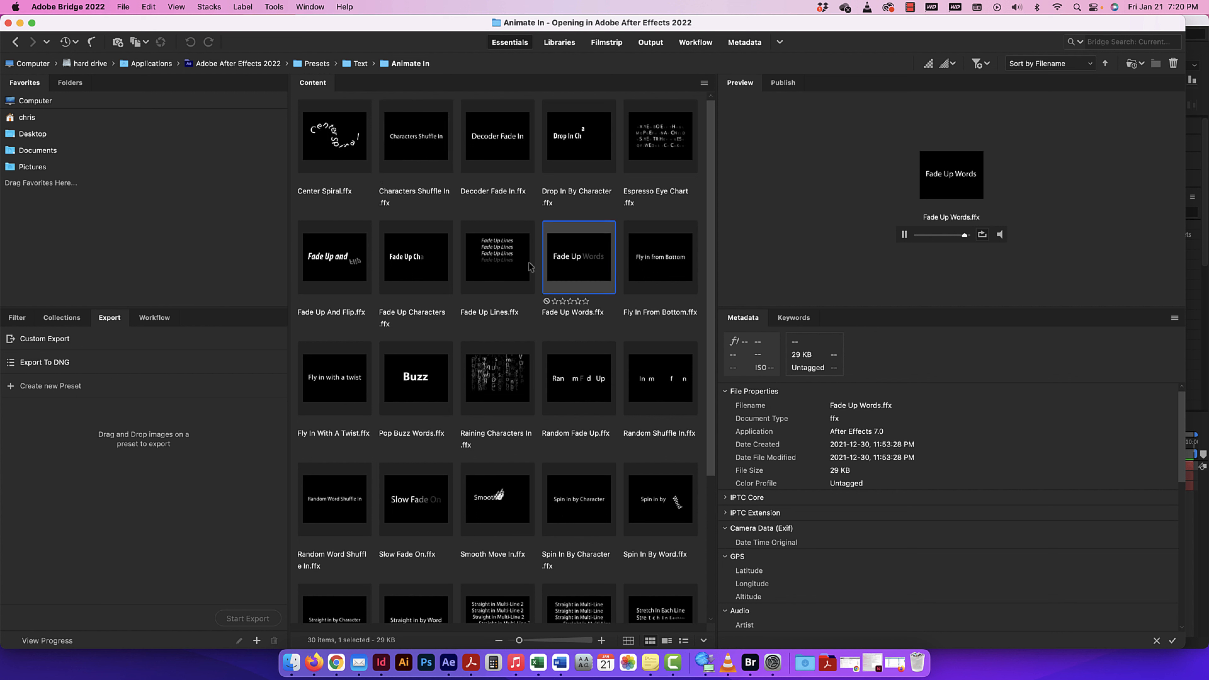
{"action": "left_click", "coordinate": [479, 274]}
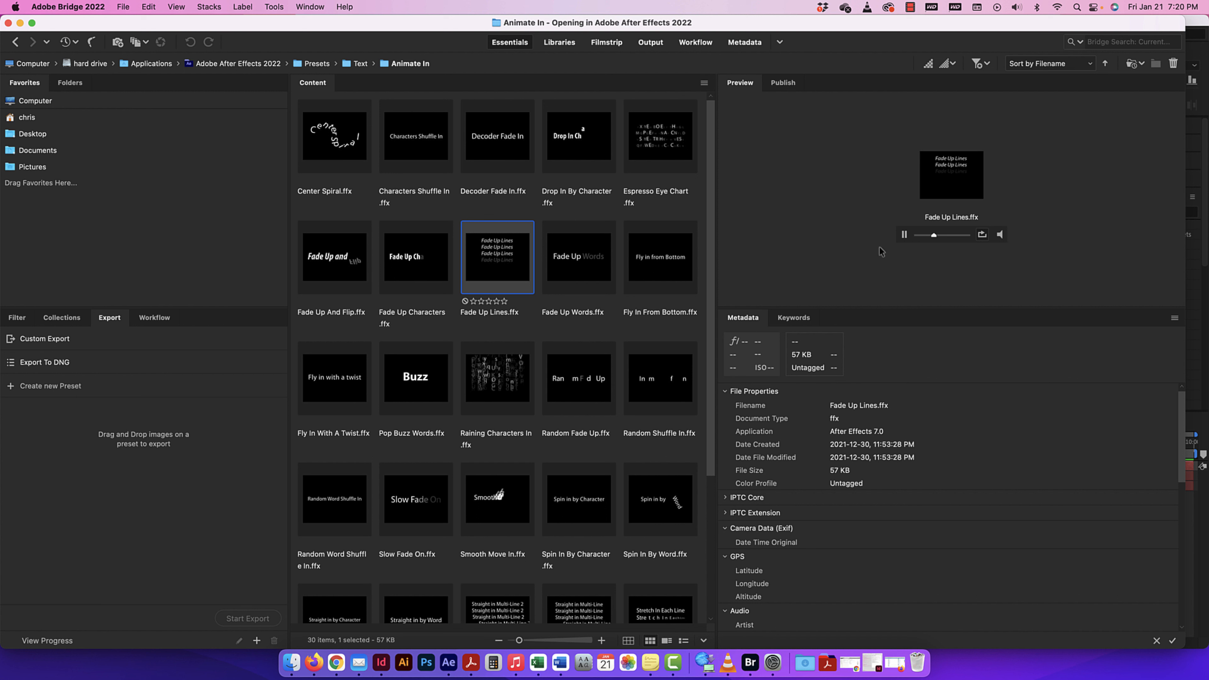
{"action": "left_click", "coordinate": [560, 393]}
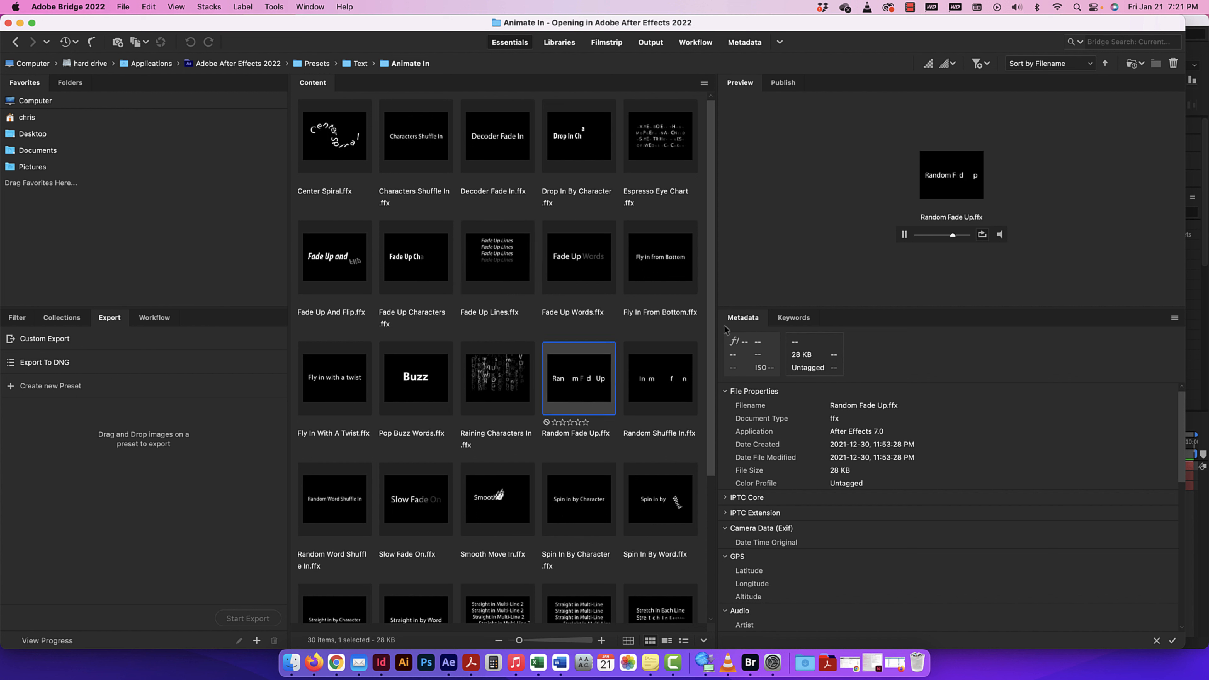
{"action": "left_click", "coordinate": [585, 507]}
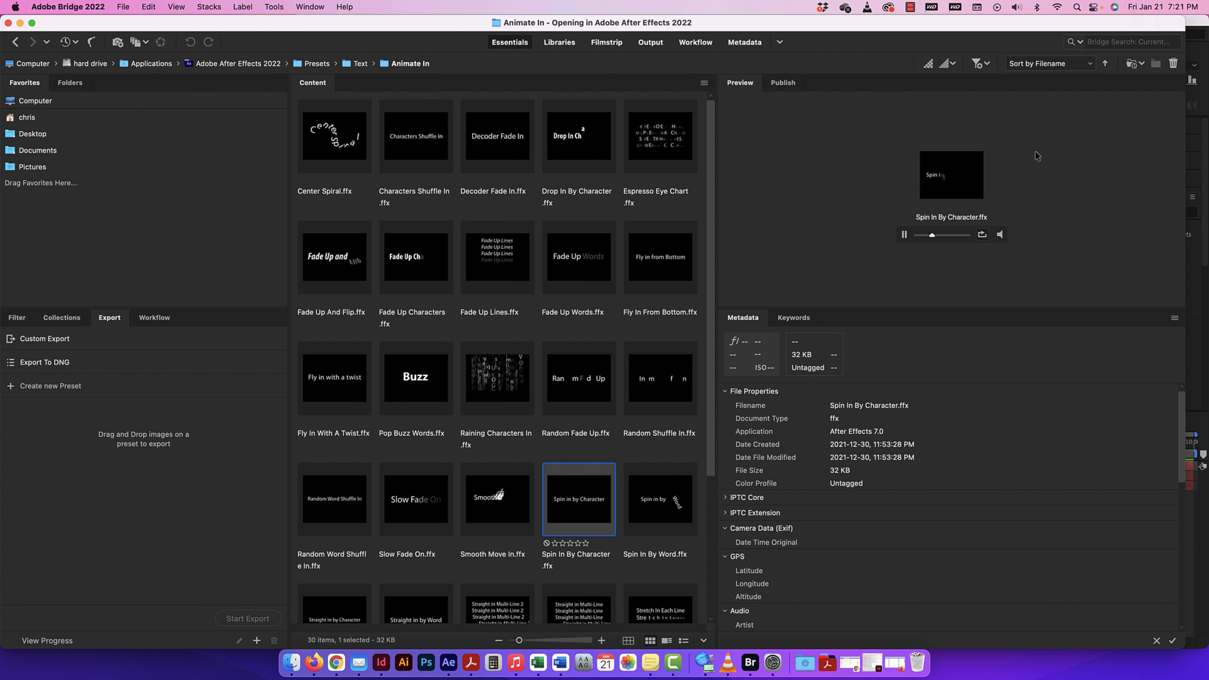
{"action": "left_click", "coordinate": [499, 520]}
{"action": "key", "text": "Down"}
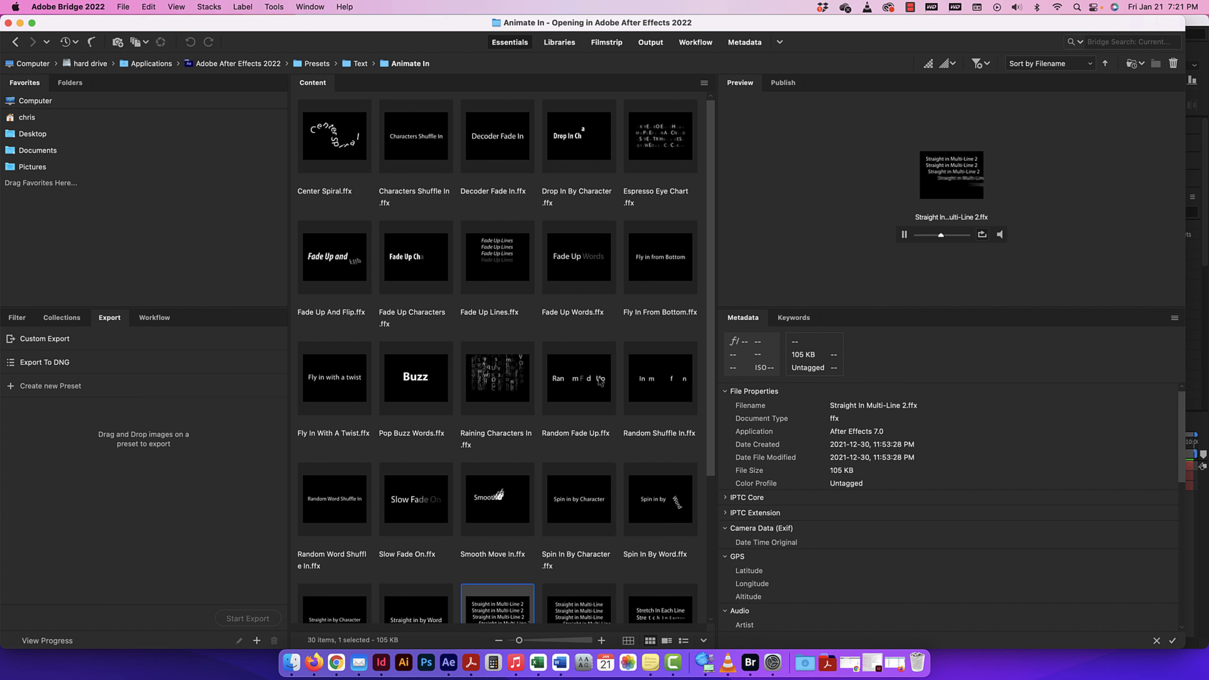
Apply the Random Fade Up preset to the HELLO MY FRIEND 3 layer and preview its animation in After Effects
{"action": "left_click", "coordinate": [585, 385]}
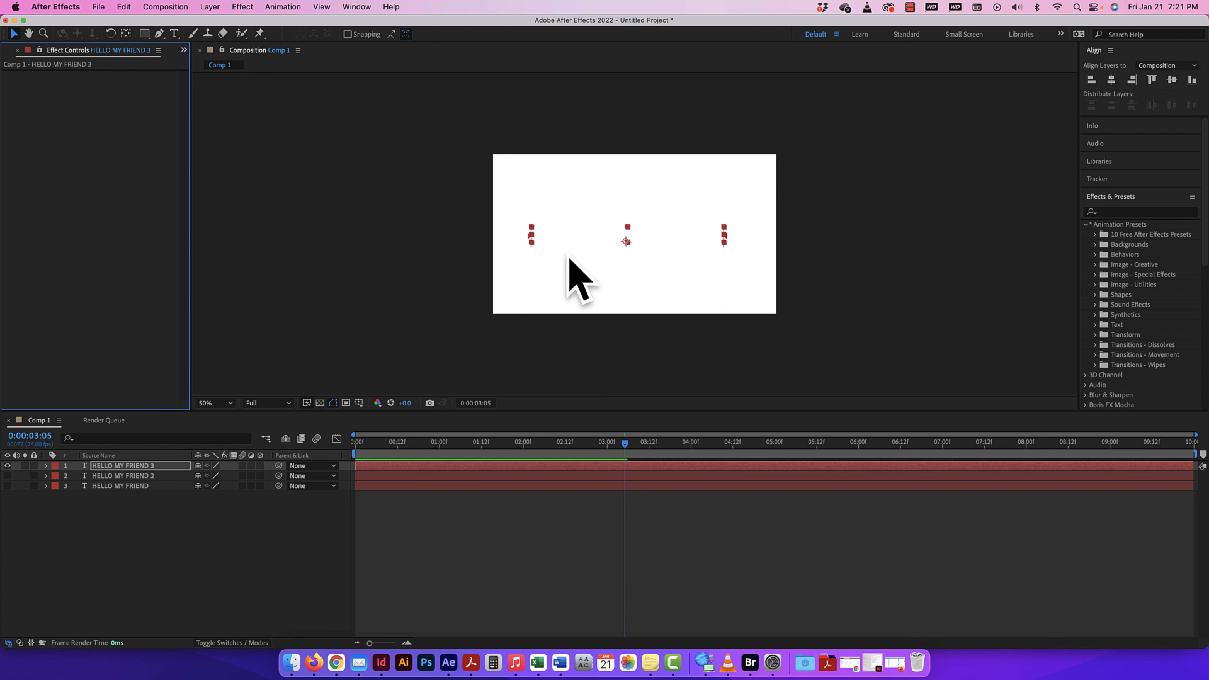
{"action": "left_click_drag", "start_coordinate": [625, 444], "coordinate": [237, 431]}
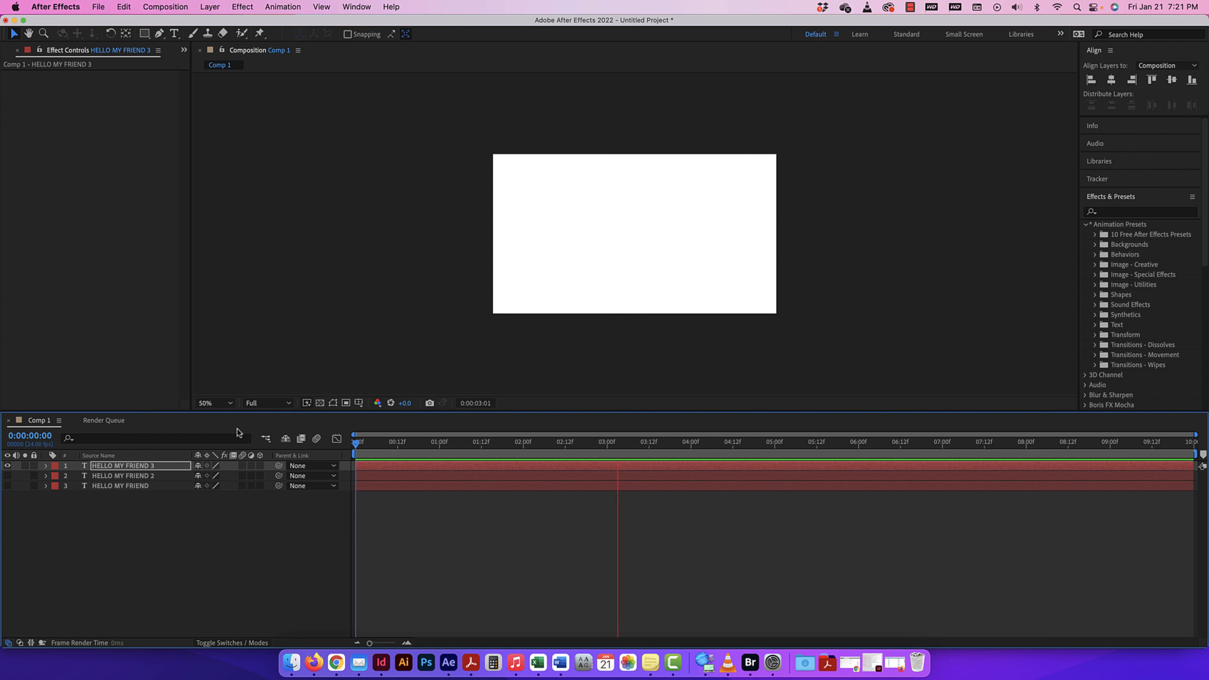
{"action": "left_click", "coordinate": [769, 443]}
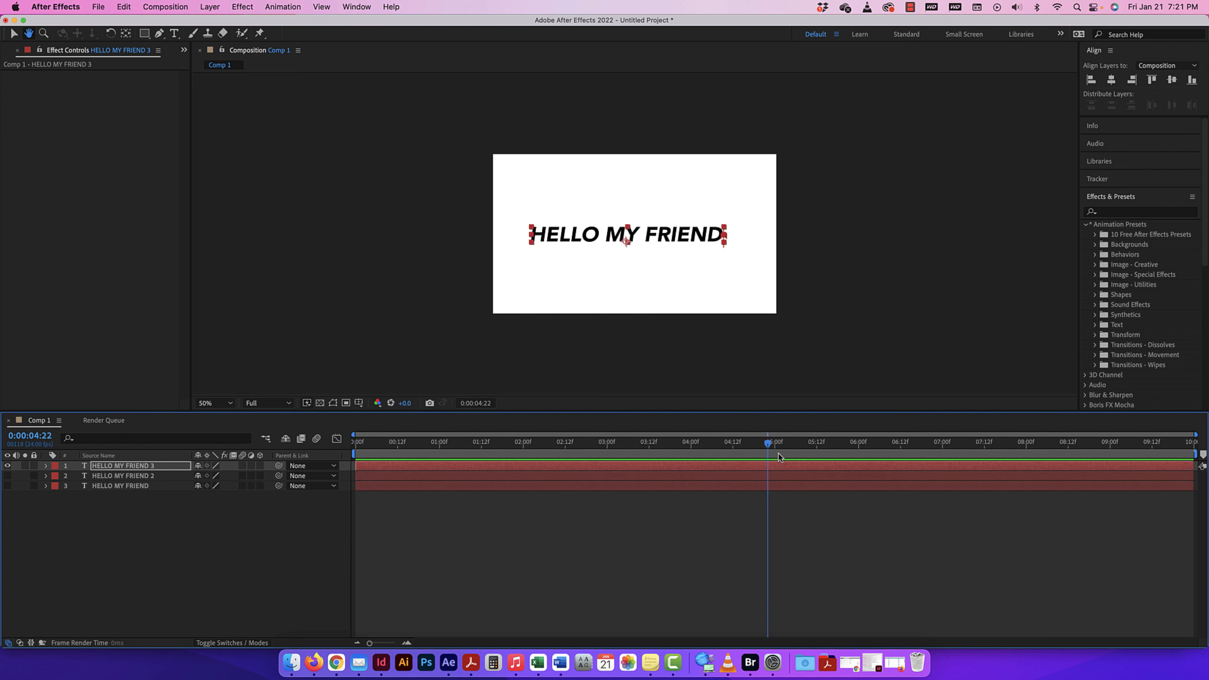
{"action": "left_click_drag", "start_coordinate": [769, 443], "coordinate": [650, 444]}
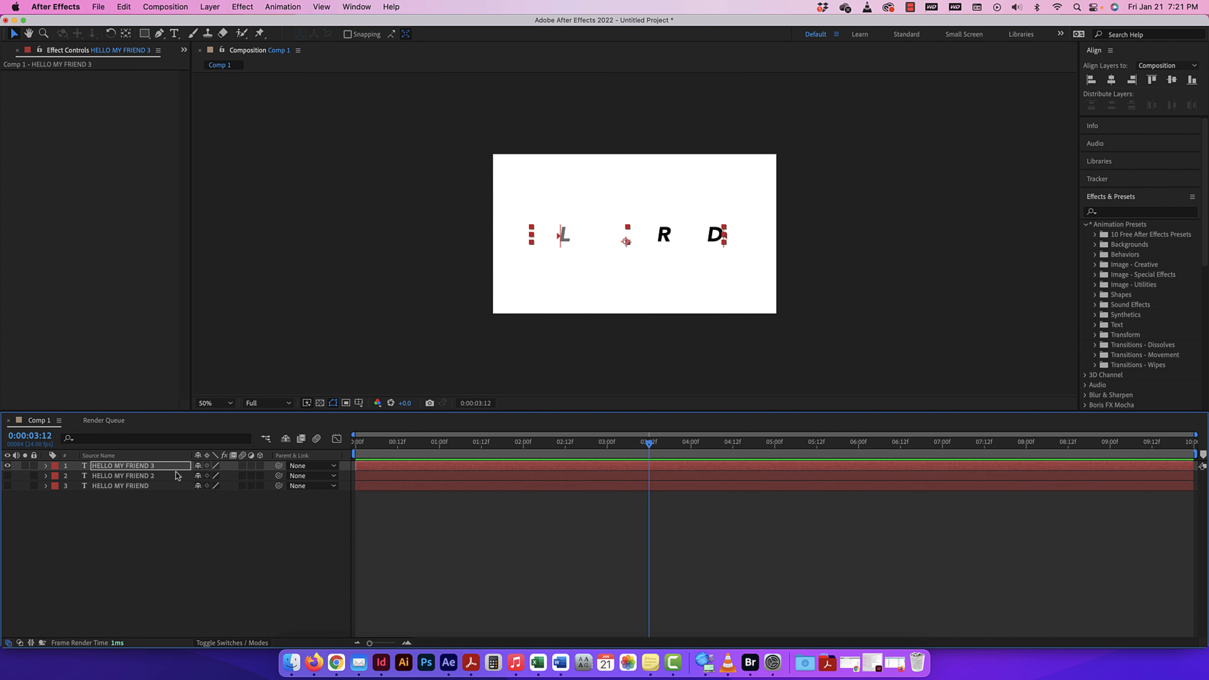
Move the Range Selector 1 Start keyframes of HELLO MY FRIEND 3 to 0:00 and 1:12, and preview the animation from the beginning
{"action": "left_click", "coordinate": [46, 465]}
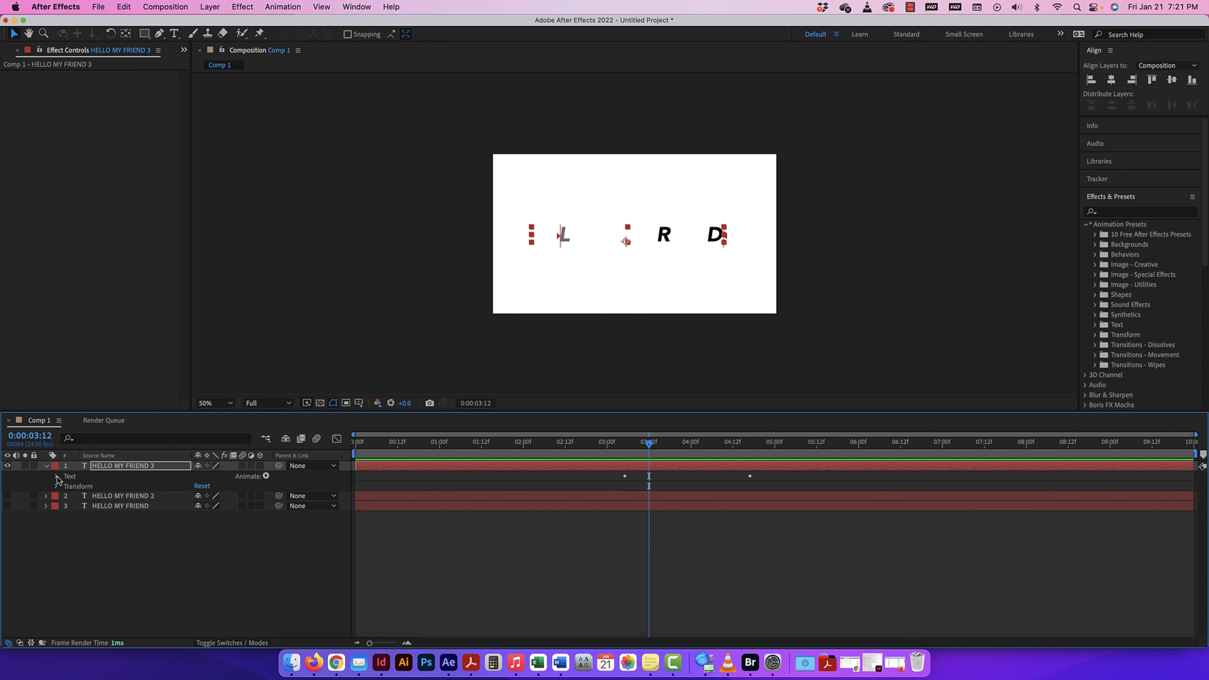
{"action": "left_click", "coordinate": [56, 476]}
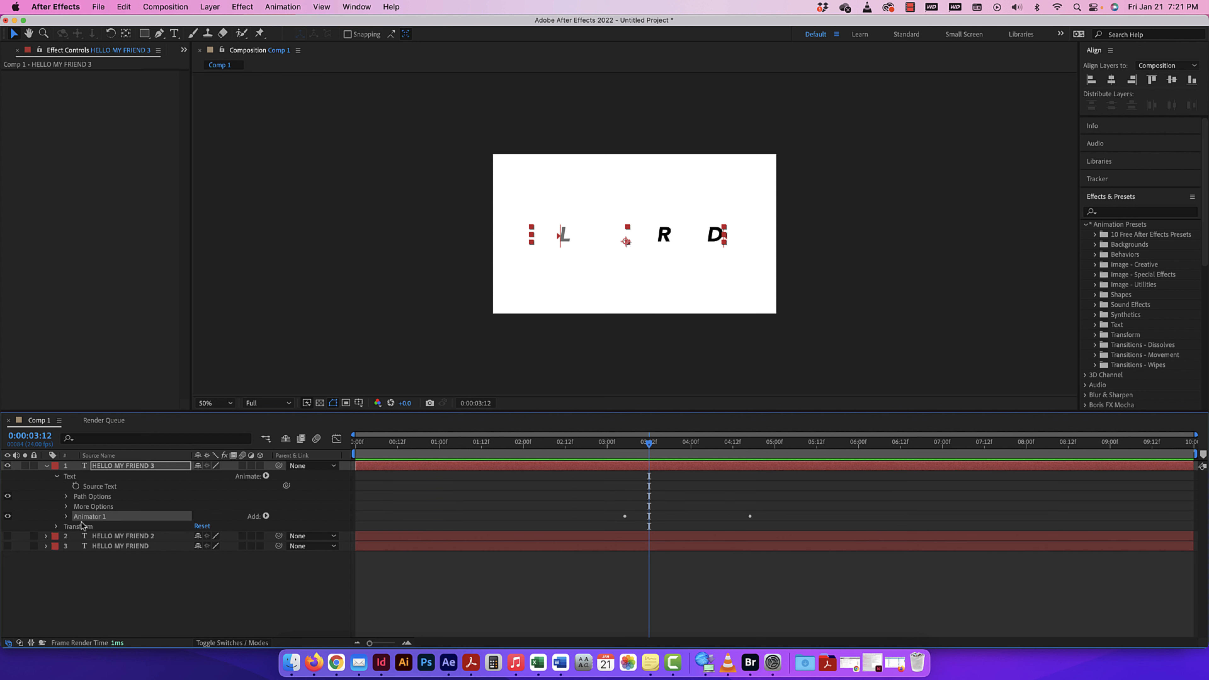
{"action": "left_click", "coordinate": [66, 517]}
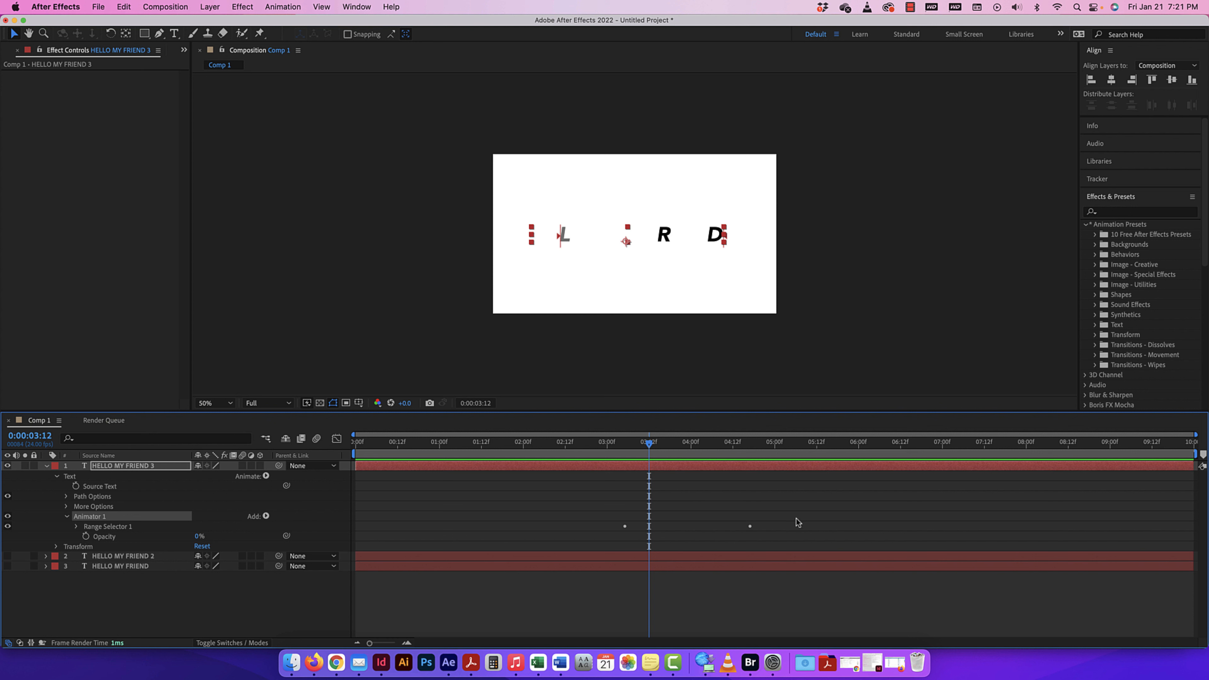
{"action": "left_click", "coordinate": [77, 527]}
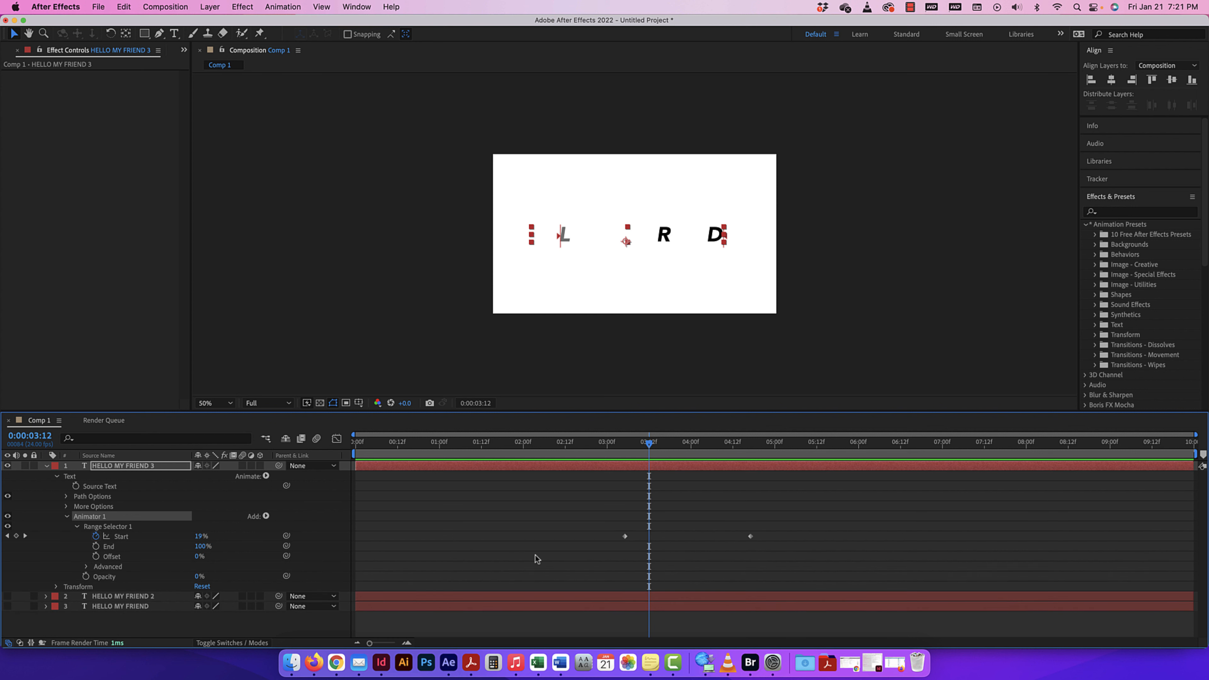
{"action": "left_click_drag", "start_coordinate": [755, 530], "coordinate": [362, 537]}
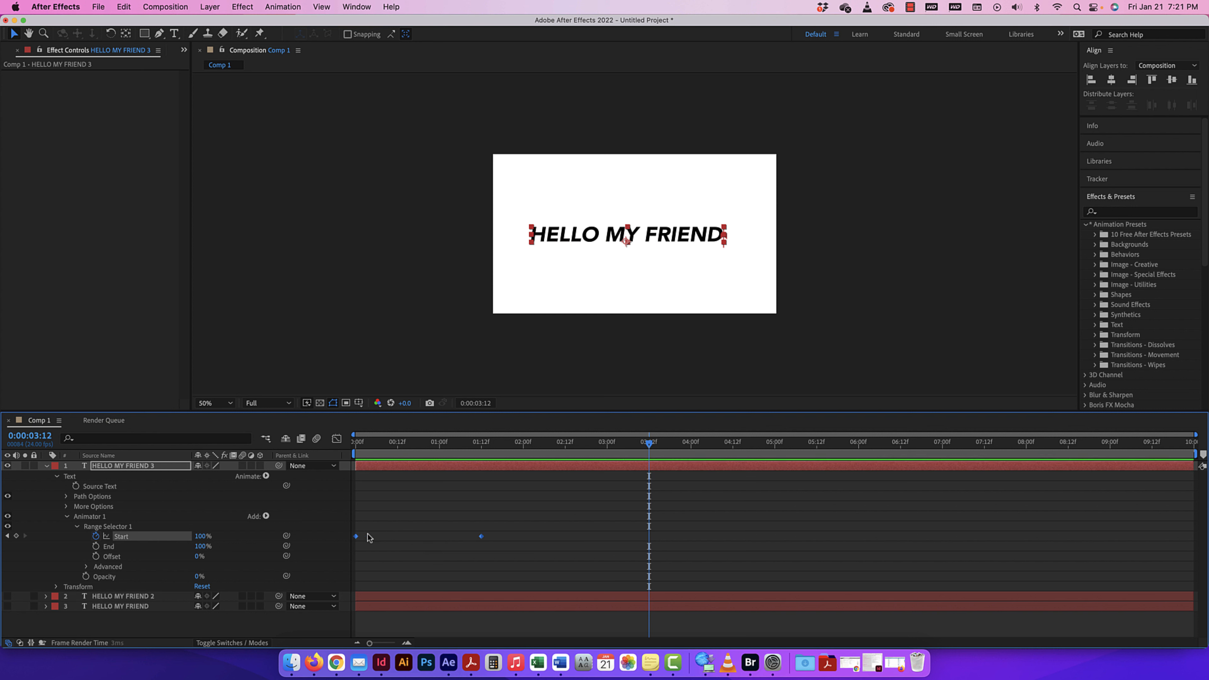
{"action": "left_click_drag", "start_coordinate": [650, 444], "coordinate": [356, 443]}
{"action": "key", "text": "space"}
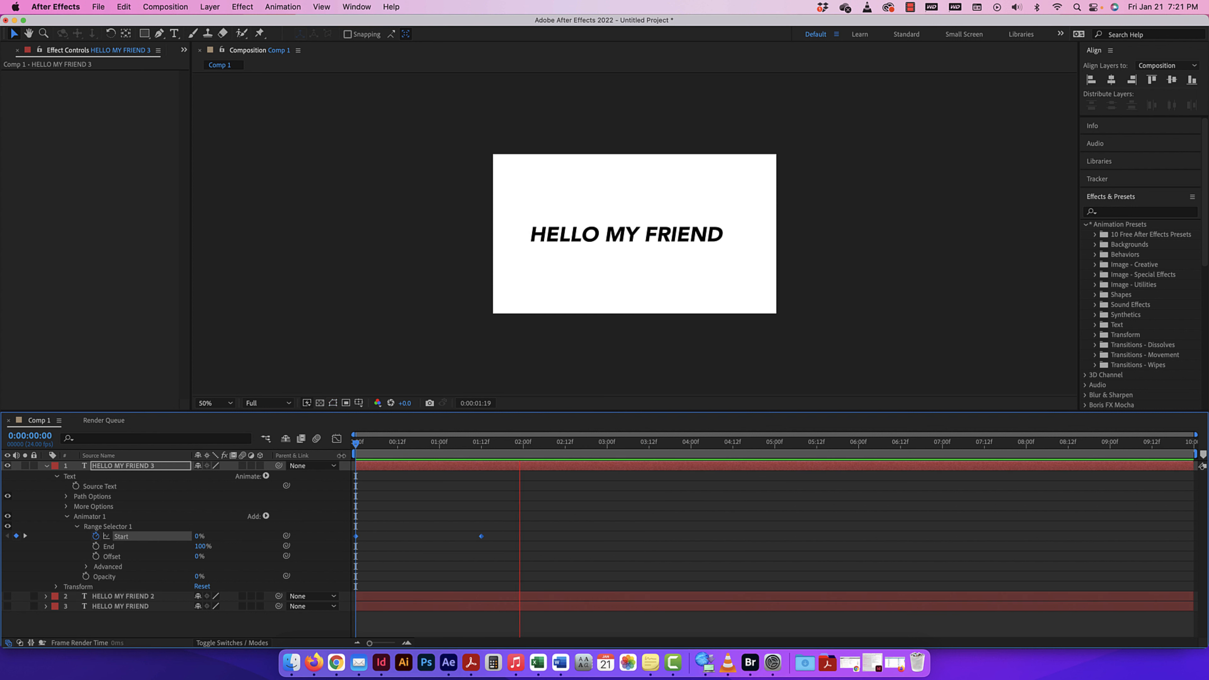
{"action": "key", "text": "space"}
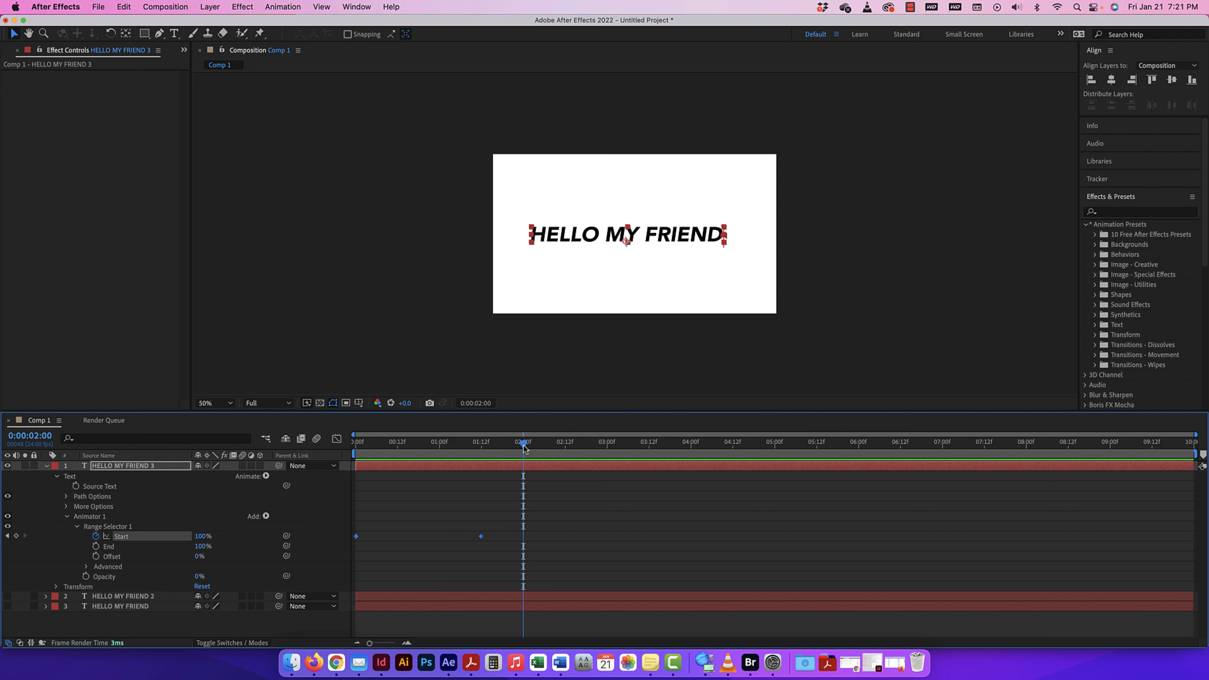
{"action": "left_click_drag", "start_coordinate": [523, 445], "coordinate": [352, 444]}
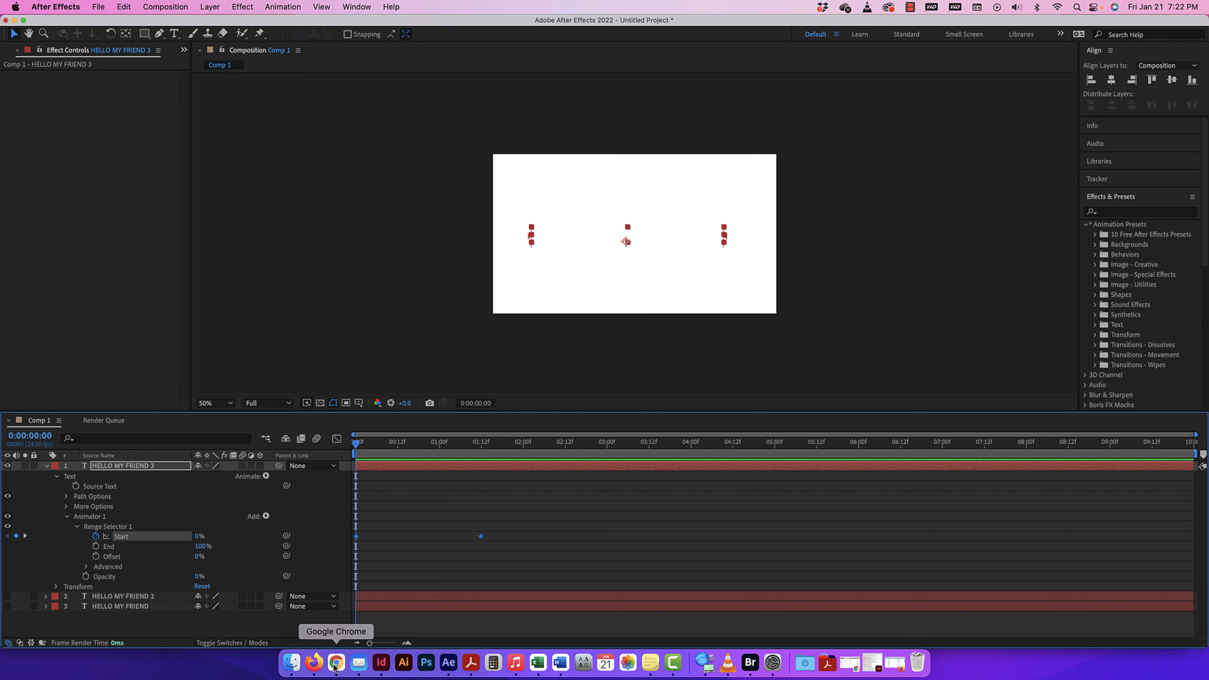
Switch to Firefox and examine the 3D Text and Curves and Spins previews in MotionIsland's After Effects Text Animation Presets Preview Gallery
{"action": "left_click", "coordinate": [313, 663]}
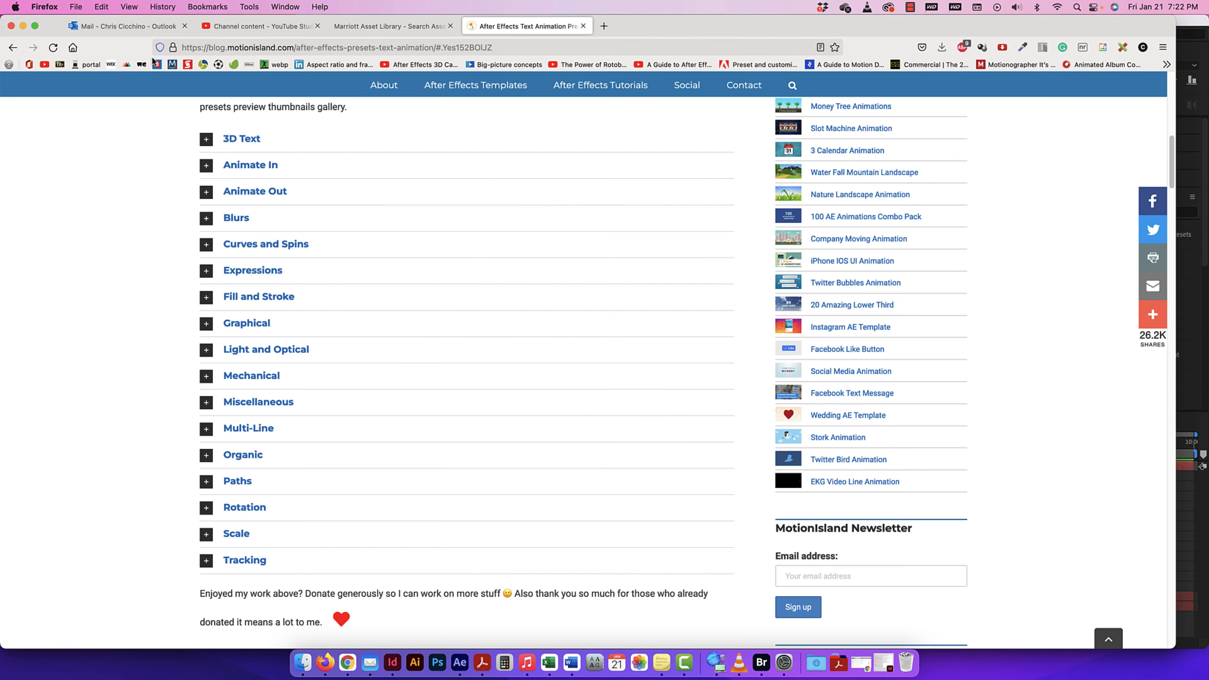
{"action": "scroll", "coordinate": [417, 224], "scroll_direction": "up", "scroll_amount": 10}
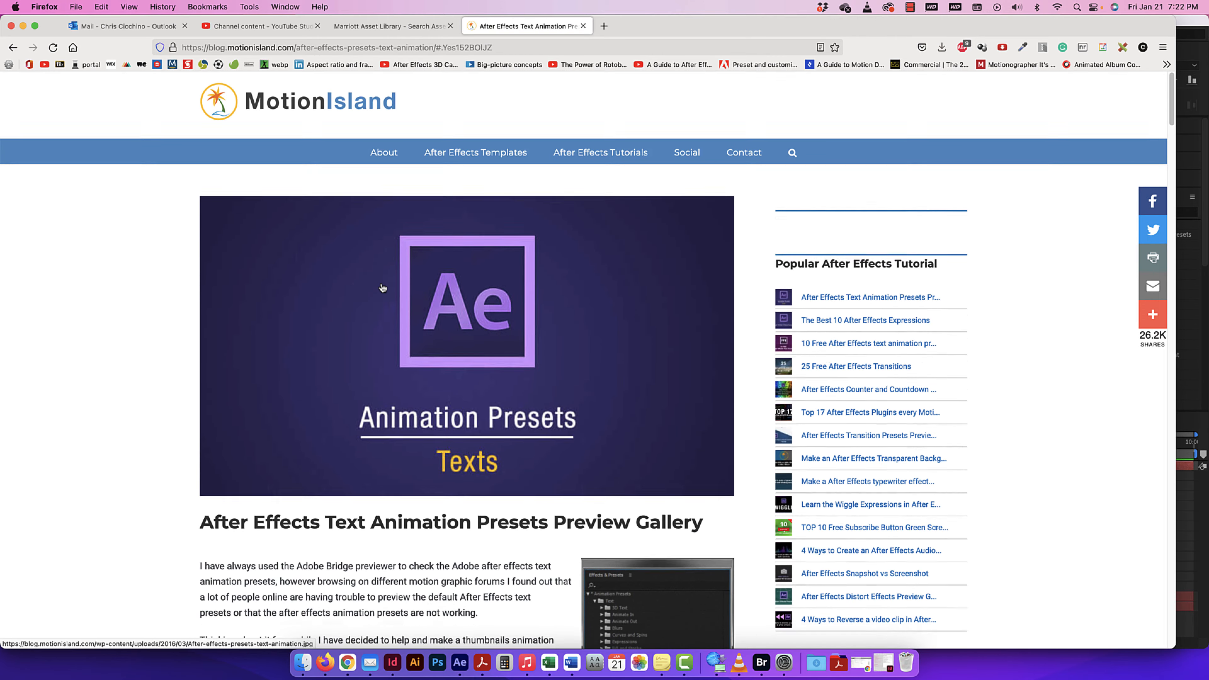
{"action": "scroll", "coordinate": [387, 285], "scroll_direction": "down", "scroll_amount": 3}
{"action": "scroll", "coordinate": [110, 291], "scroll_direction": "down", "scroll_amount": 12}
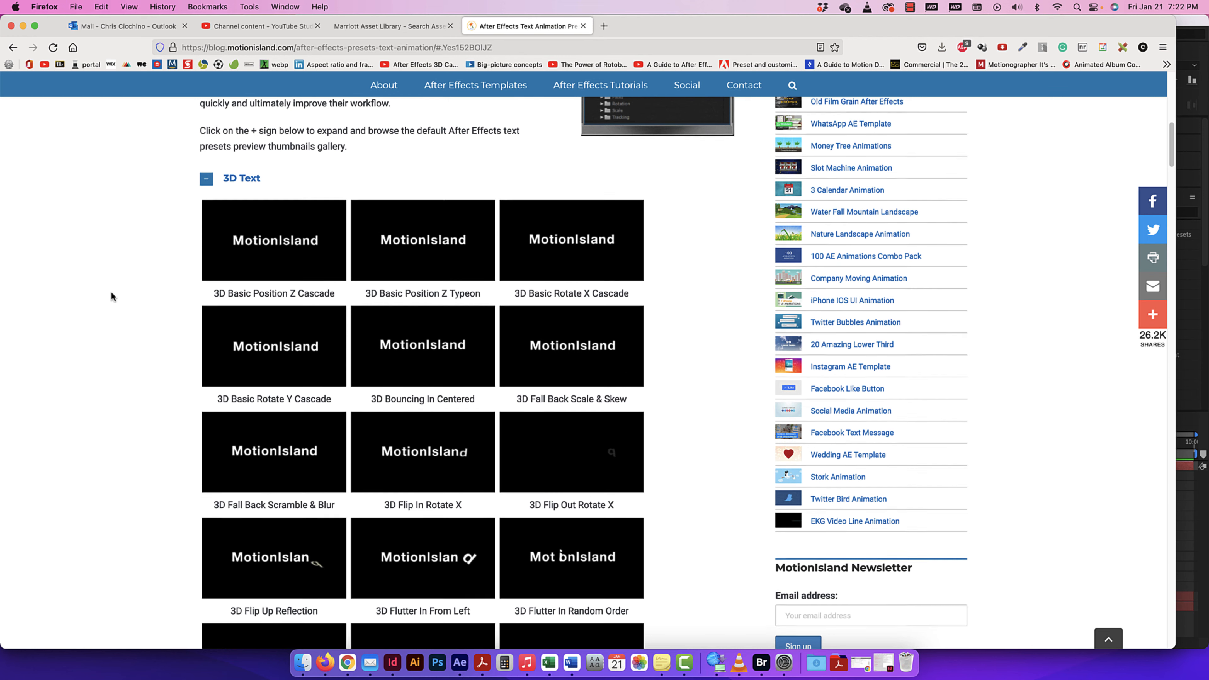
{"action": "scroll", "coordinate": [111, 297], "scroll_direction": "down", "scroll_amount": 2}
{"action": "scroll", "coordinate": [110, 294], "scroll_direction": "down", "scroll_amount": 5}
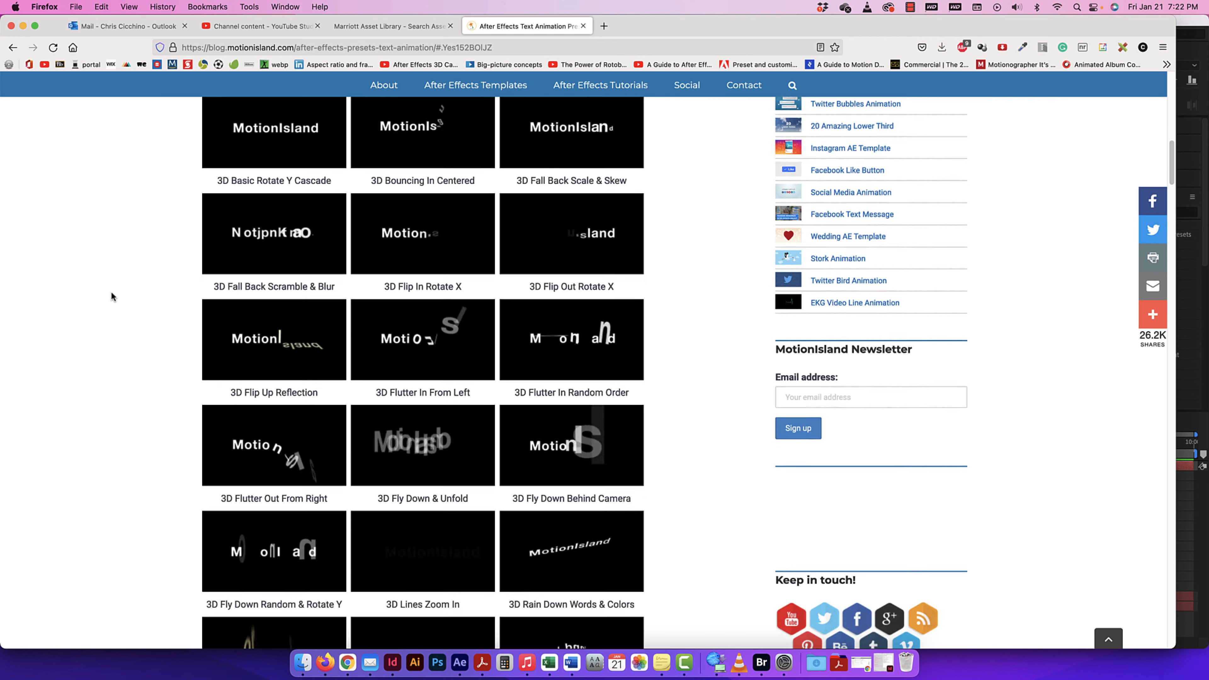
{"action": "scroll", "coordinate": [143, 343], "scroll_direction": "down", "scroll_amount": 2}
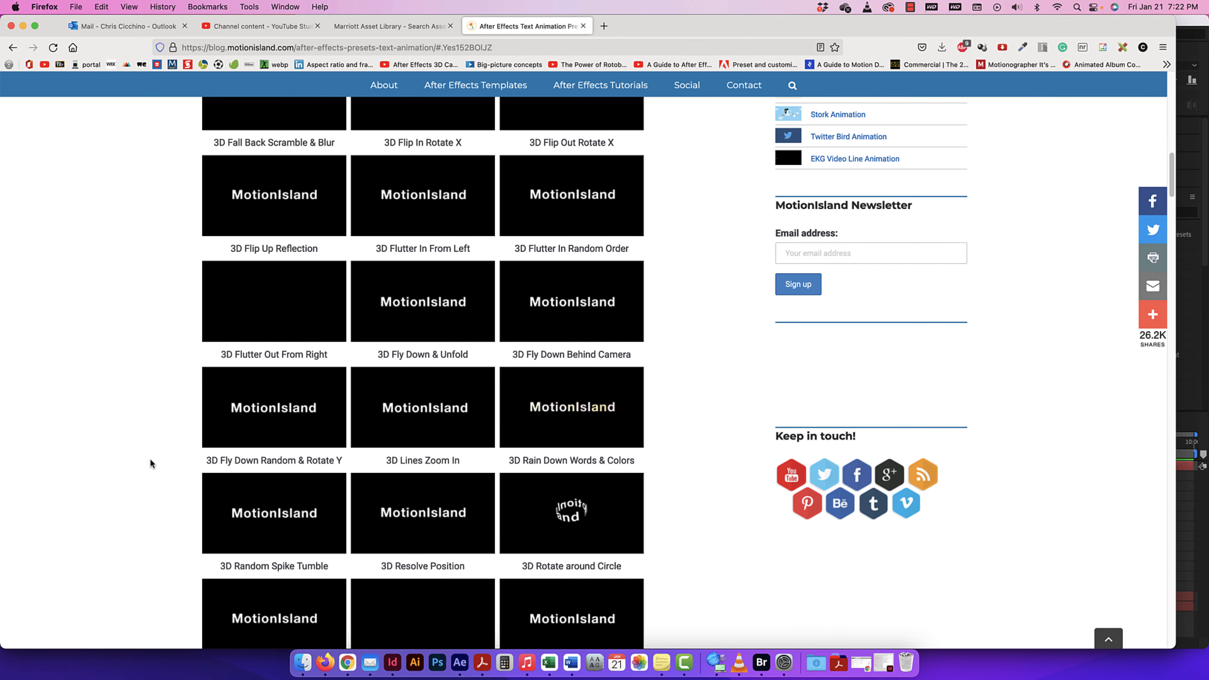
{"action": "scroll", "coordinate": [132, 462], "scroll_direction": "down", "scroll_amount": 1}
{"action": "scroll", "coordinate": [130, 462], "scroll_direction": "down", "scroll_amount": 4}
{"action": "scroll", "coordinate": [130, 462], "scroll_direction": "up", "scroll_amount": 10}
{"action": "left_click", "coordinate": [257, 205]}
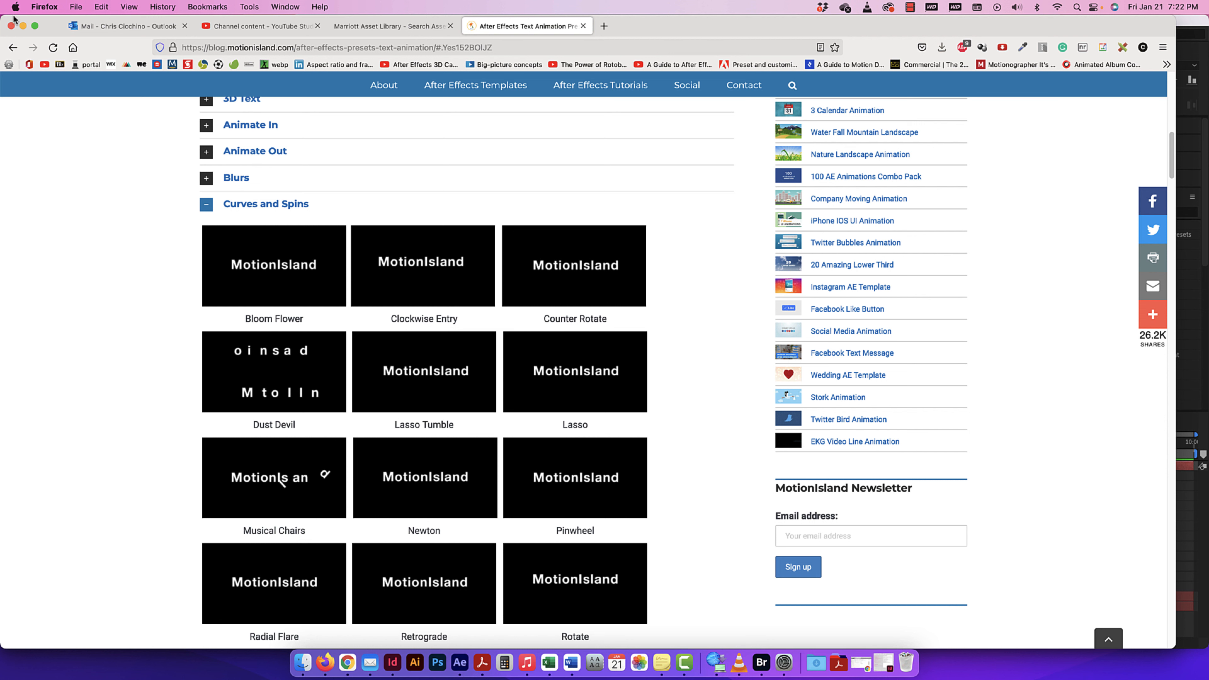
Switch back to After Effects and search the effects and presets for "lasso"
{"action": "left_click", "coordinate": [23, 26]}
{"action": "left_click", "coordinate": [972, 253]}
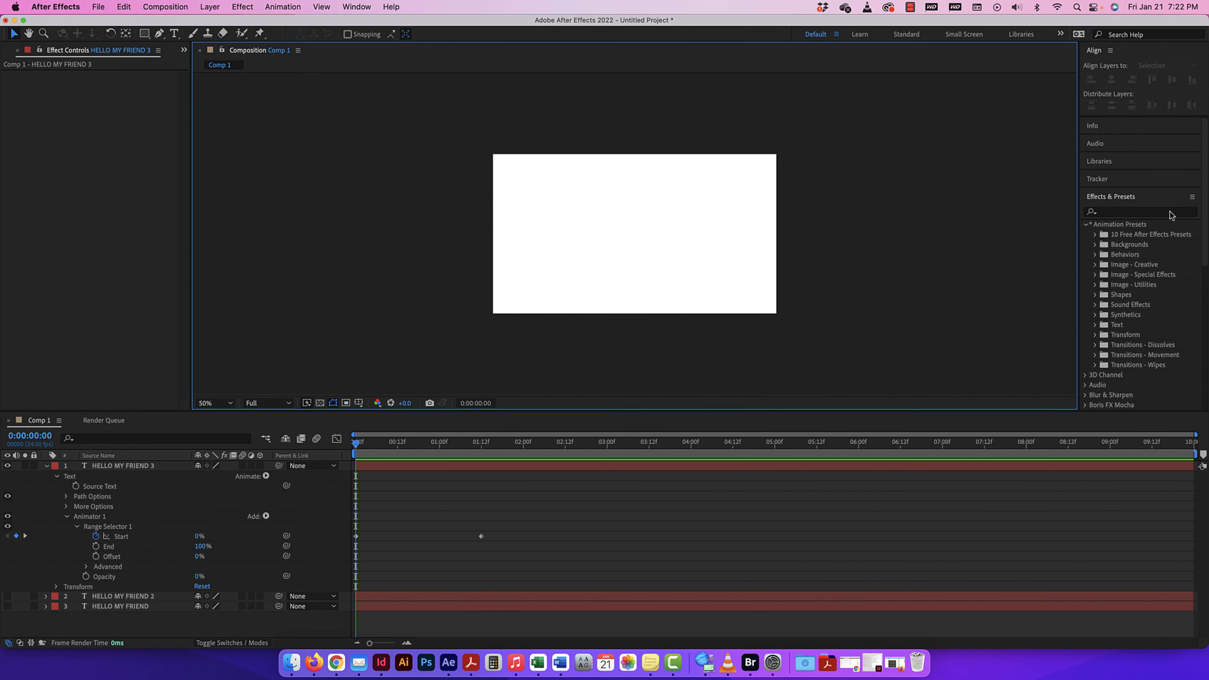
{"action": "left_click", "coordinate": [1106, 213]}
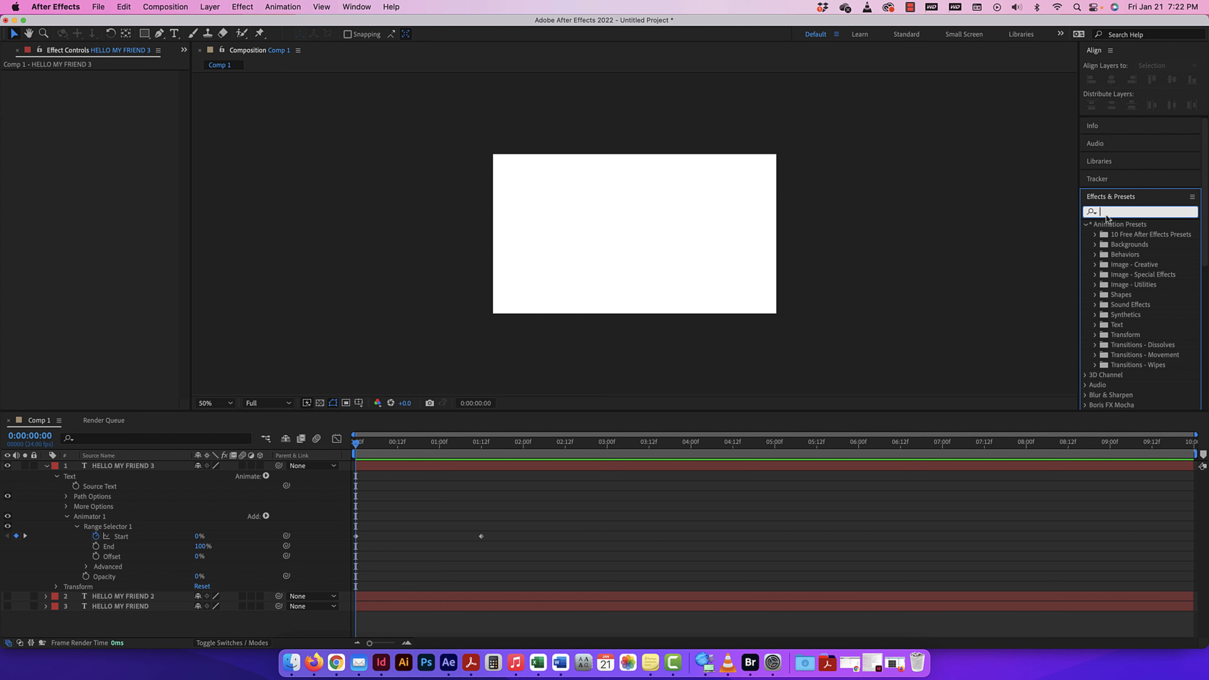
{"action": "type", "text": "lasso"}
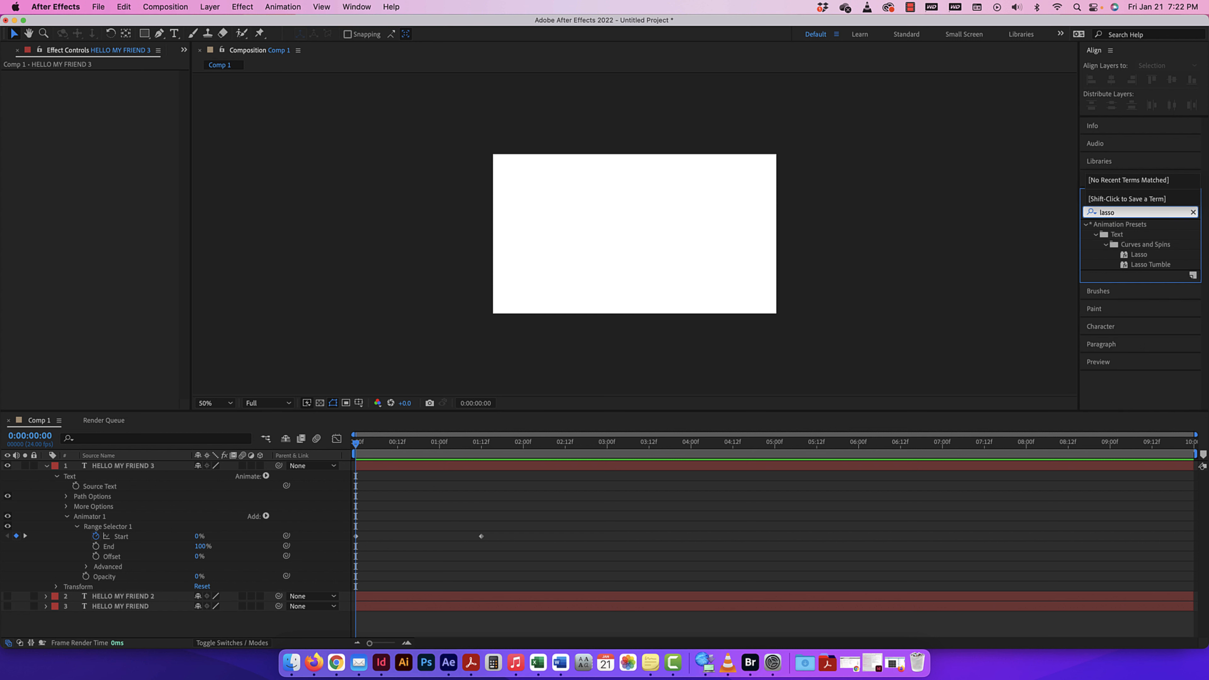
Duplicate the HELLO MY FRIEND 3 layer and delete Animator 1 from the duplicate
{"action": "left_click", "coordinate": [78, 336]}
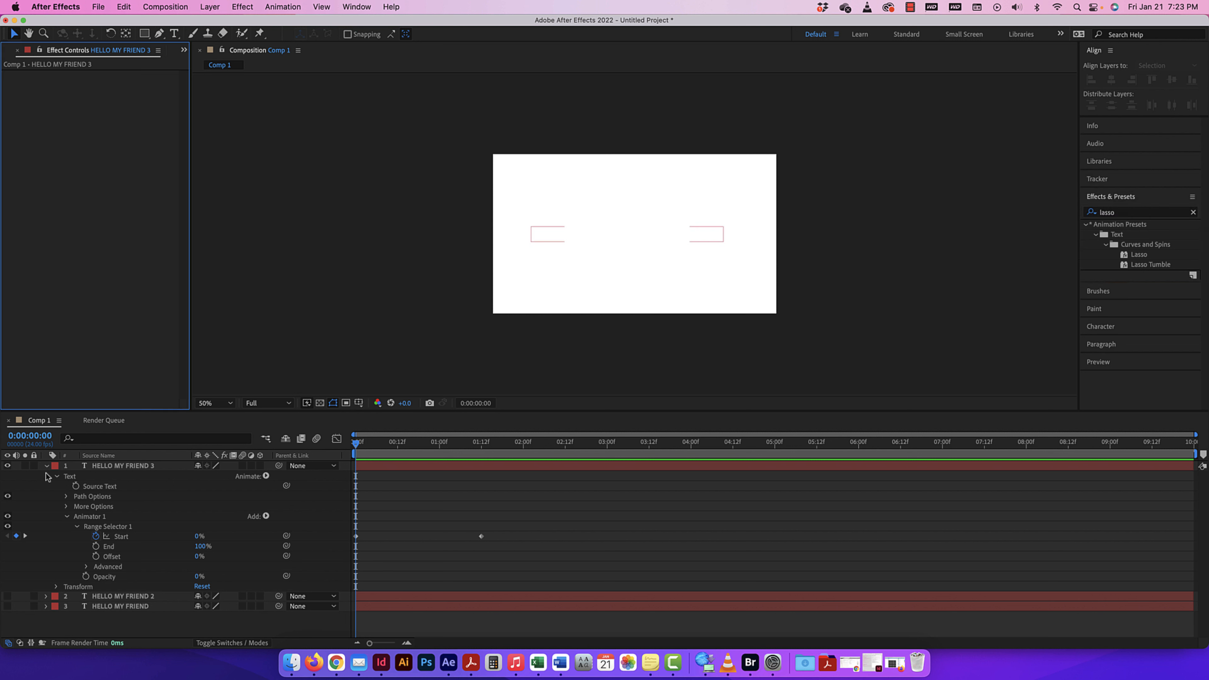
{"action": "left_click", "coordinate": [46, 466]}
{"action": "left_click", "coordinate": [119, 467]}
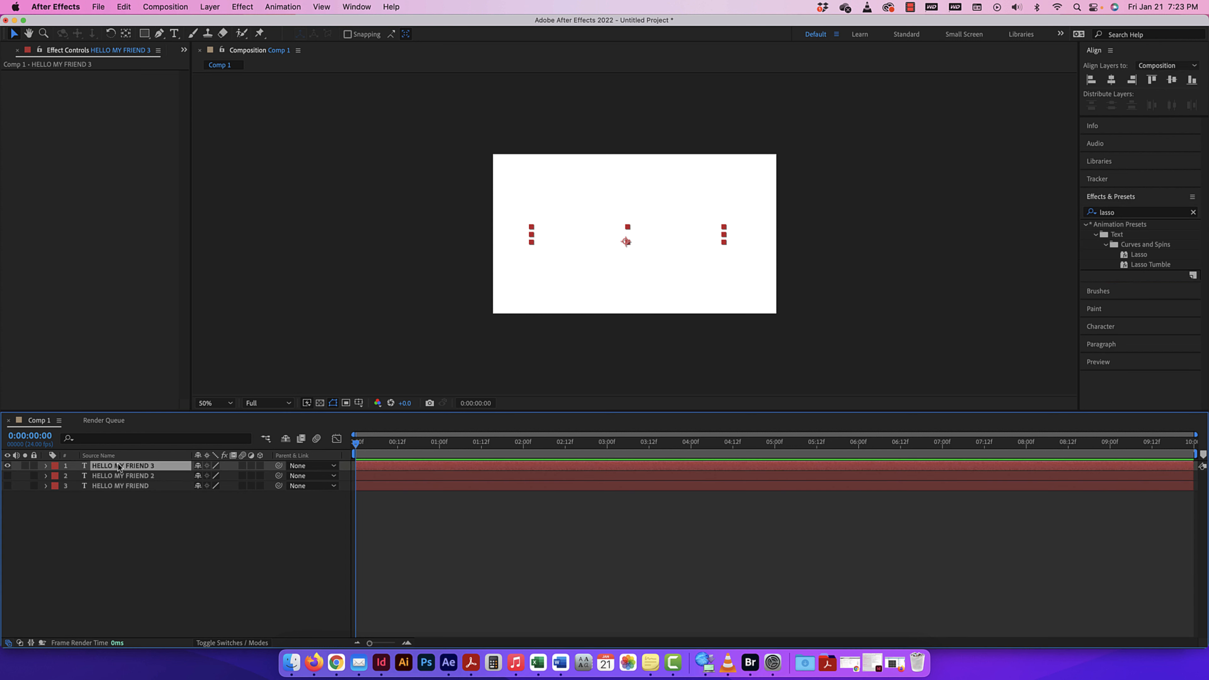
{"action": "key", "text": "super+d"}
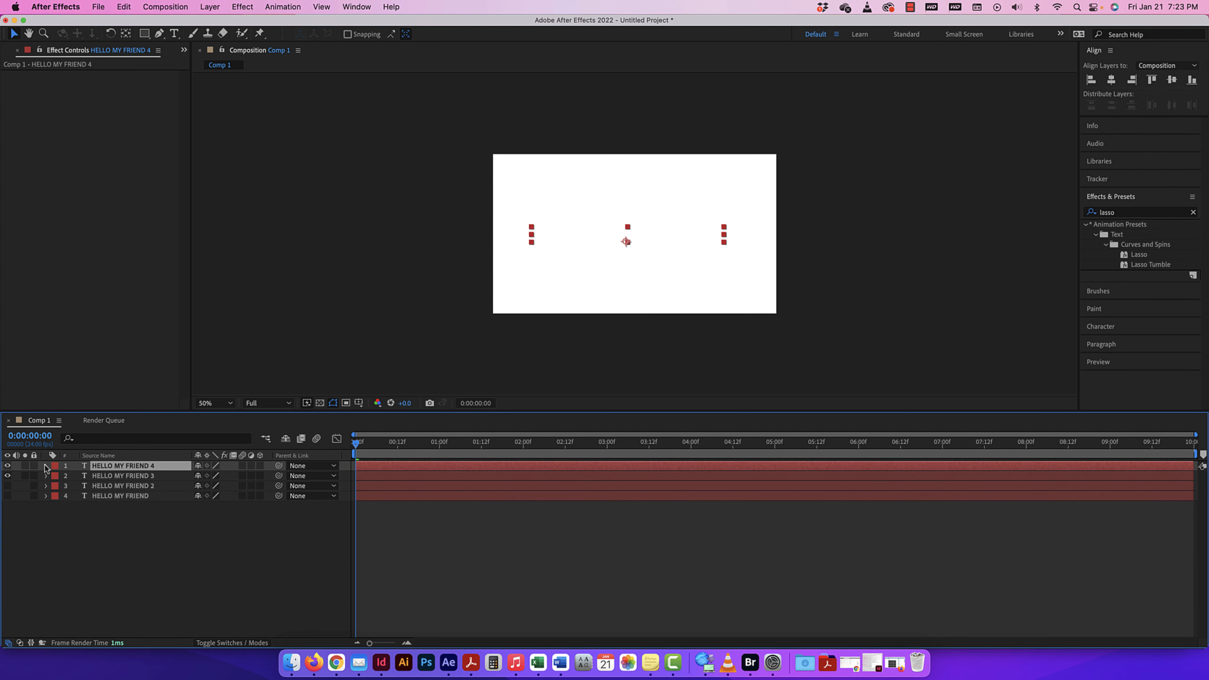
{"action": "left_click", "coordinate": [47, 466]}
{"action": "left_click", "coordinate": [56, 477]}
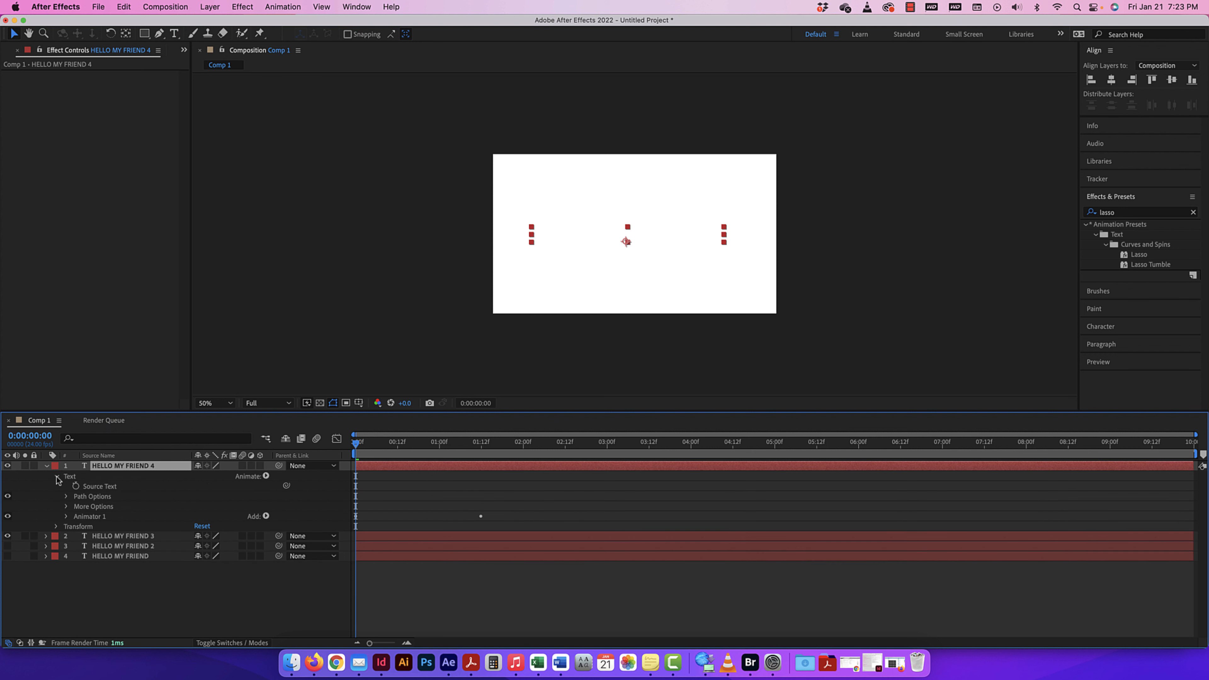
{"action": "left_click", "coordinate": [92, 517]}
{"action": "key", "text": "Delete"}
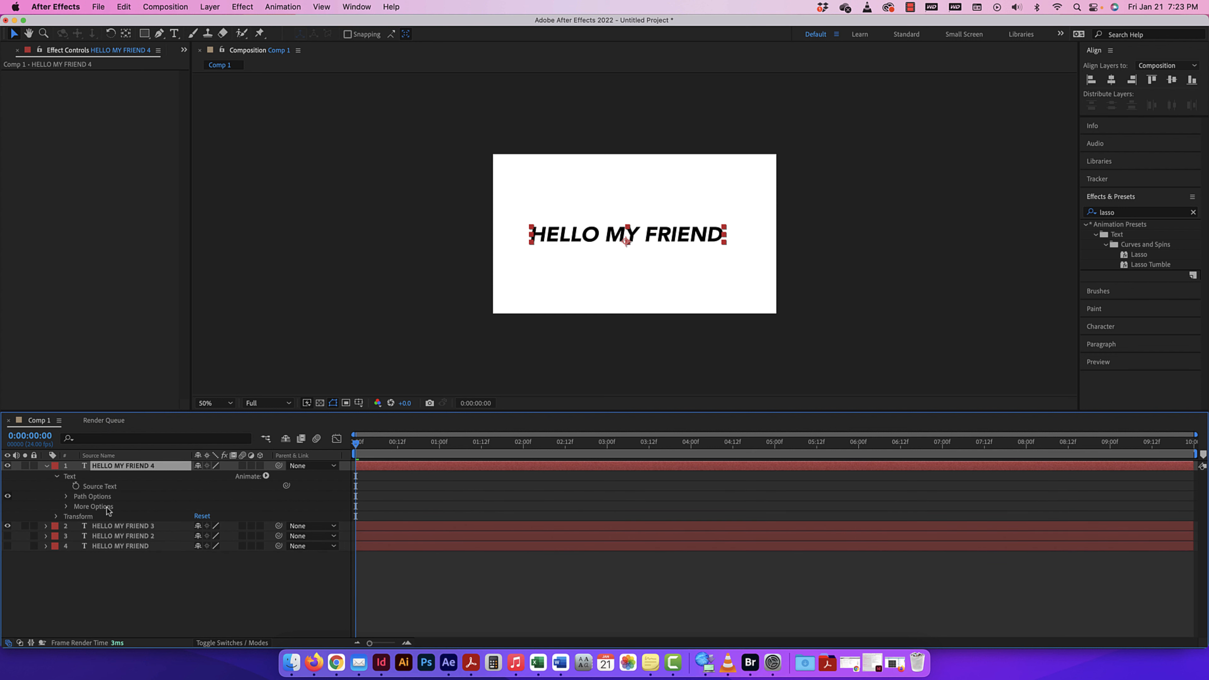
{"action": "left_click", "coordinate": [66, 506]}
{"action": "left_click", "coordinate": [67, 507]}
Apply the Lasso Tumble preset to the HELLO MY FRIEND 4 layer and preview its animation with HELLO MY FRIEND 3 hidden
{"action": "left_click", "coordinate": [1143, 266]}
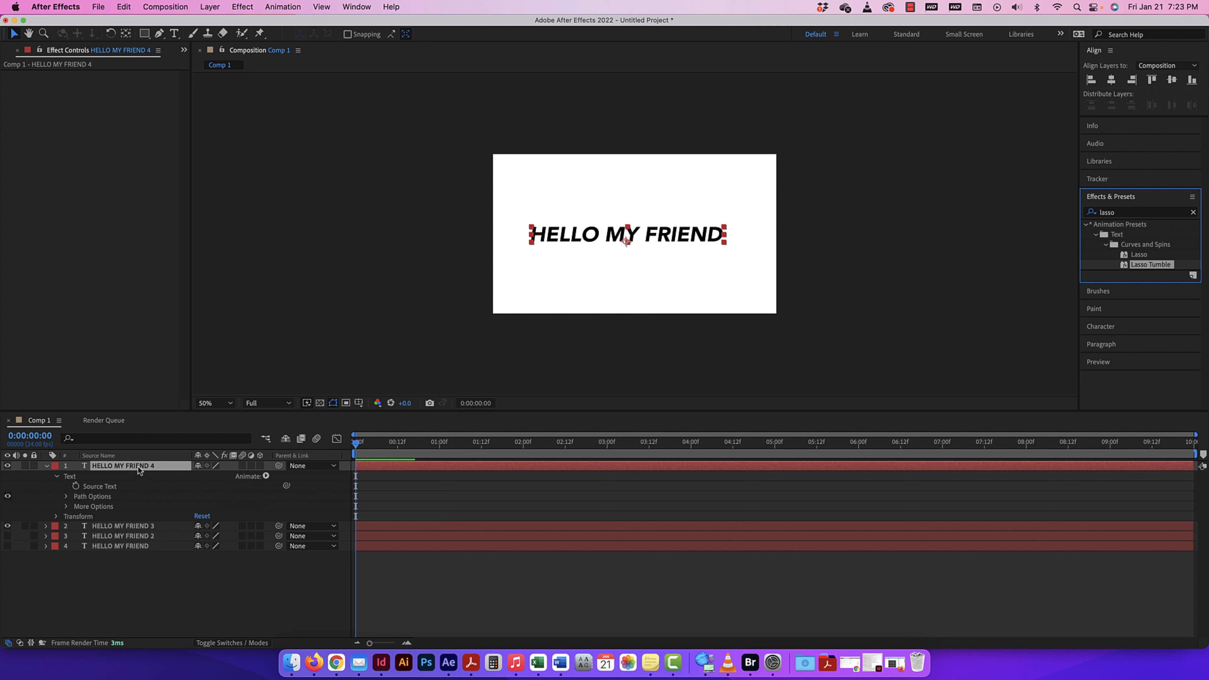
{"action": "mouse_move", "coordinate": [1152, 265]}
{"action": "left_mouse_down"}
{"action": "mouse_move", "coordinate": [1042, 250]}
{"action": "mouse_move", "coordinate": [119, 470]}
{"action": "left_mouse_up"}
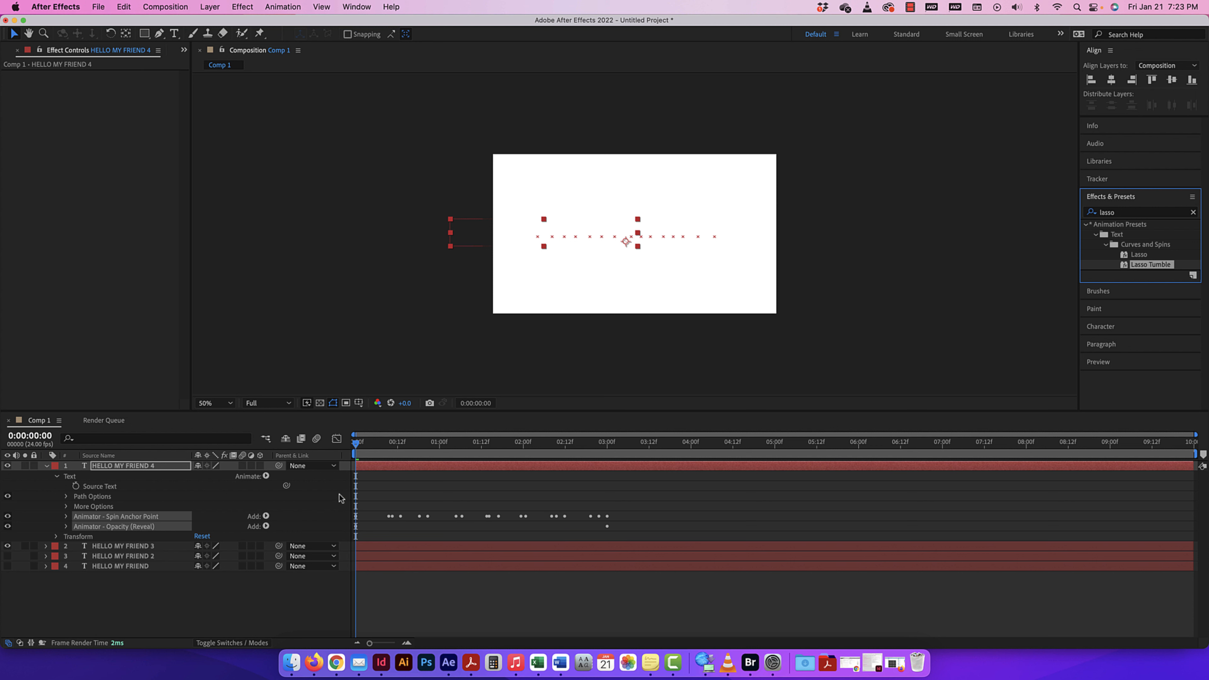
{"action": "key", "text": "space"}
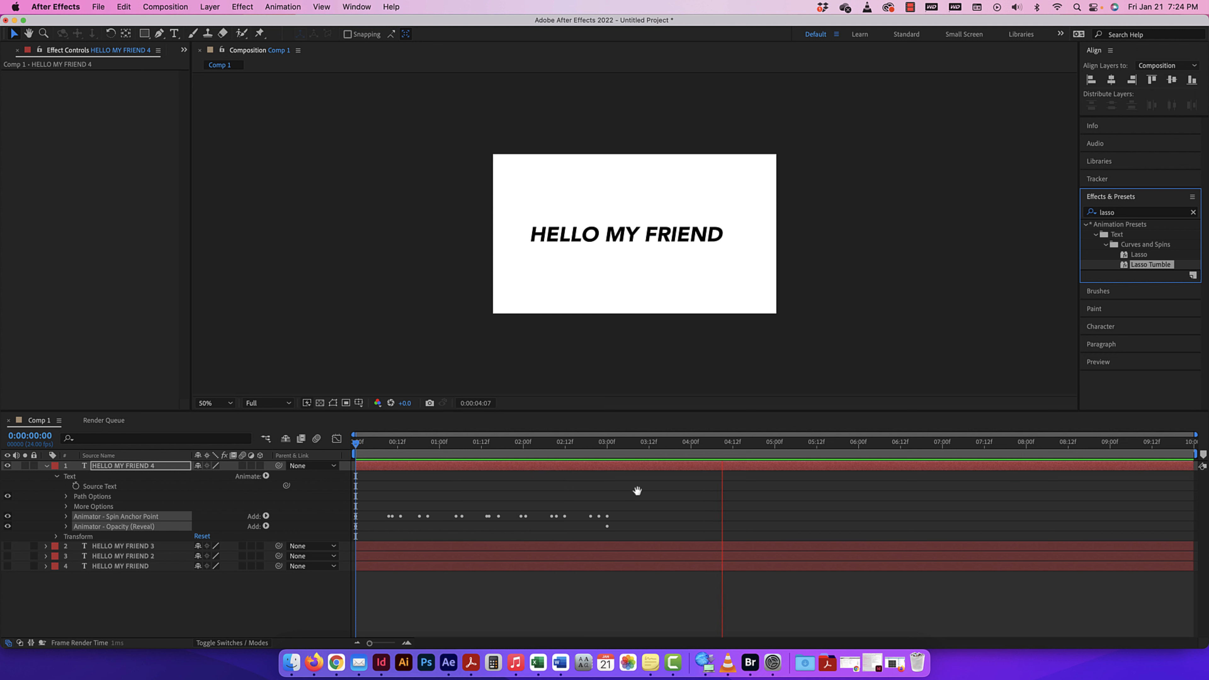
{"action": "key", "text": "space"}
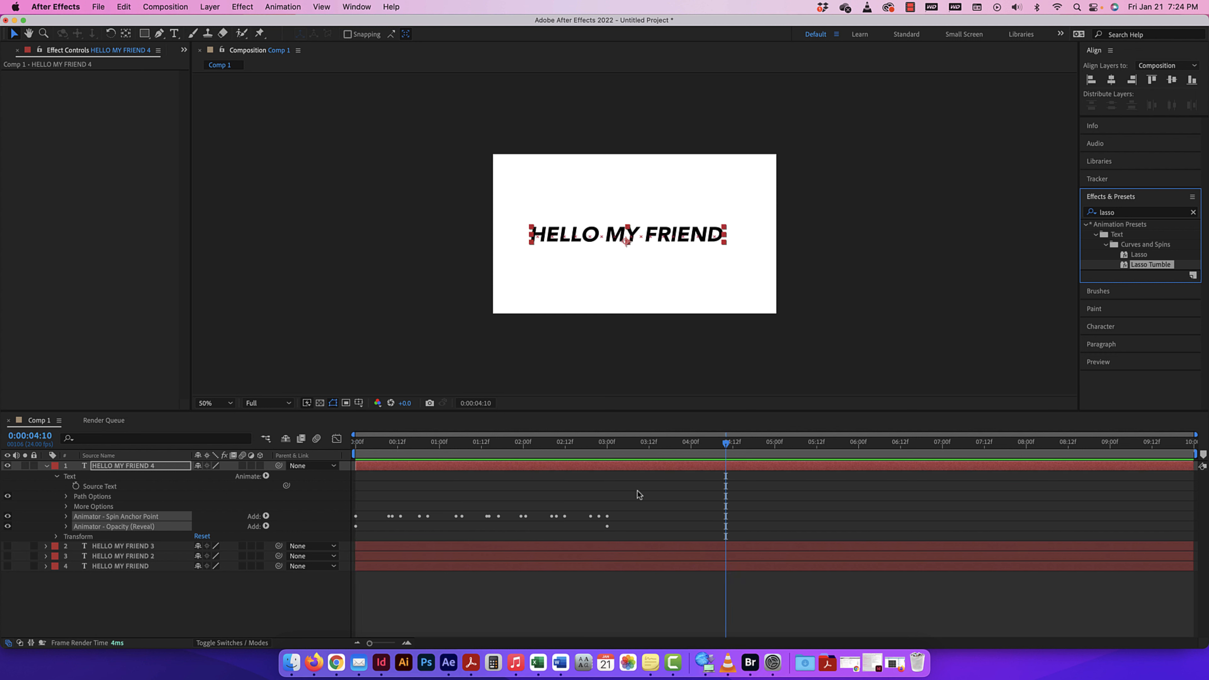
Switch to Adobe Bridge, look over the Animate In presets and return to the parent Text presets folder
{"action": "left_click", "coordinate": [751, 662]}
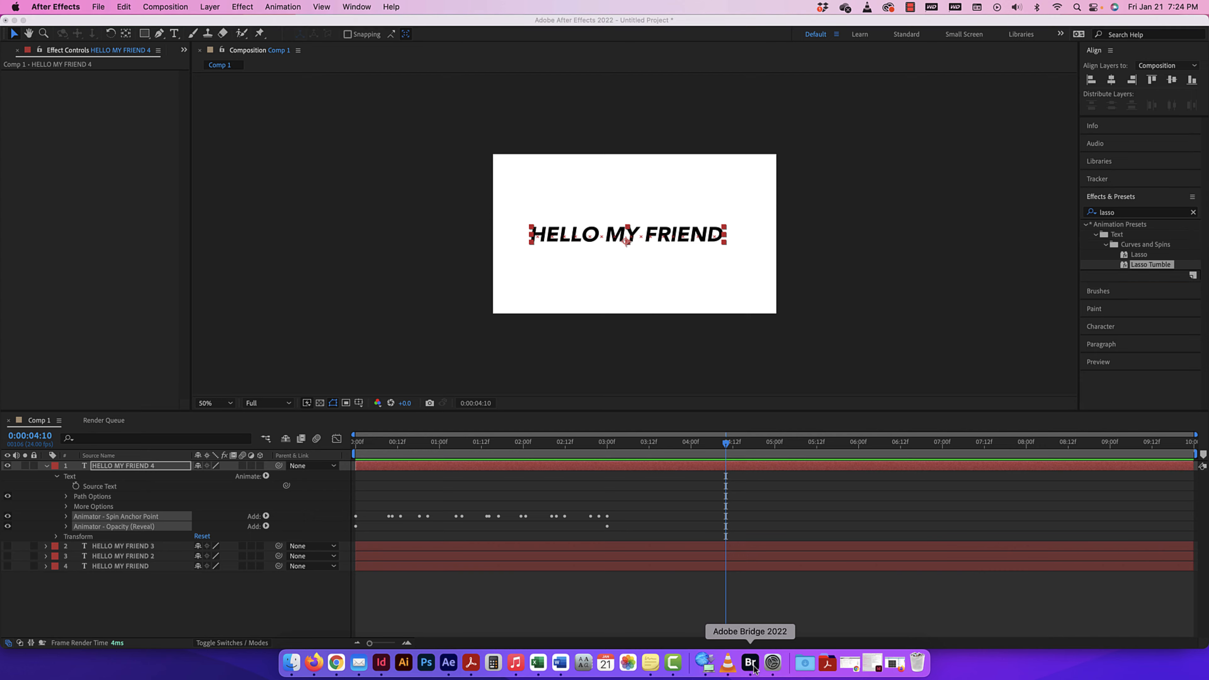
{"action": "scroll", "coordinate": [532, 430], "scroll_direction": "down", "scroll_amount": 3}
{"action": "scroll", "coordinate": [529, 460], "scroll_direction": "up", "scroll_amount": 3}
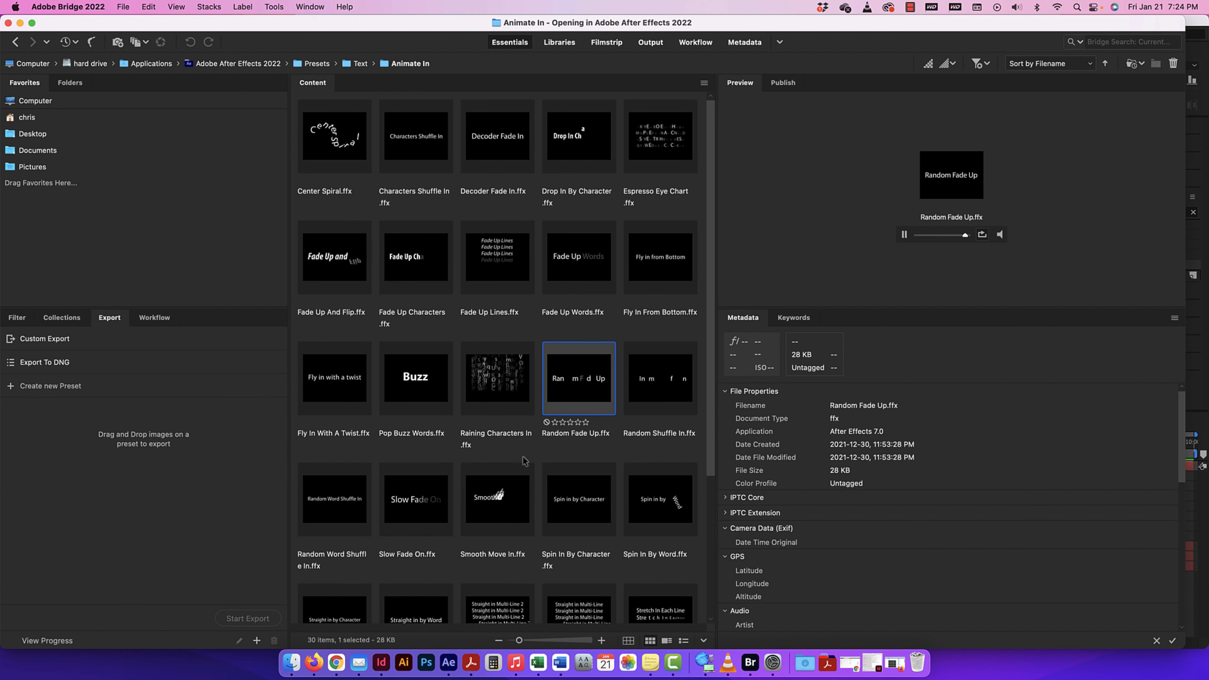
{"action": "left_click", "coordinate": [357, 64]}
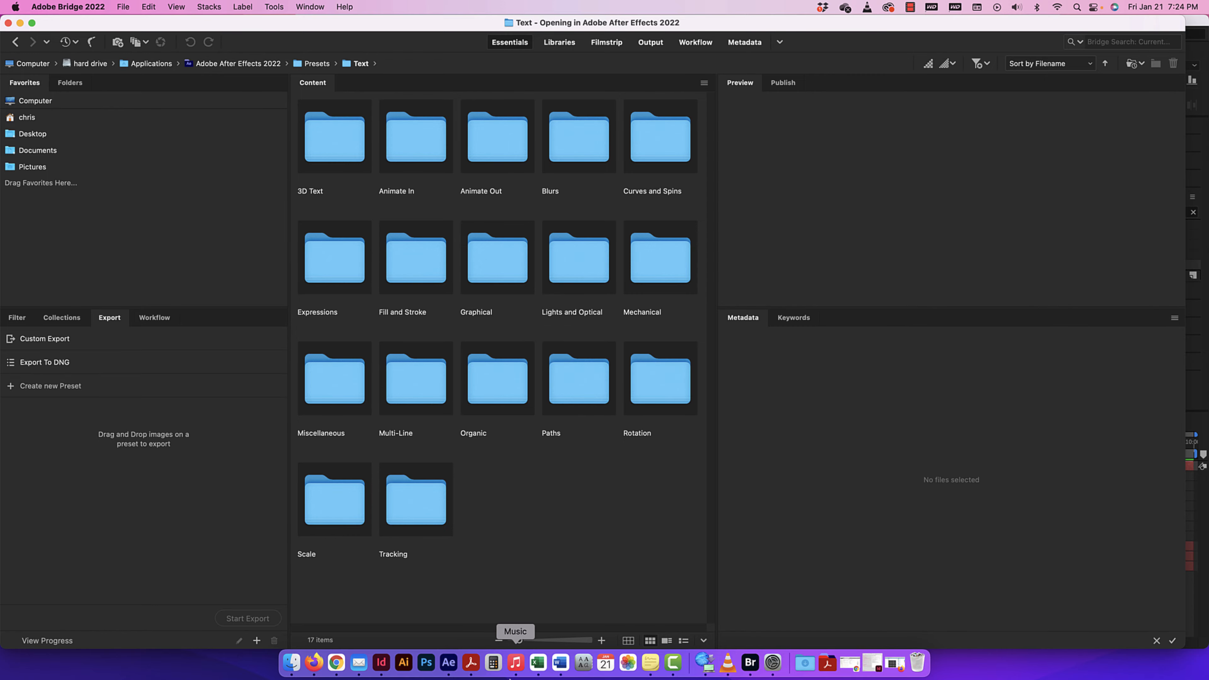
Switch to Firefox, collapse the Curves and Spins previews and examine the Organic preset previews in the MotionIsland gallery
{"action": "left_click", "coordinate": [313, 663]}
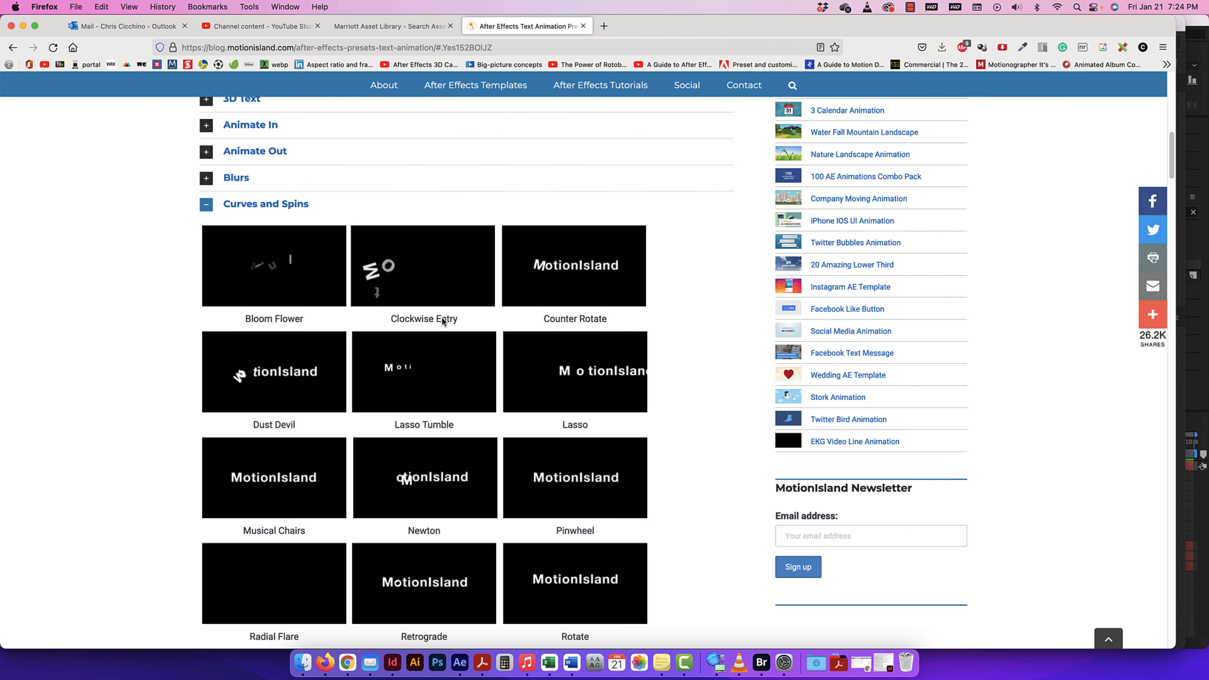
{"action": "left_click", "coordinate": [251, 210]}
{"action": "scroll", "coordinate": [328, 278], "scroll_direction": "down", "scroll_amount": 3}
{"action": "scroll", "coordinate": [330, 280], "scroll_direction": "down", "scroll_amount": 1}
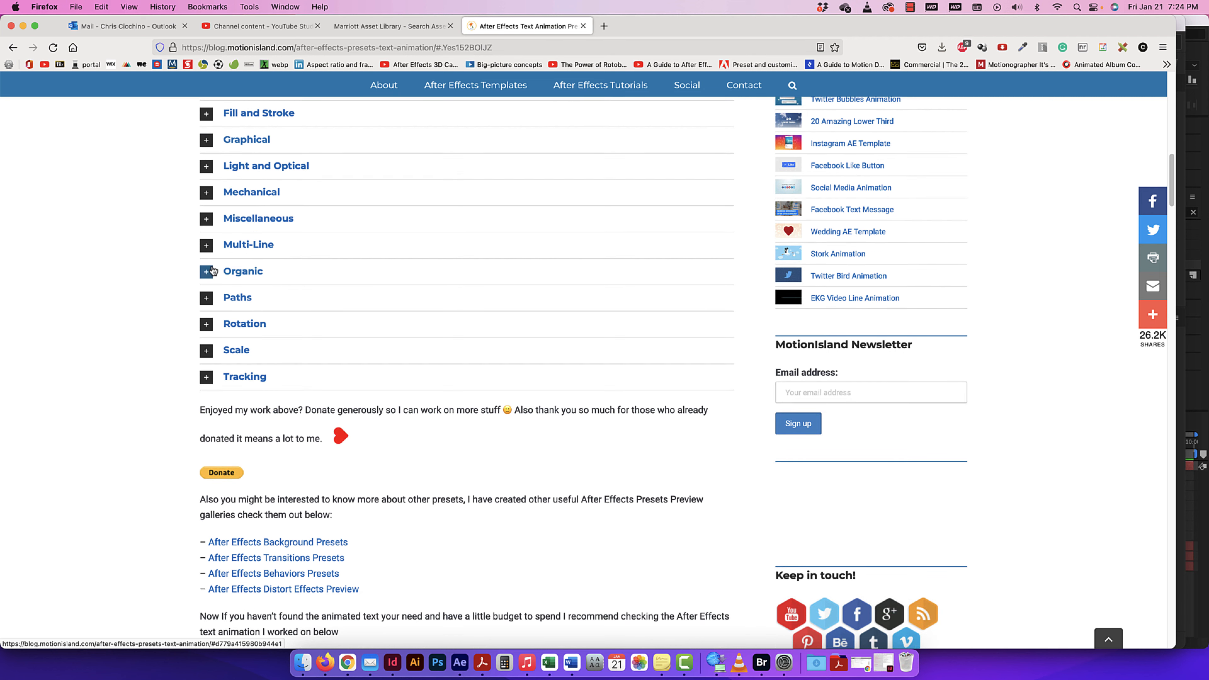
{"action": "left_click", "coordinate": [210, 272]}
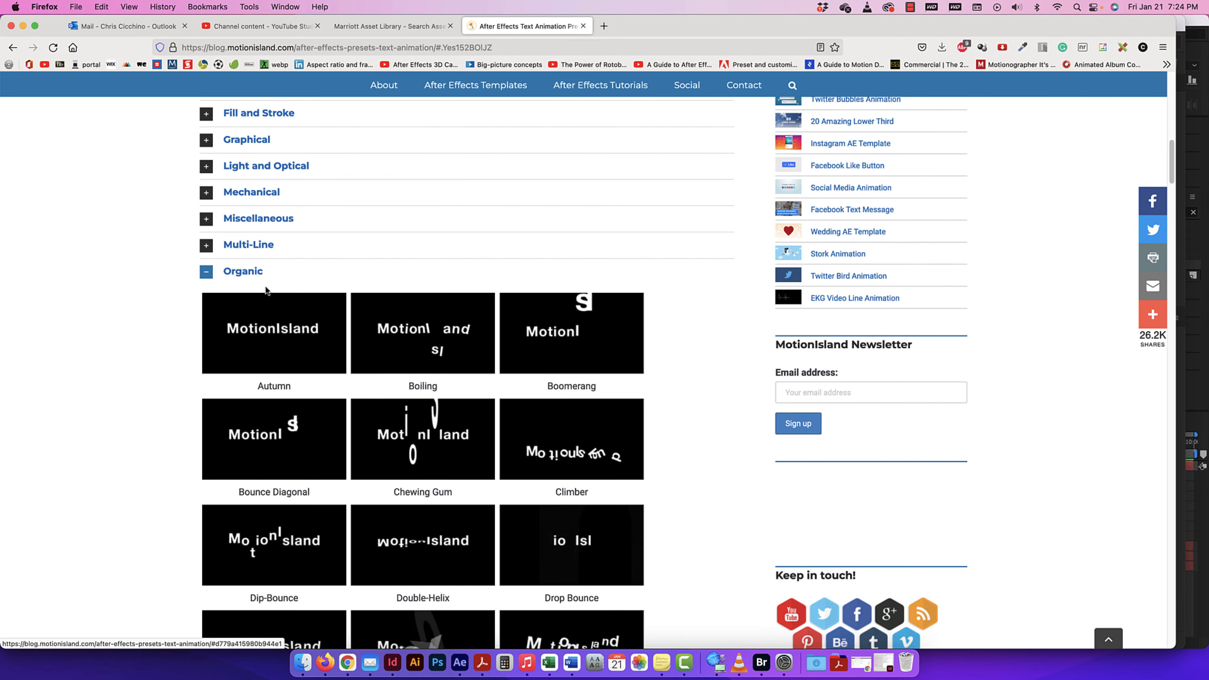
{"action": "left_click", "coordinate": [209, 273]}
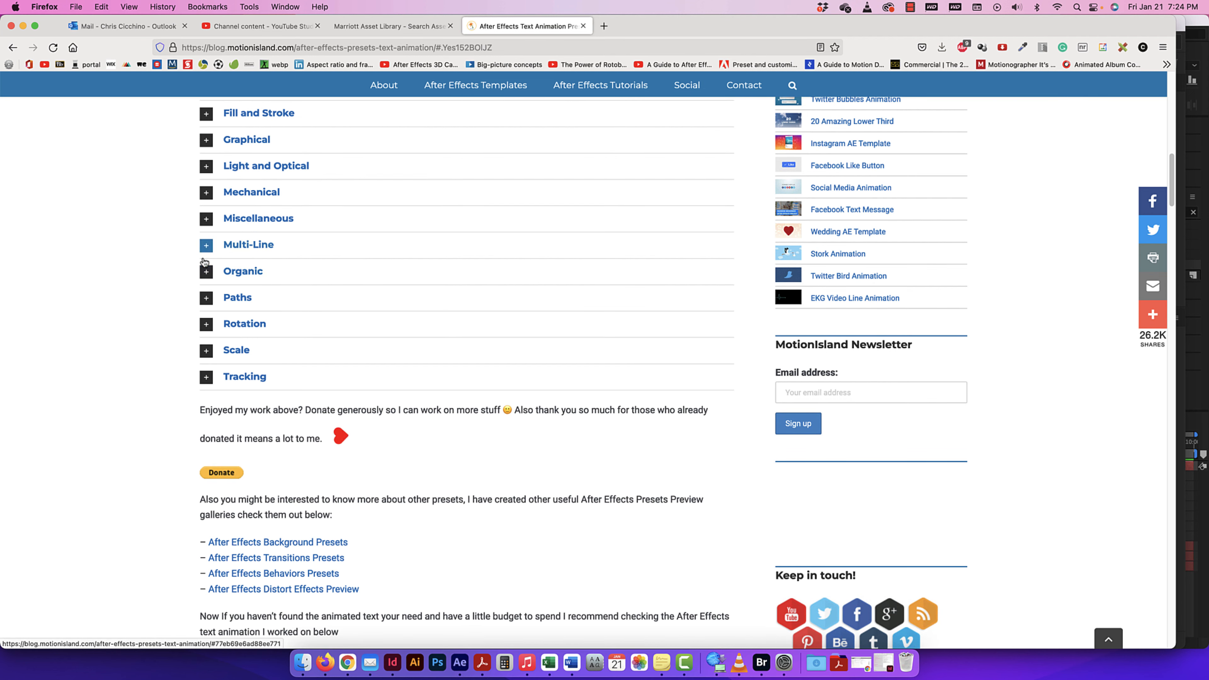
Return to After Effects and expand the Spin Anchor Point and Opacity (Reveal) animators of HELLO MY FRIEND 4 to inspect their keyframed properties
{"action": "left_click", "coordinate": [23, 26]}
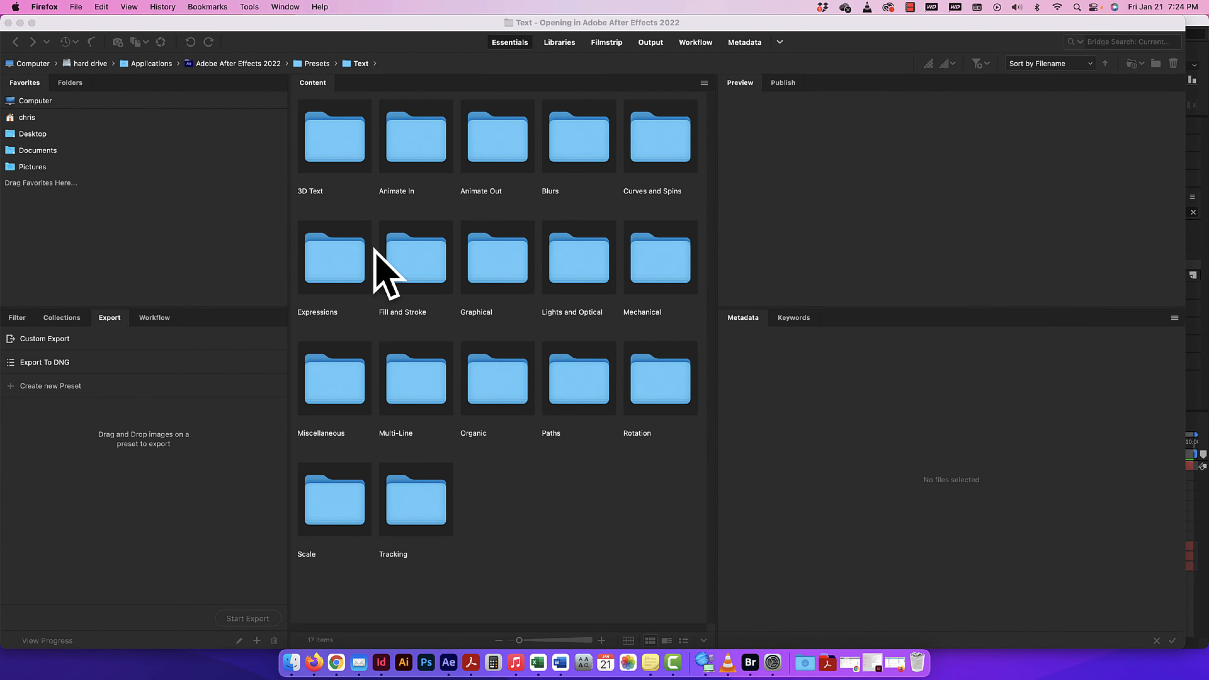
{"action": "left_click", "coordinate": [448, 662]}
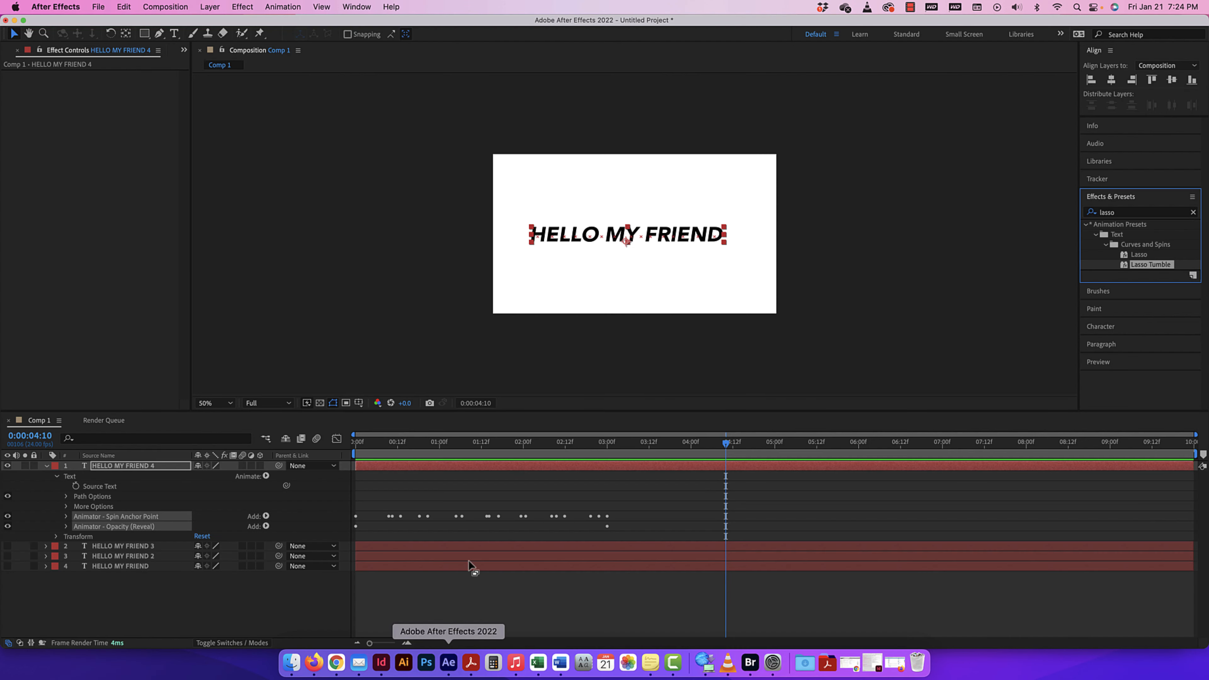
{"action": "left_click", "coordinate": [66, 517]}
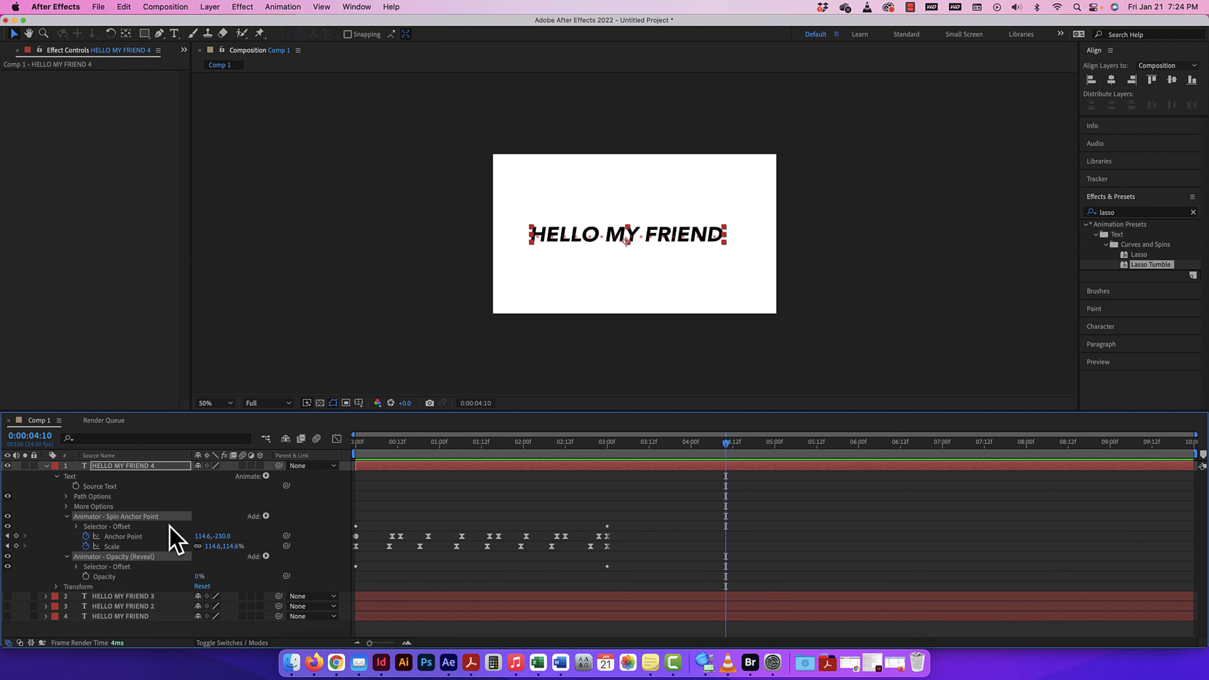